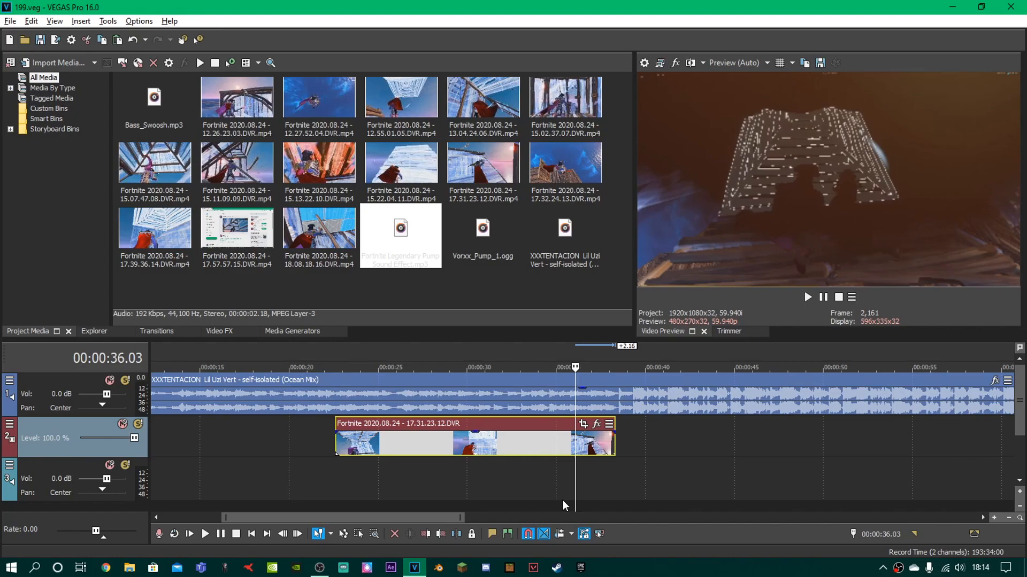
Scrub and play the 17.31.23.12 gameplay clip to check how its action lines up with the song
left_click(416, 454)
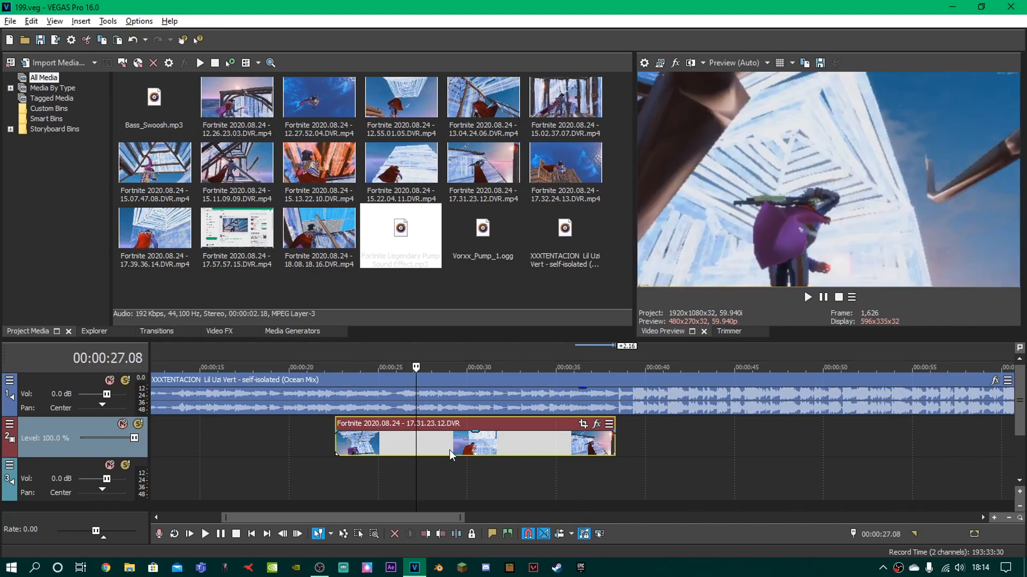
left_click(449, 450)
scroll(431, 473, "up", 2)
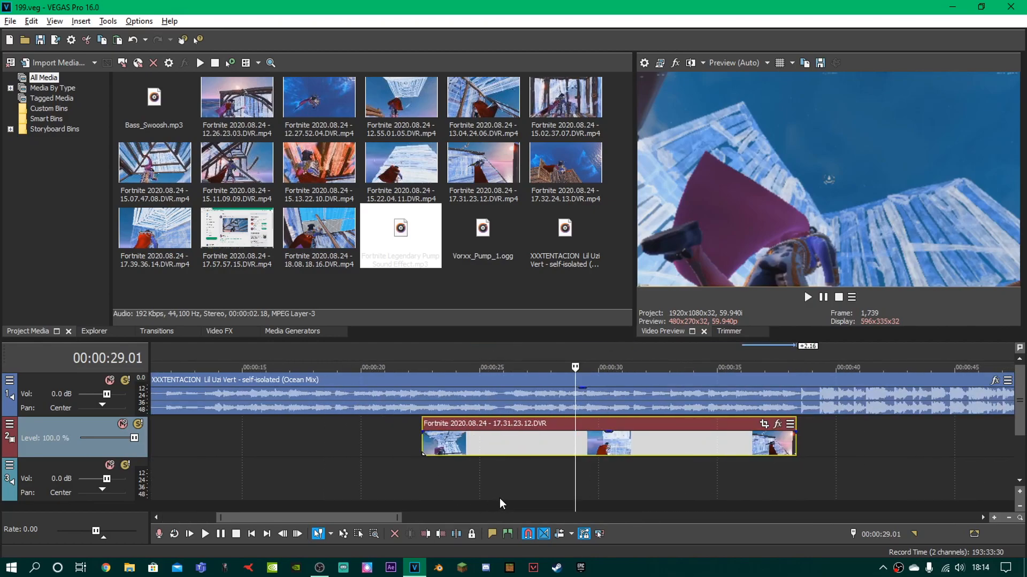
scroll(500, 497, "down", 3)
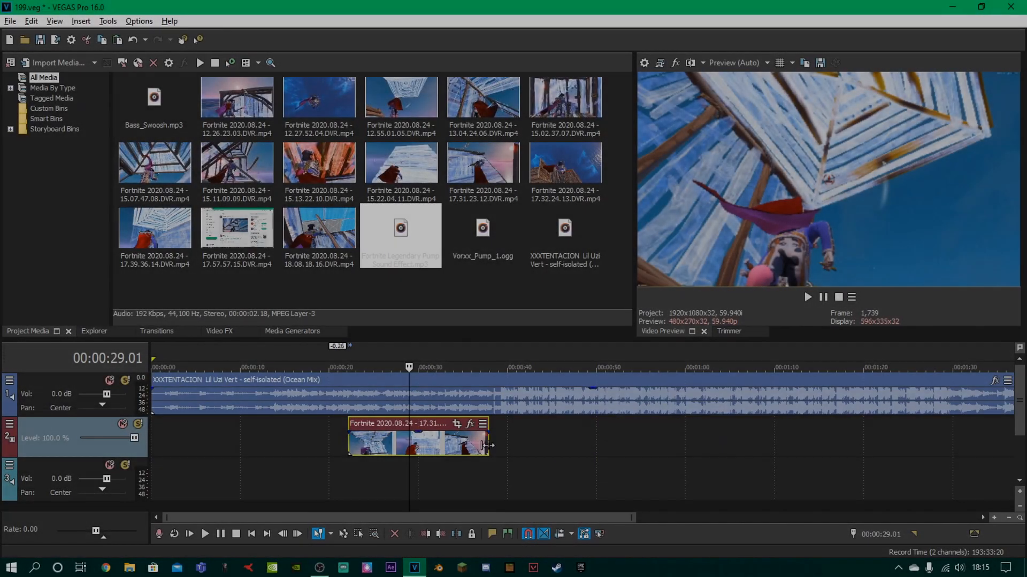
scroll(388, 426, "down", 2)
left_click(350, 441)
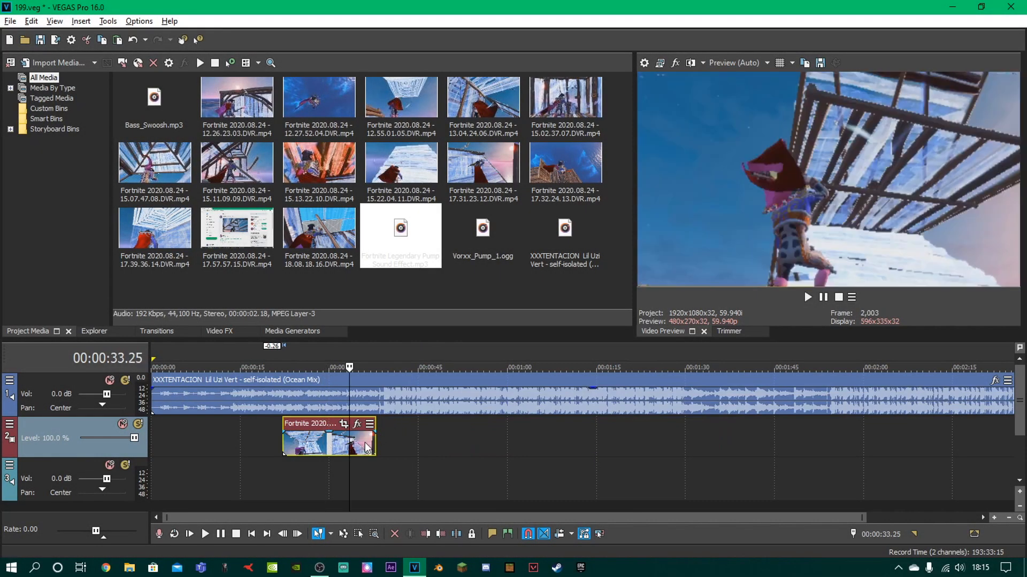
scroll(586, 454, "up", 4)
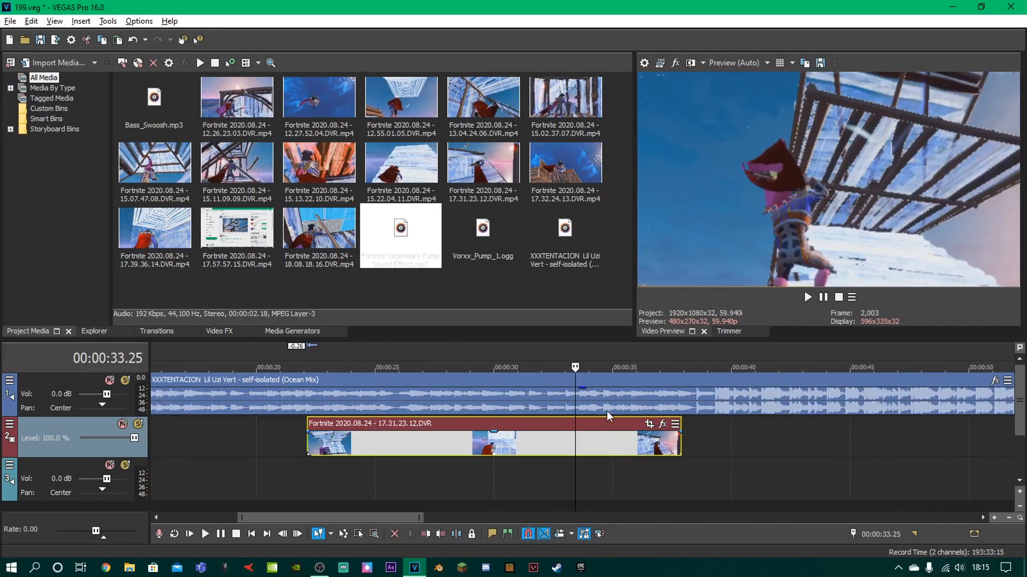
scroll(588, 442, "down", 2)
key("space")
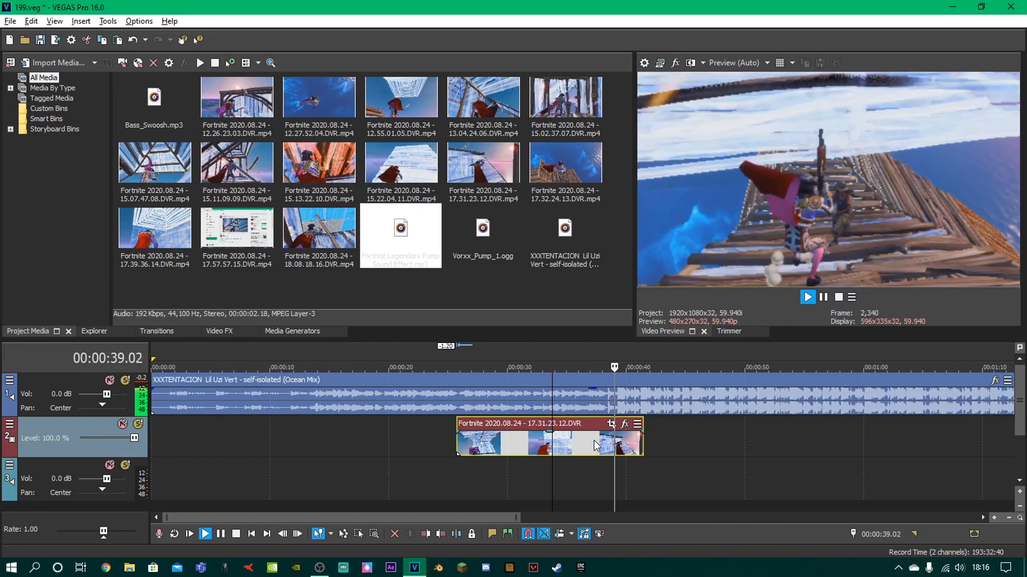
key("space")
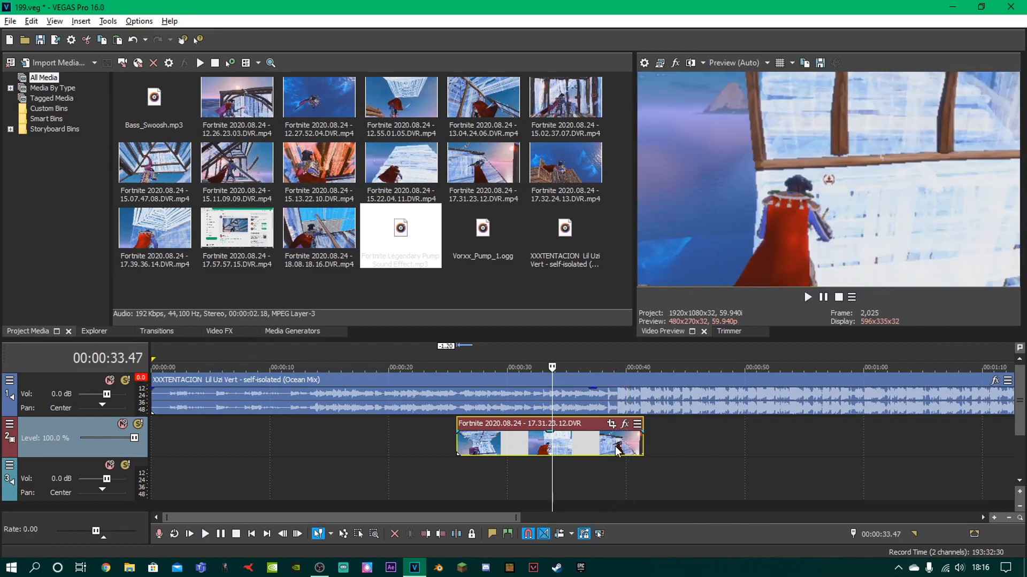
Move the gameplay clip about 10 seconds earlier on the timeline, away from the song's beat drop
left_click(615, 450)
left_click(461, 450)
left_click_drag(482, 449, 357, 449)
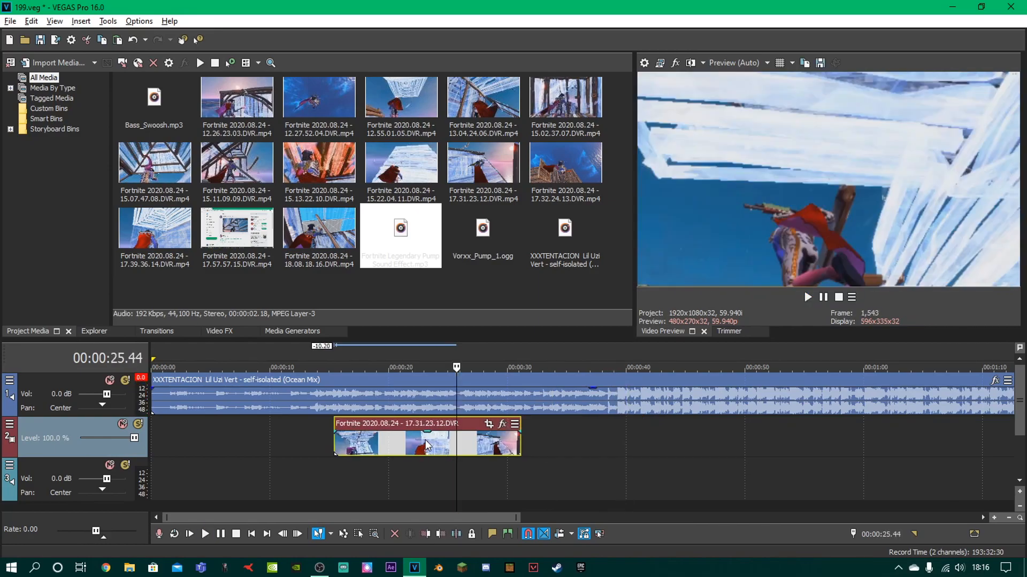
Add a marker at the song's beat drop at 00:00:39.18 and save the project
left_click(574, 434)
scroll(612, 429, "up", 3)
scroll(611, 429, "up", 2)
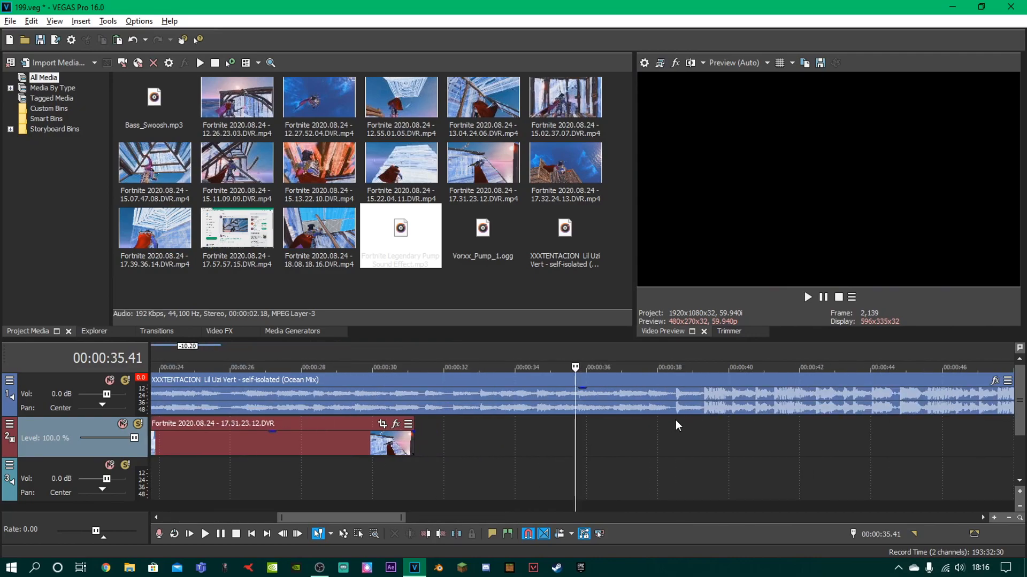
left_click(703, 421)
key("m")
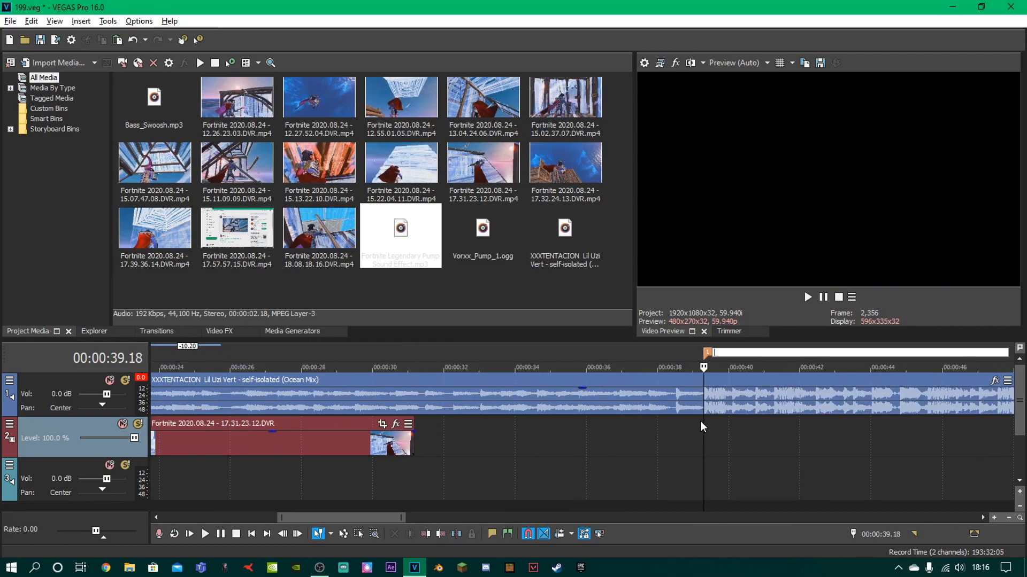
key("ctrl+s")
Move the gameplay clip so its final shot aligns with the beat-drop marker, check the playback and save the project
scroll(398, 448, "down", 2)
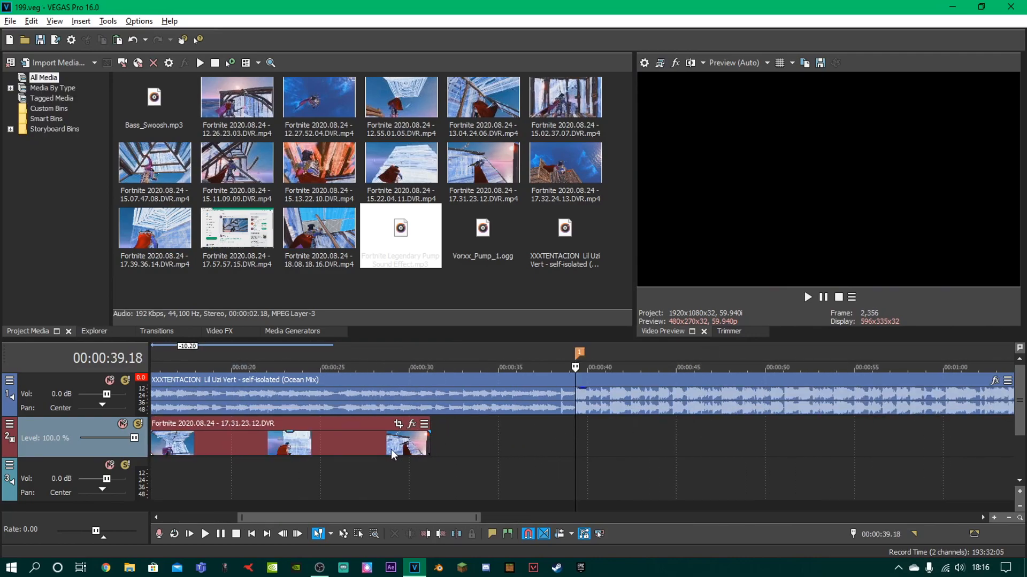
left_click_drag(381, 450, 568, 445)
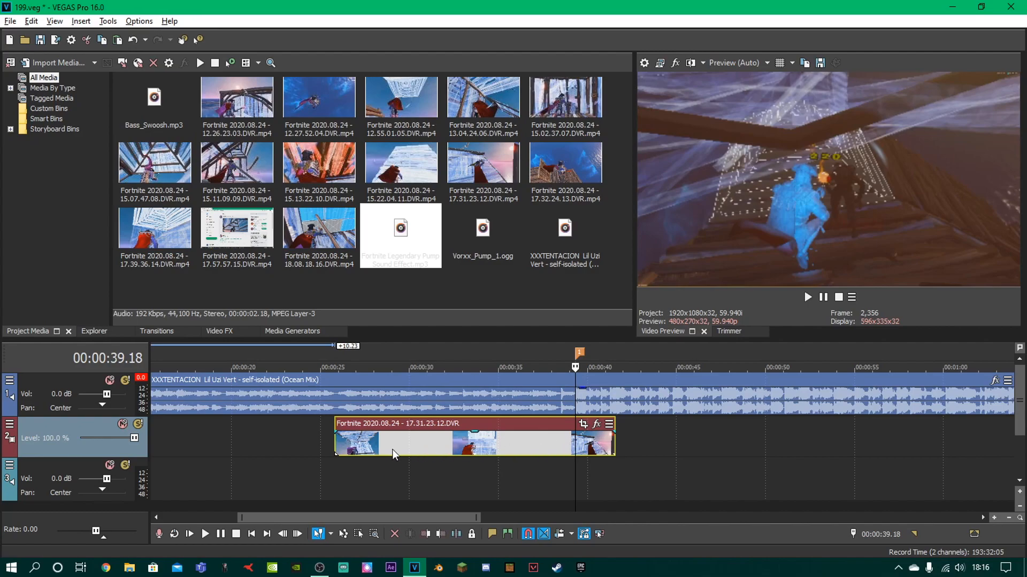
left_click(337, 447)
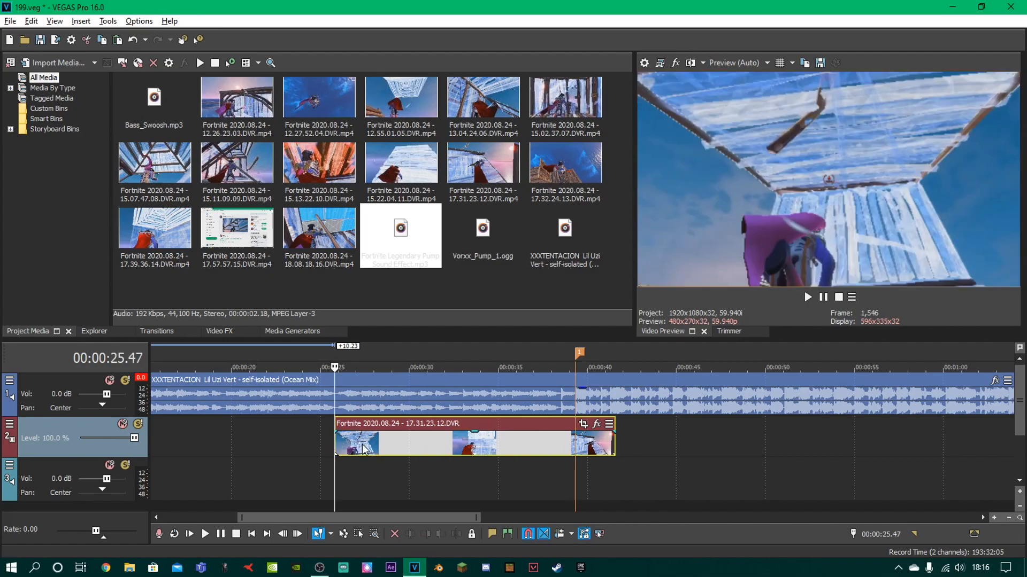
key("space")
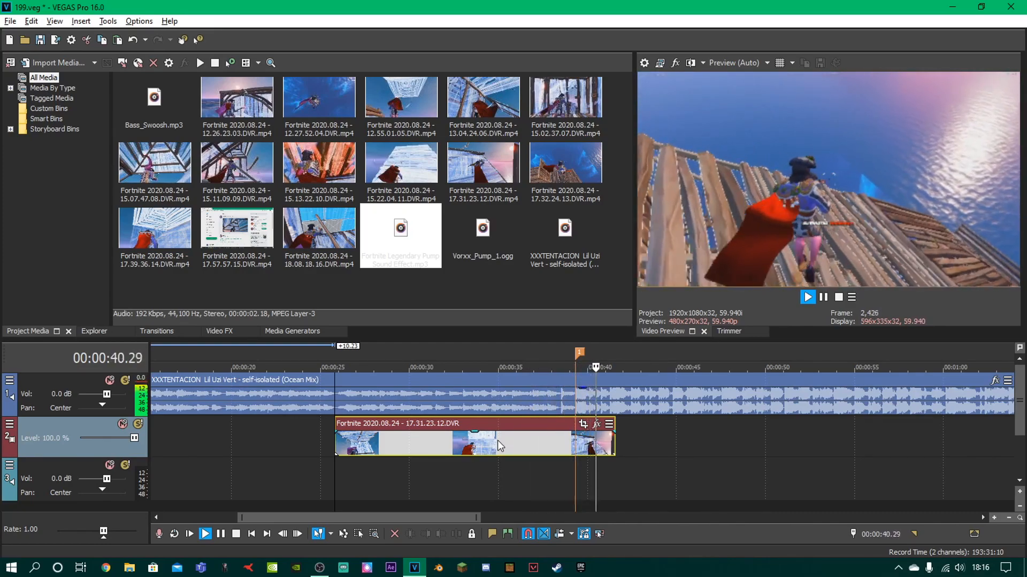
key("ctrl+s")
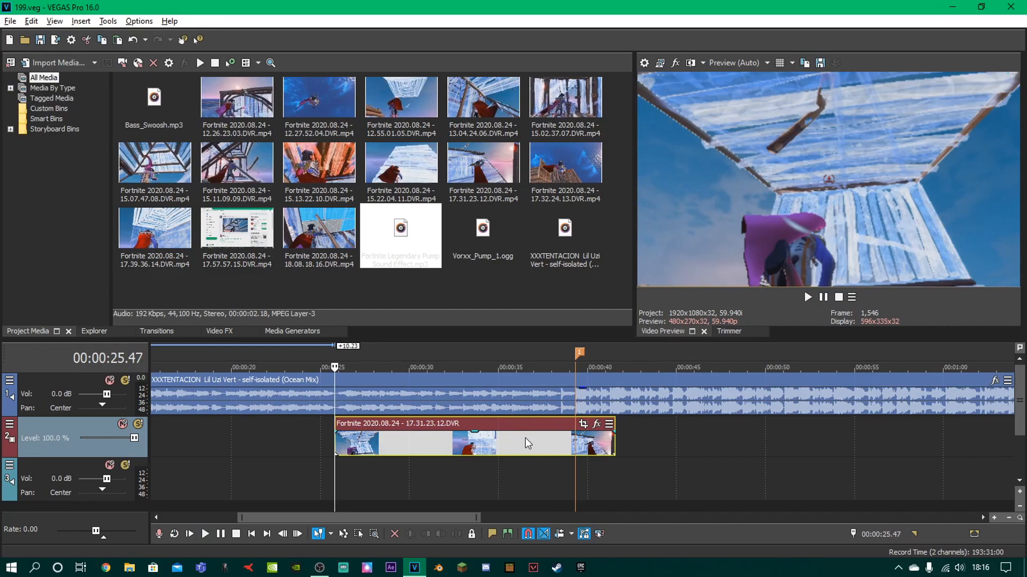
Play the section before the drop and add a marker on the beat at 00:00:37.44
left_click(508, 443)
scroll(509, 444, "up", 2)
scroll(574, 454, "down", 3)
scroll(583, 454, "up", 2)
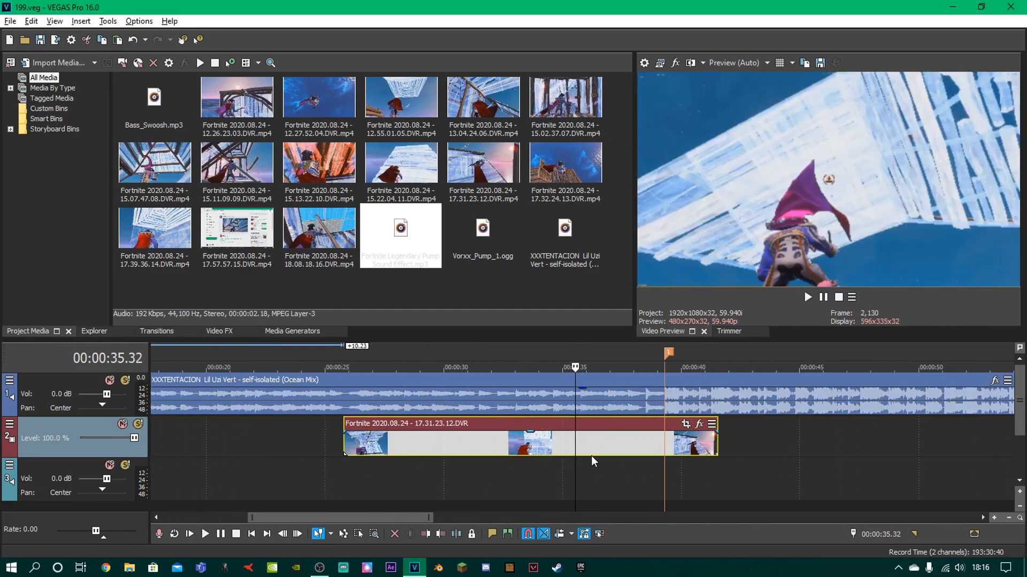
scroll(592, 455, "up", 2)
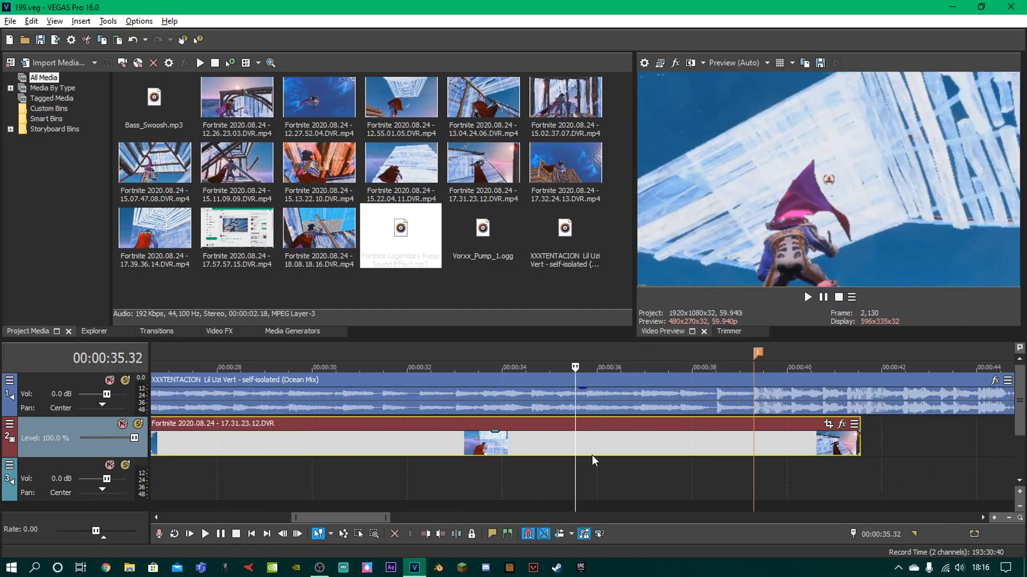
key("space")
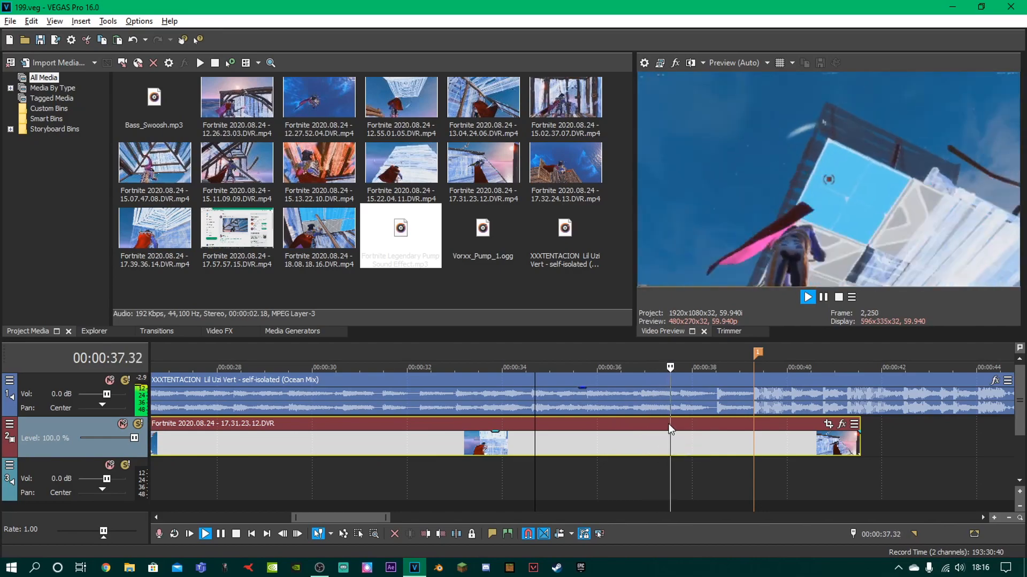
left_click(668, 419)
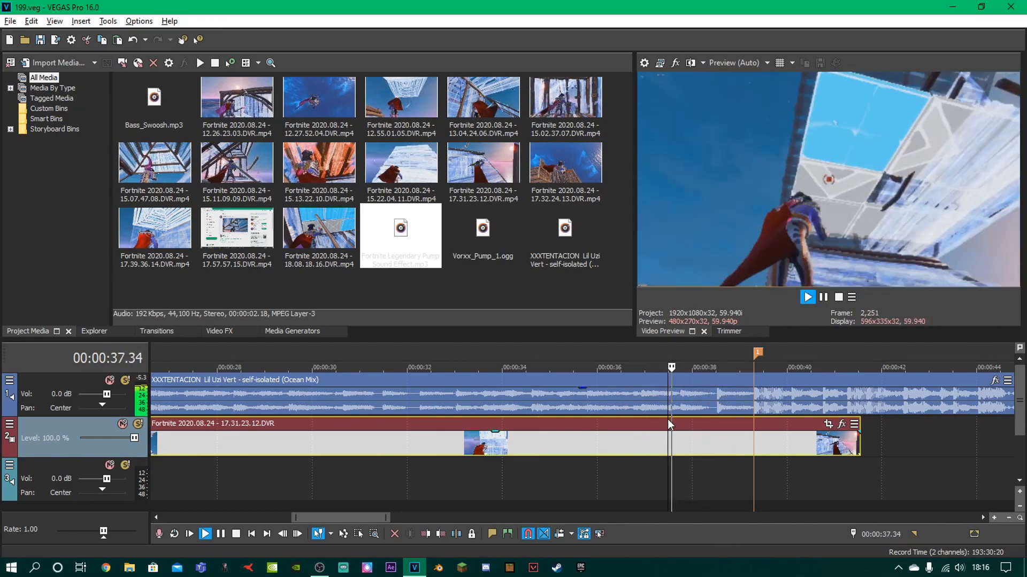
key("space")
key("space")
left_click(679, 420)
key("space")
key("space")
key("space")
key("space")
key("space")
key("m")
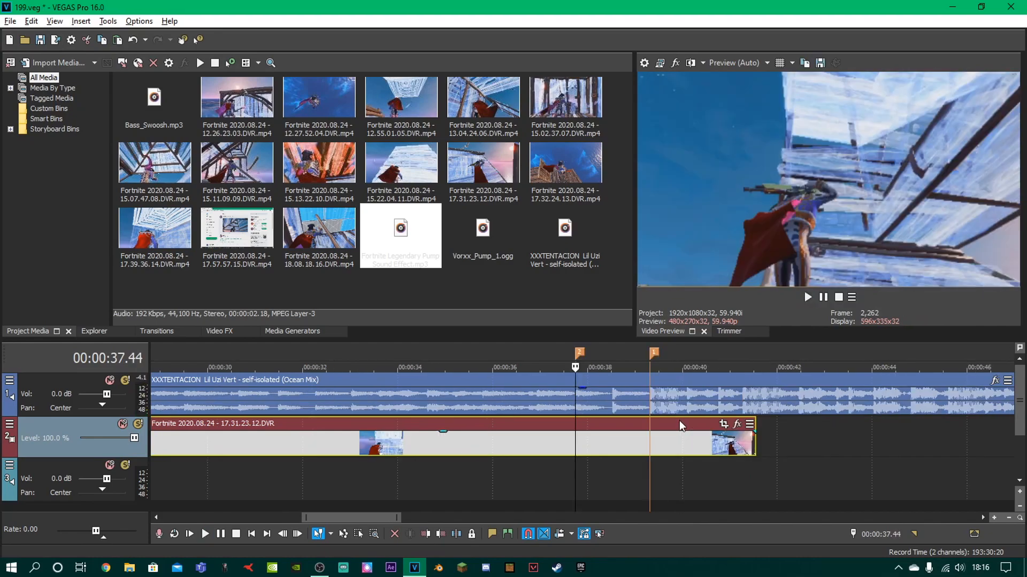
Add a marker on the beat at 00:00:38.31, between the two existing markers, and save the project
left_click(613, 422)
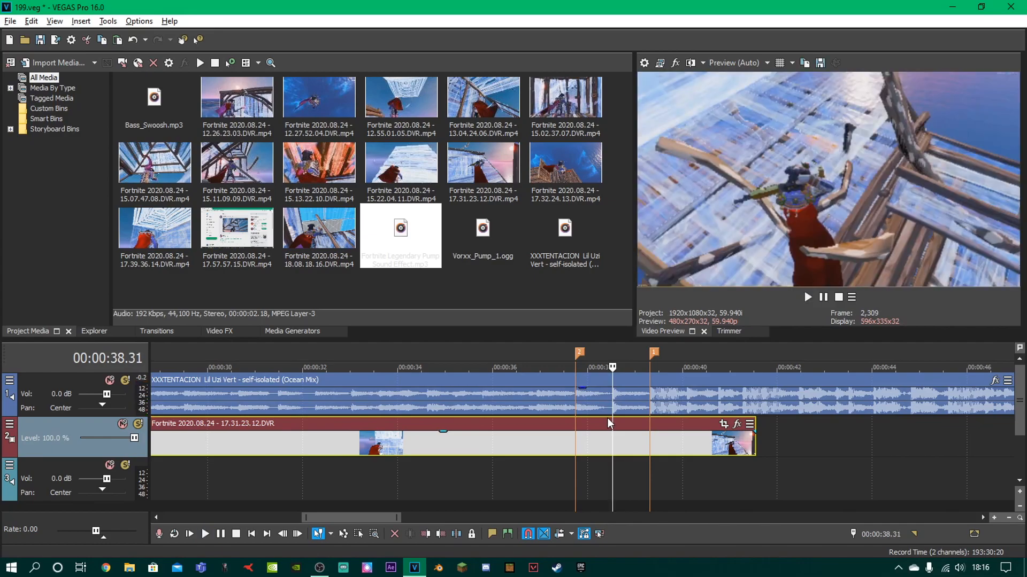
key("m")
key("super+d")
left_click(414, 568)
key("ctrl+s")
left_click(541, 449)
left_click(493, 474)
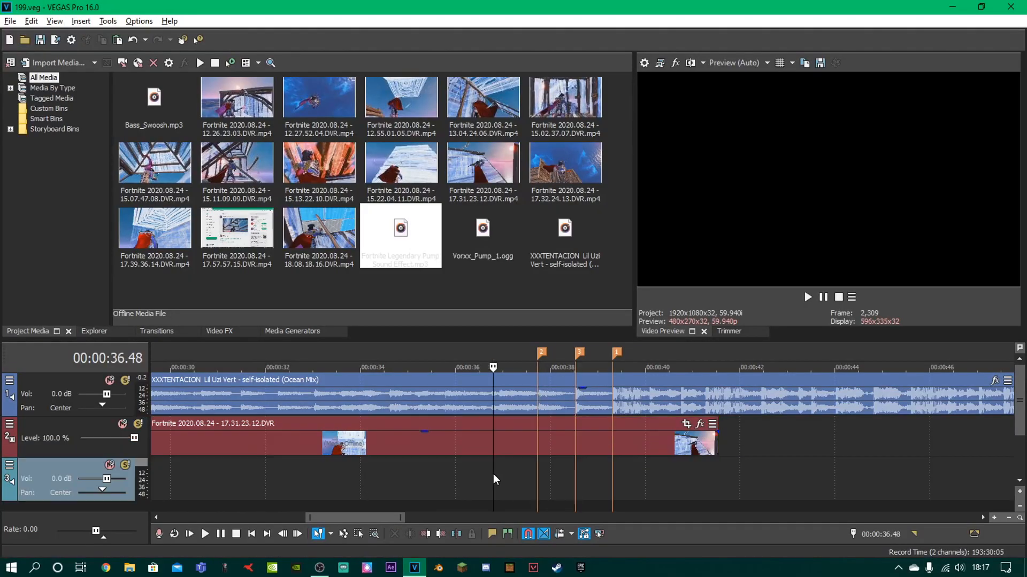
Enlarge the video preview and split the gameplay clip at the beat-drop marker at 00:00:39.18
key("ctrl+Home")
key("space")
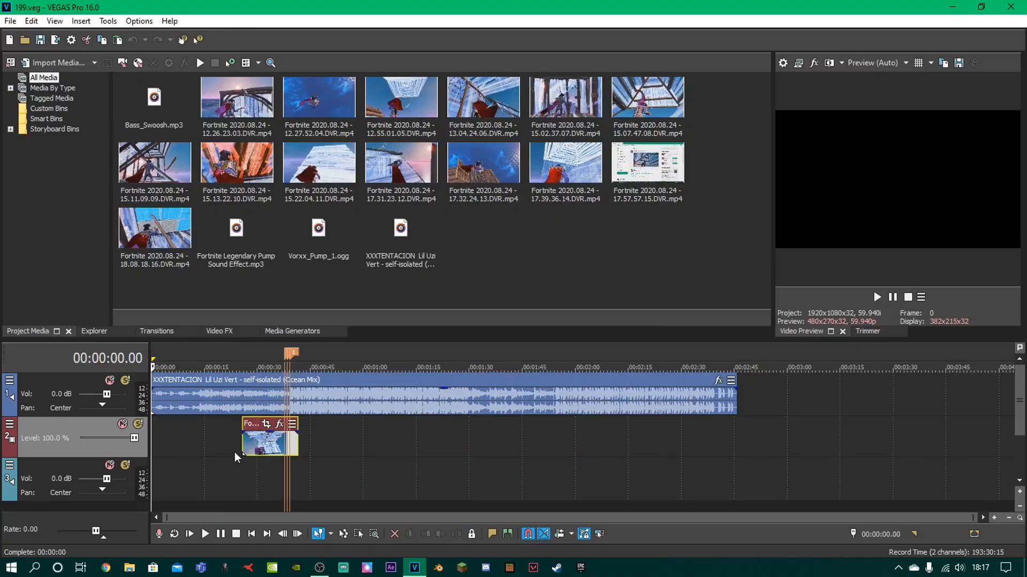
left_click(243, 450)
scroll(669, 461, "up", 5)
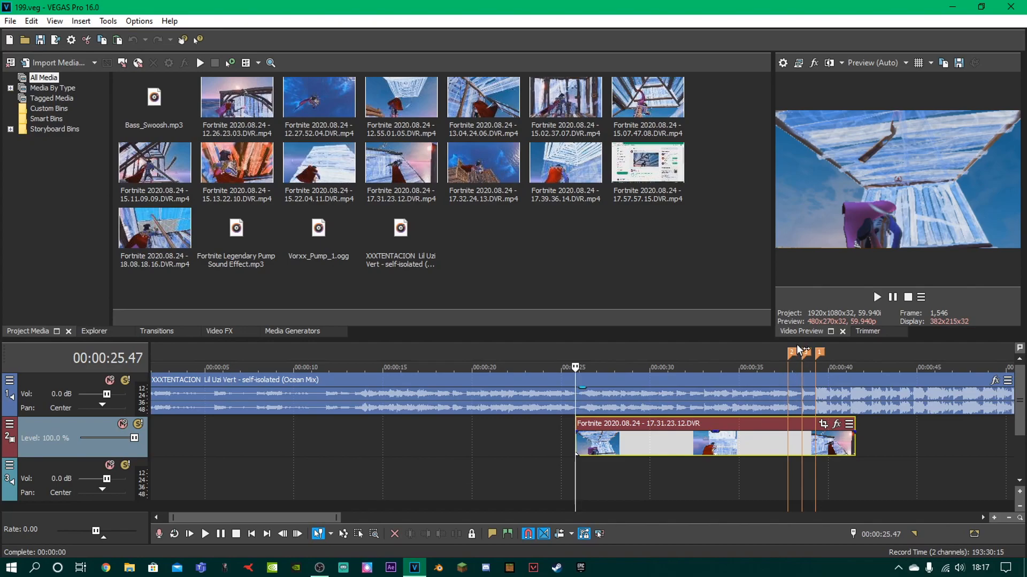
left_click(814, 450)
scroll(812, 453, "up", 3)
left_click_drag(773, 245, 644, 252)
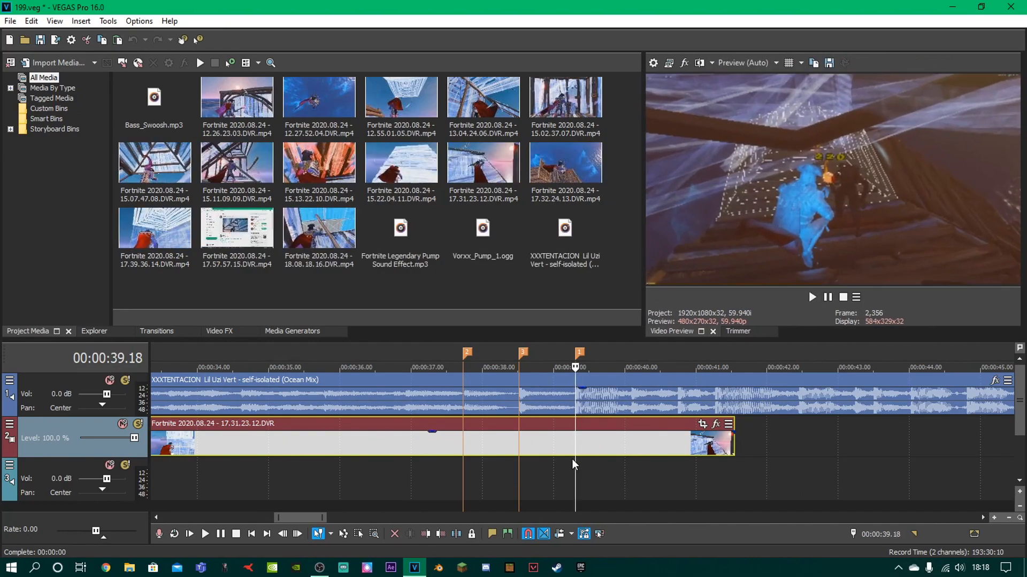
key("s")
Move the first part of the split clip earlier so it ends at marker 2, and save the project
left_click_drag(515, 444, 465, 444)
scroll(489, 452, "down", 2)
left_click(476, 475)
scroll(471, 475, "down", 2)
key("ctrl+s")
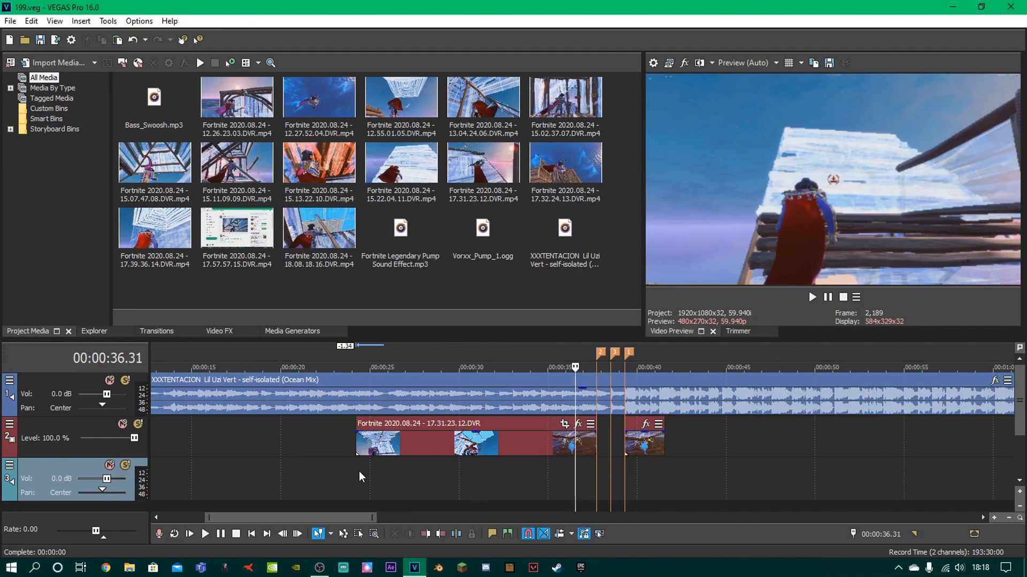
Insert a Velocity envelope on the first part of the split gameplay clip
scroll(436, 475, "up", 2)
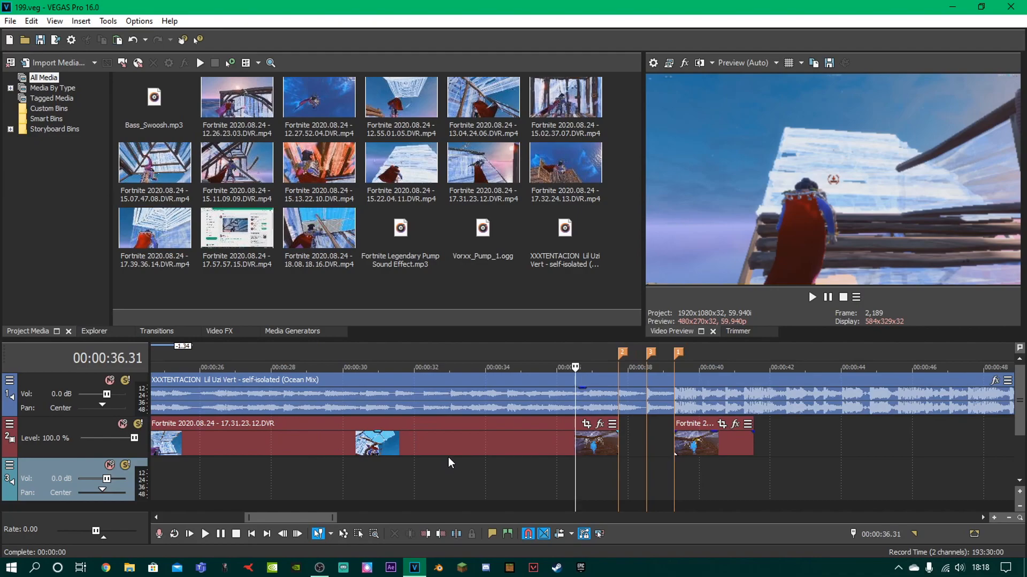
scroll(470, 444, "down", 3)
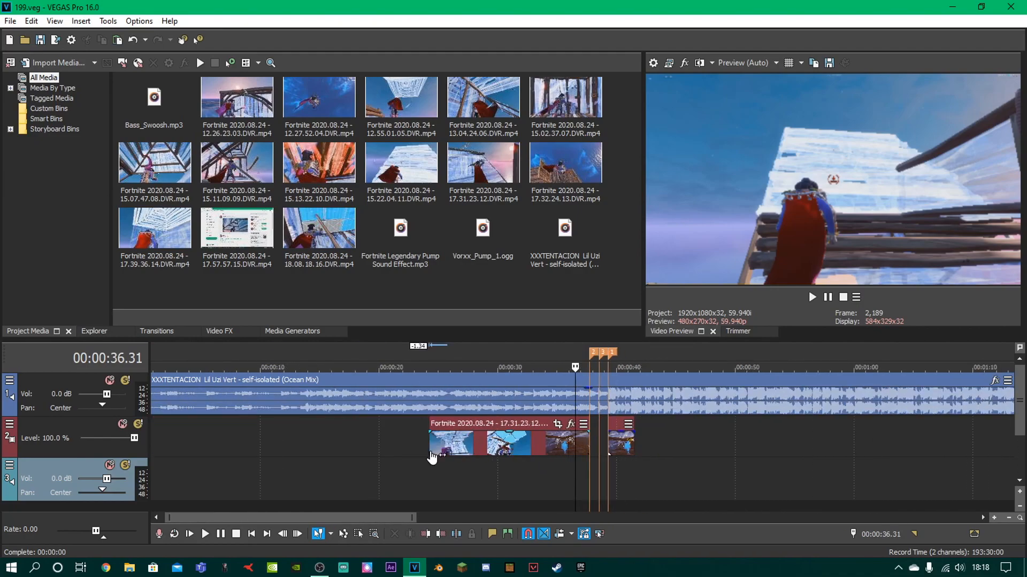
left_click(431, 439)
scroll(535, 449, "up", 3)
right_click(699, 440)
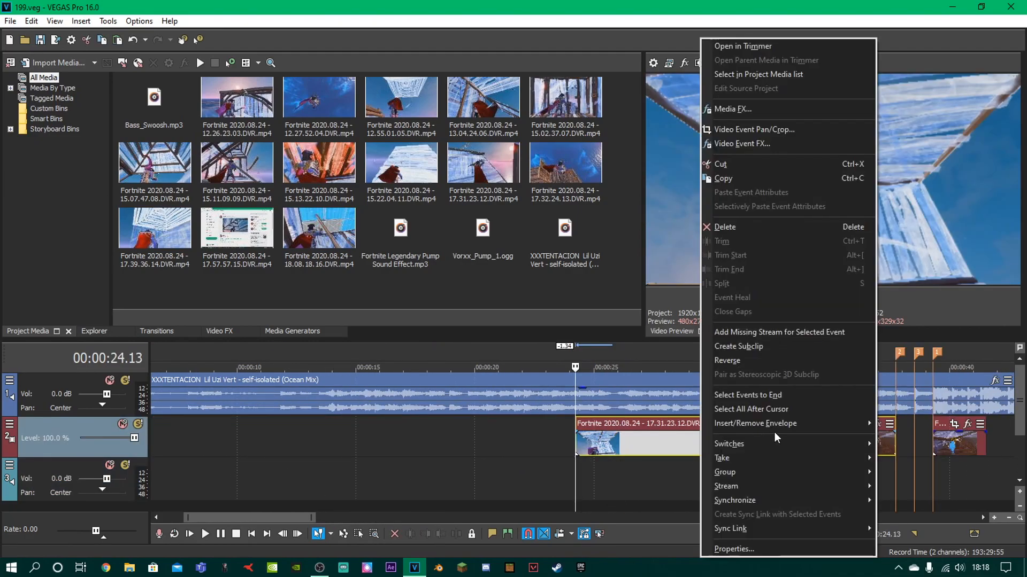
mouse_move(794, 422)
left_click(892, 425)
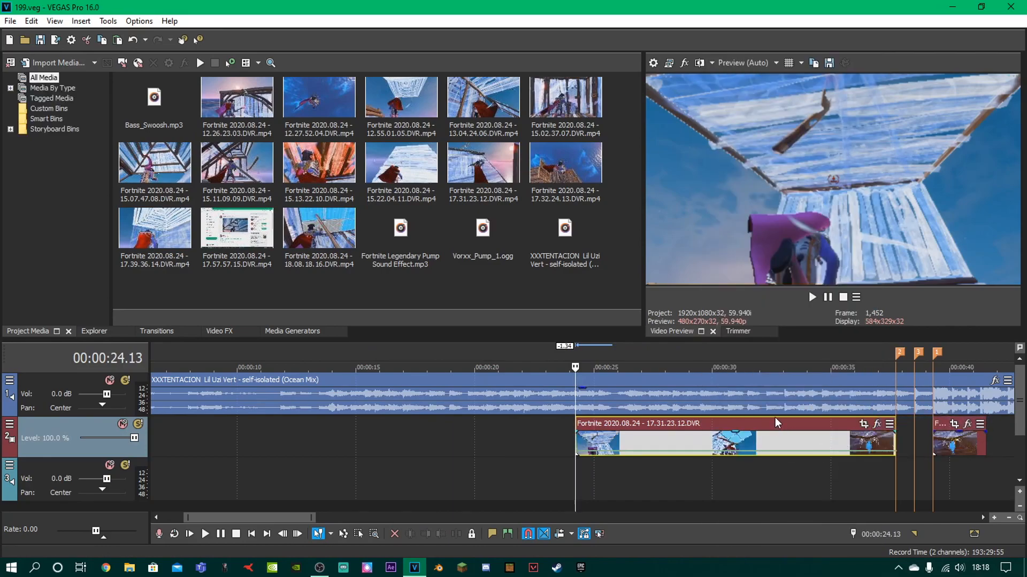
Play the first part and add two markers on the beats before marker 2, the first at 00:00:35.58, then save
left_click(754, 422)
key("space")
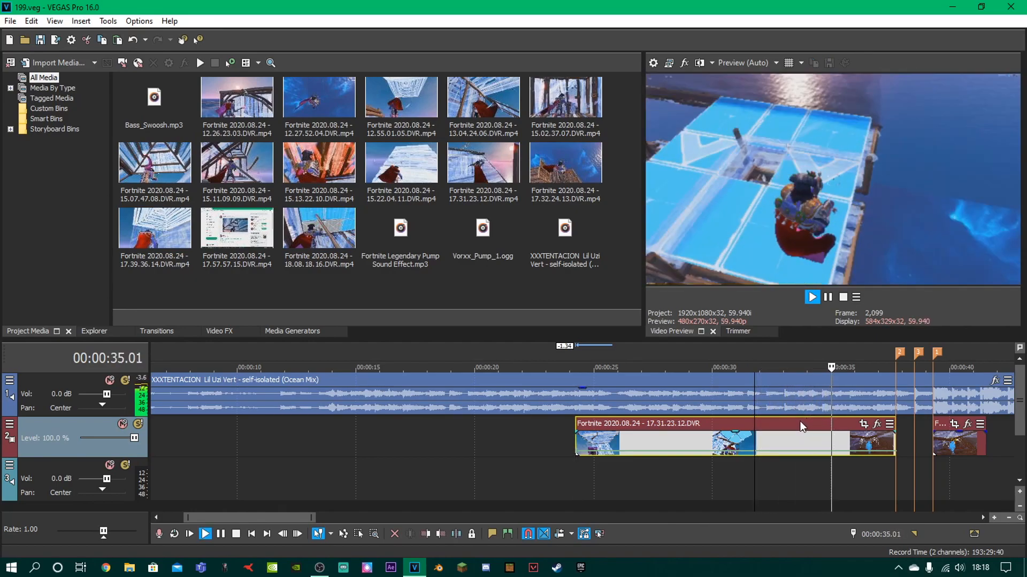
key("m")
key("m")
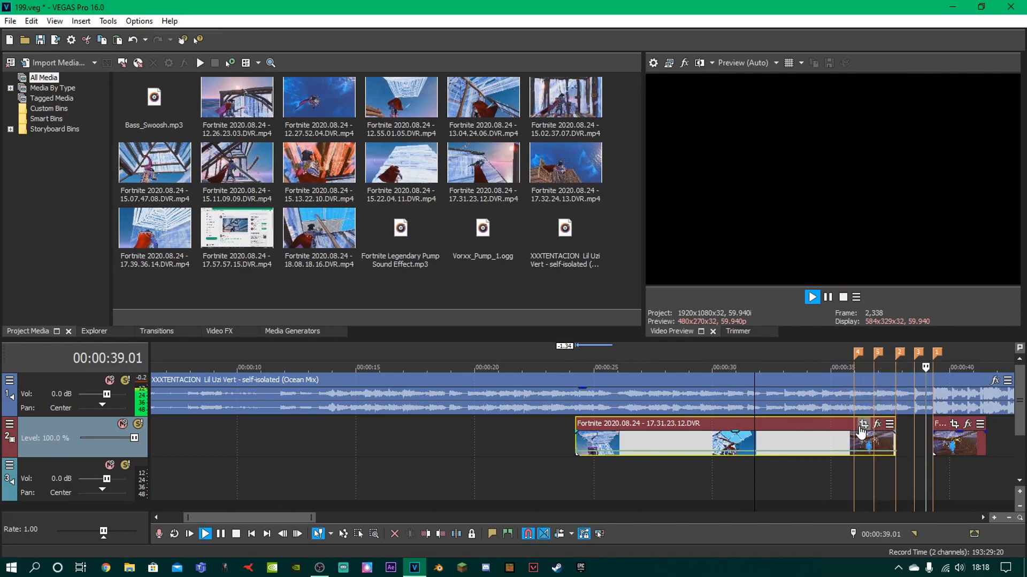
left_click(851, 437)
key("ctrl+s")
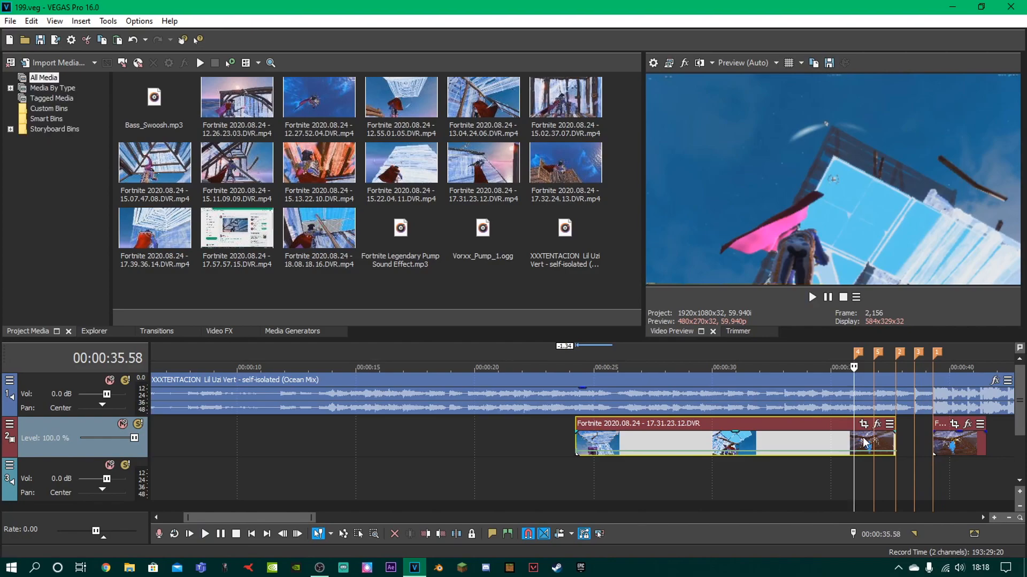
Add velocity envelope points at marker 4 and just before it at 00:00:35.53 on the first clip part
scroll(861, 442, "up", 3)
scroll(862, 441, "up", 2)
key("space")
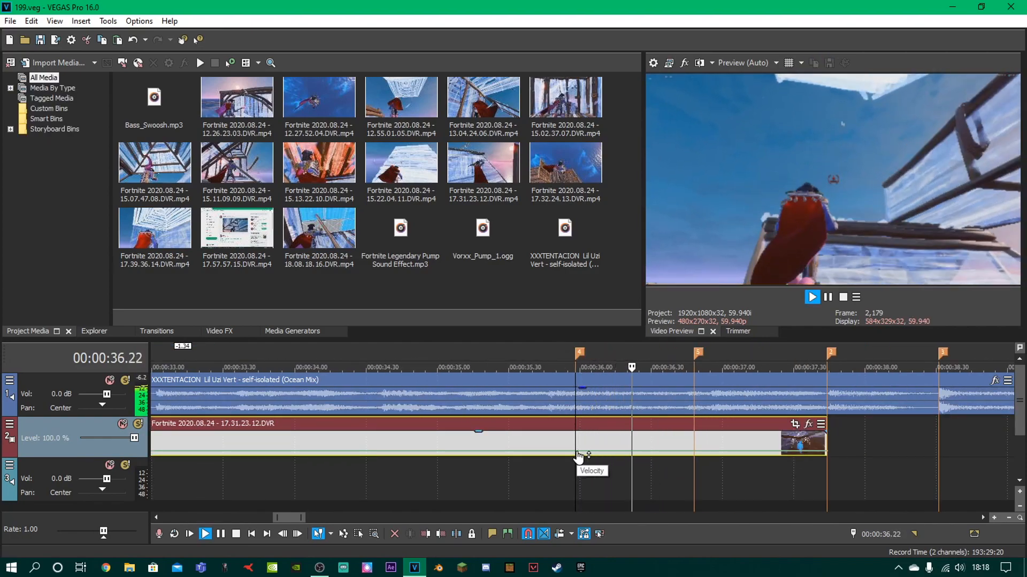
key("space")
double_click(564, 452)
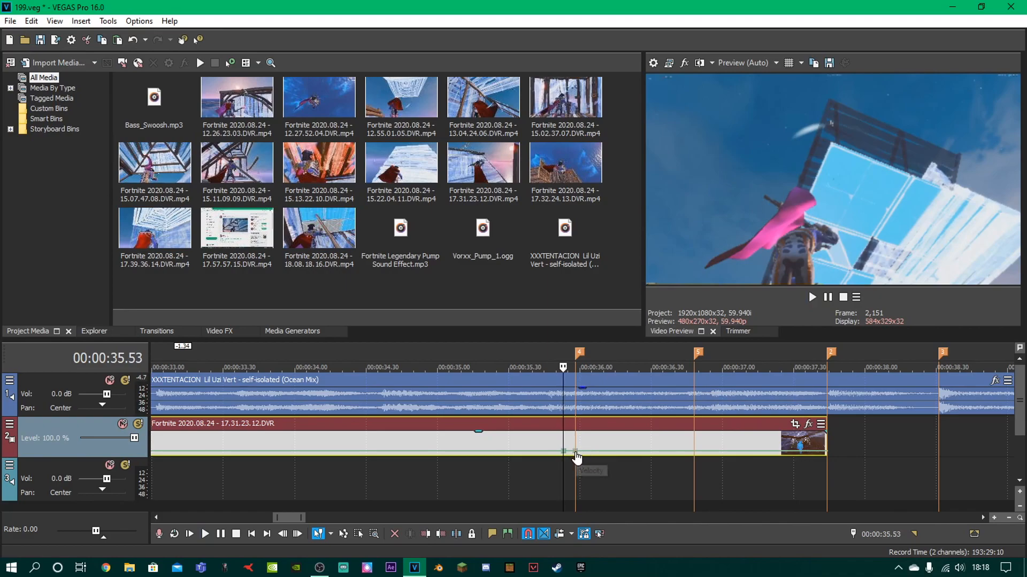
Add a velocity point just after marker 4 at 00:00:36.03, save, and raise the point at marker 4 into a peak
double_click(575, 452)
double_click(587, 452)
key("ctrl+s")
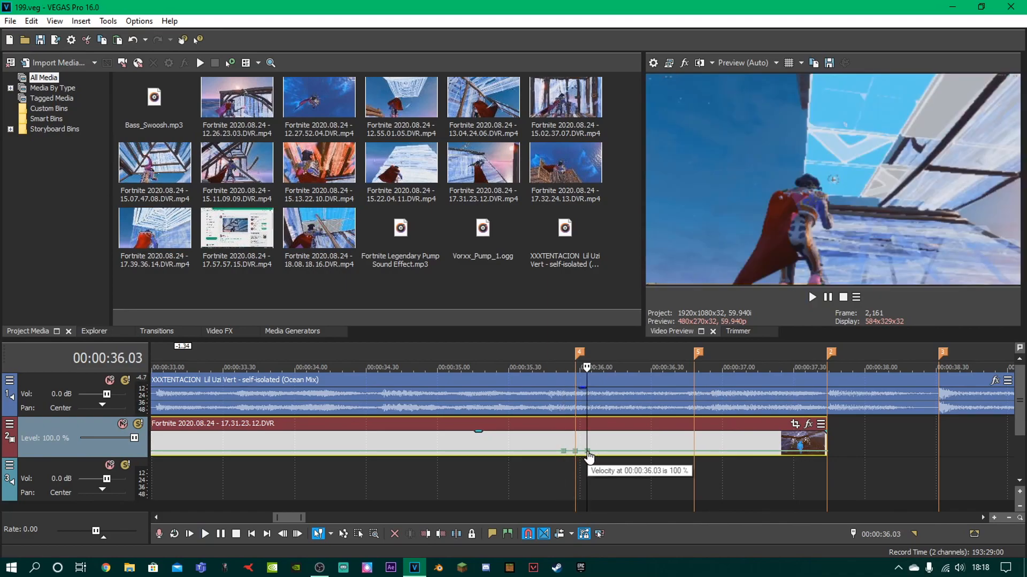
left_click_drag(579, 455, 578, 447)
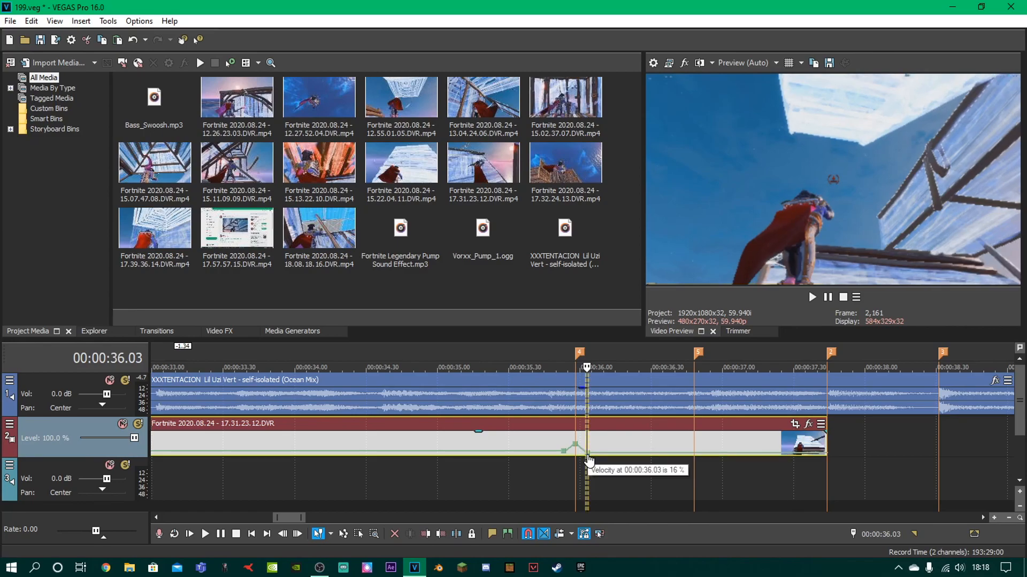
Add velocity points just before, at and just after marker 5, and raise the middle one into a peak
double_click(681, 453)
double_click(695, 453)
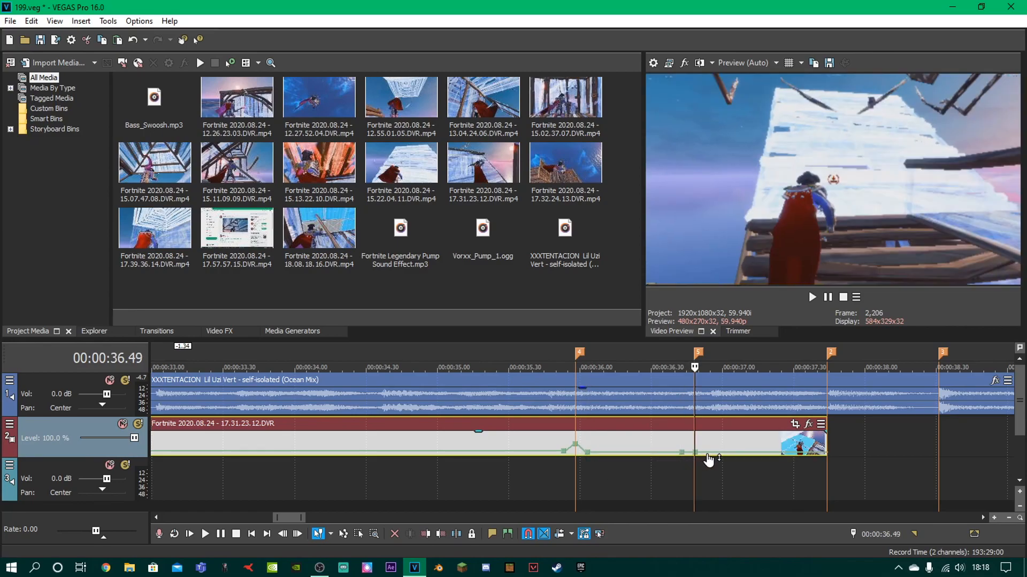
double_click(705, 453)
left_click_drag(695, 453, 694, 443)
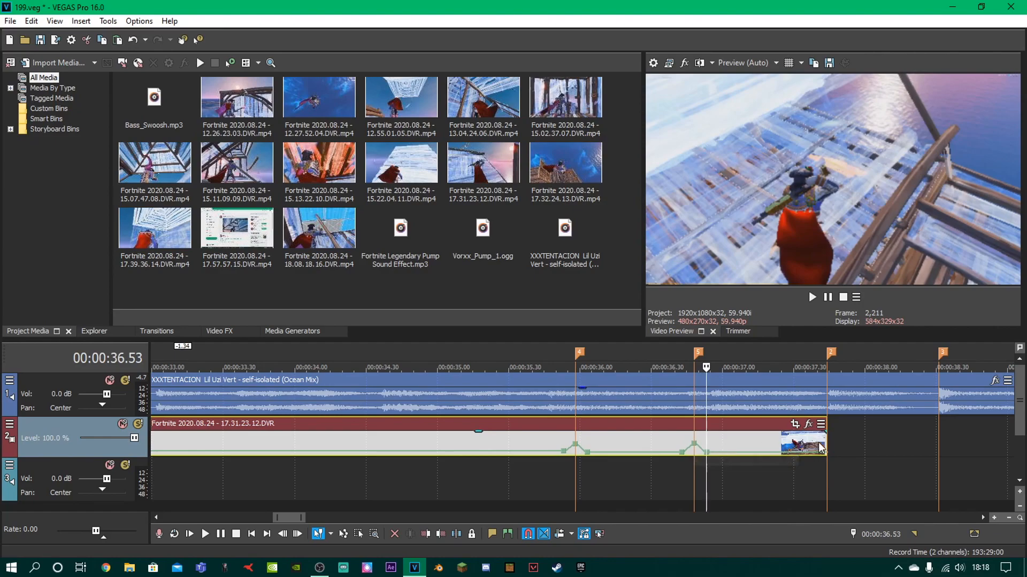
Check the end frame of the first clip part, raise the velocity peaks at markers 4 and 5 slightly more, and save
left_click(824, 440)
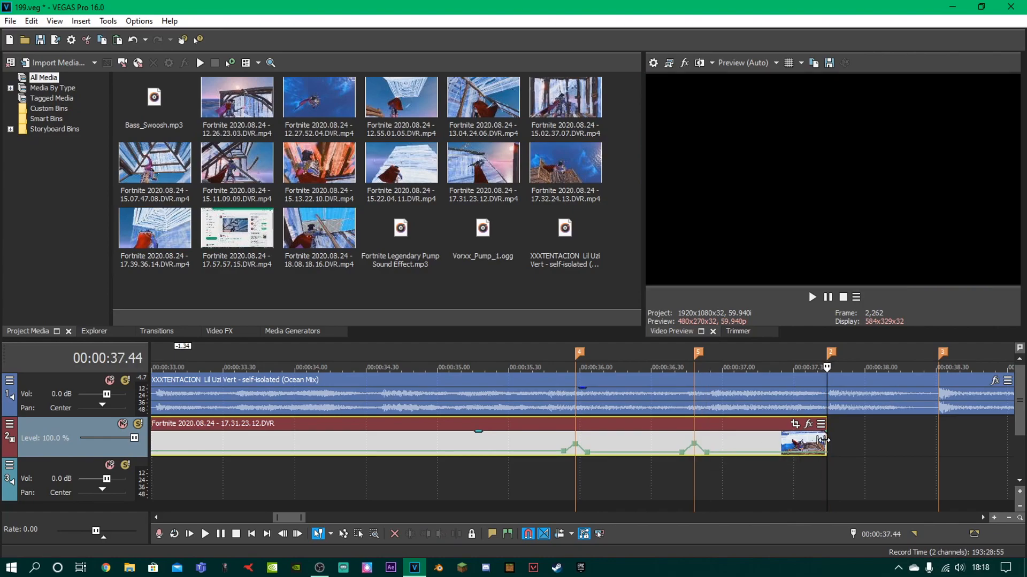
left_click(282, 534)
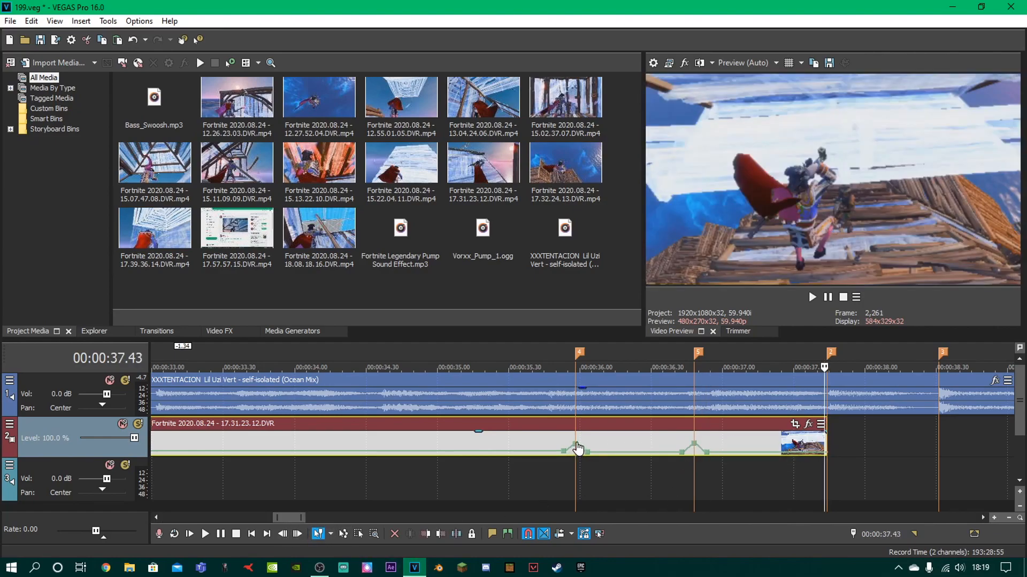
left_click_drag(575, 444, 577, 443)
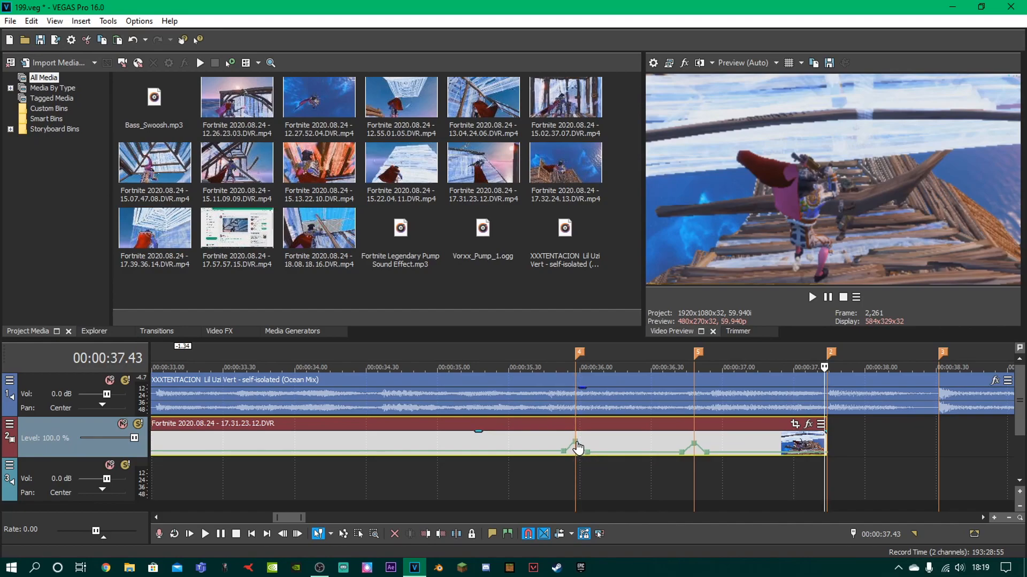
left_click(694, 444)
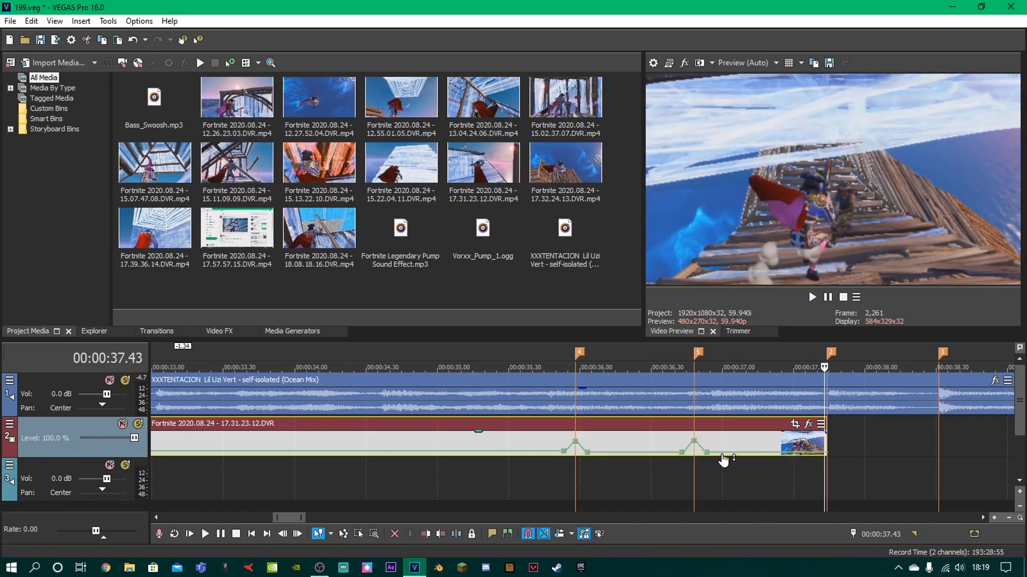
key("ctrl+s")
Play the first clip part from shortly before marker 4 to check the velocity peaks against the beats
scroll(467, 477, "down", 2)
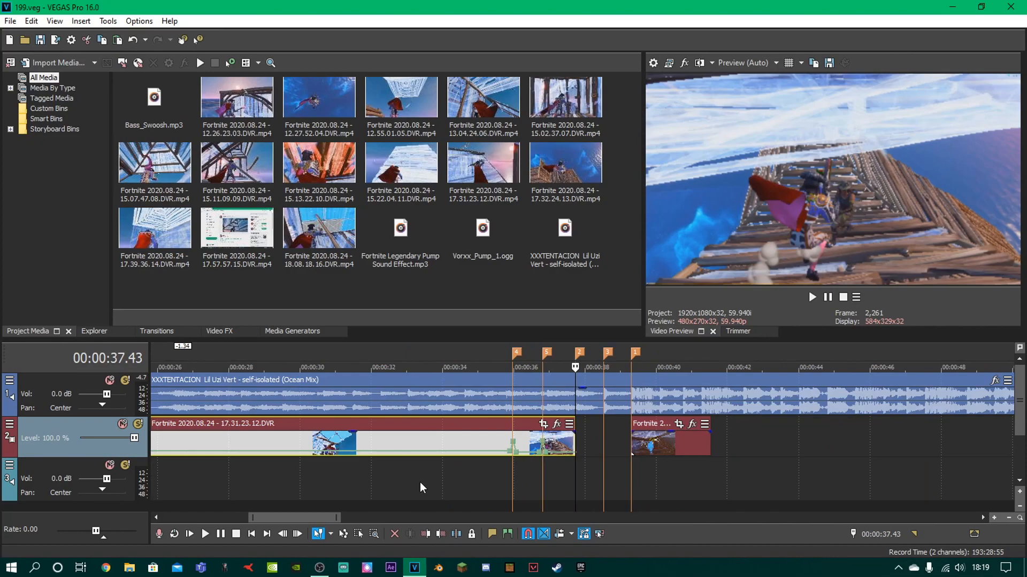
left_click(455, 484)
key("space")
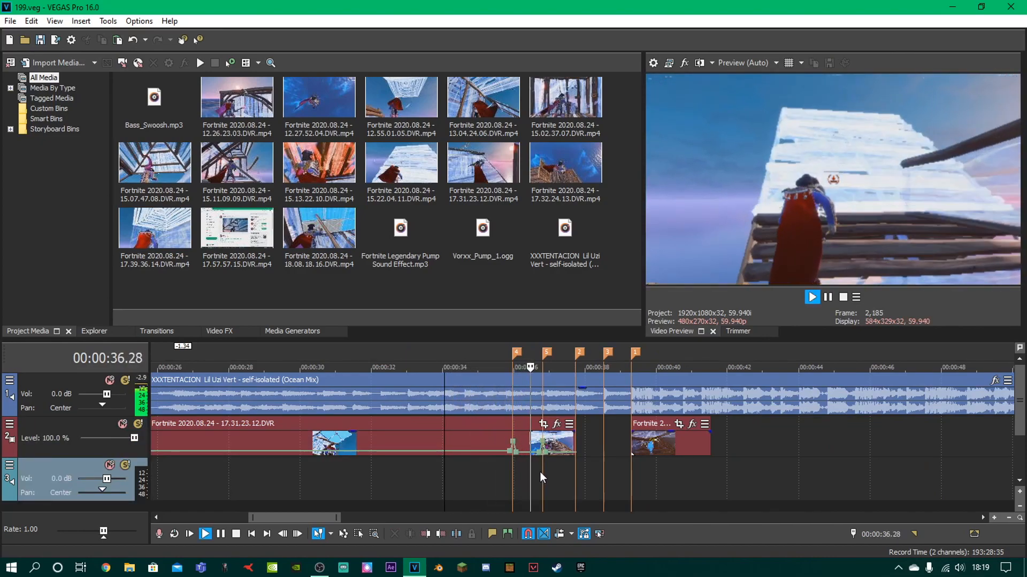
key("space")
Insert a Velocity envelope on the second part of the split gameplay clip, which starts at marker 1
left_click(634, 443)
scroll(632, 443, "up", 5)
right_click(632, 442)
mouse_move(728, 424)
left_click(834, 423)
Shape the second part's velocity with a start point at 218% and a point near 00:00:39.30, play it, and save
scroll(594, 454, "up", 2)
double_click(602, 453)
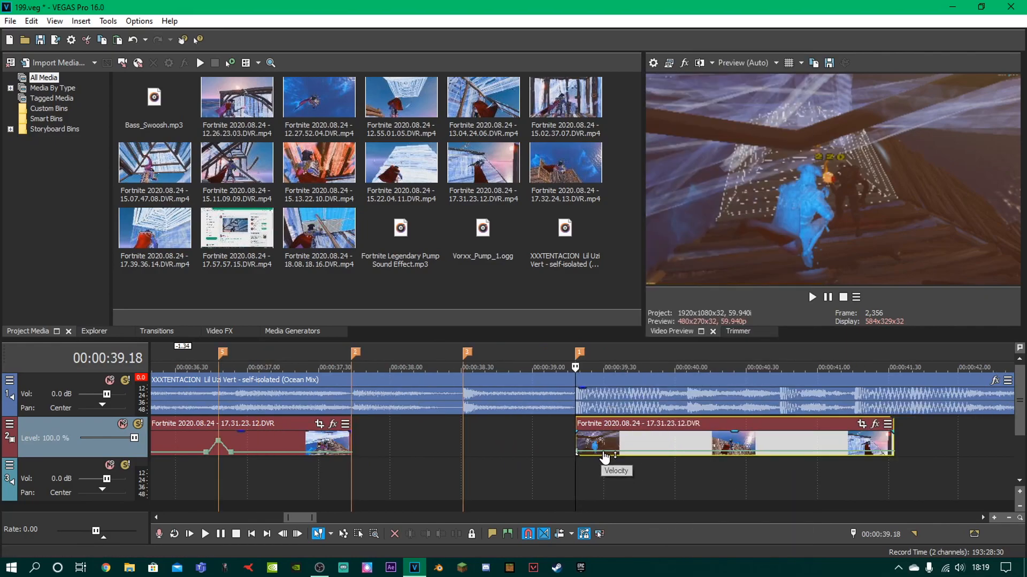
right_click(593, 452)
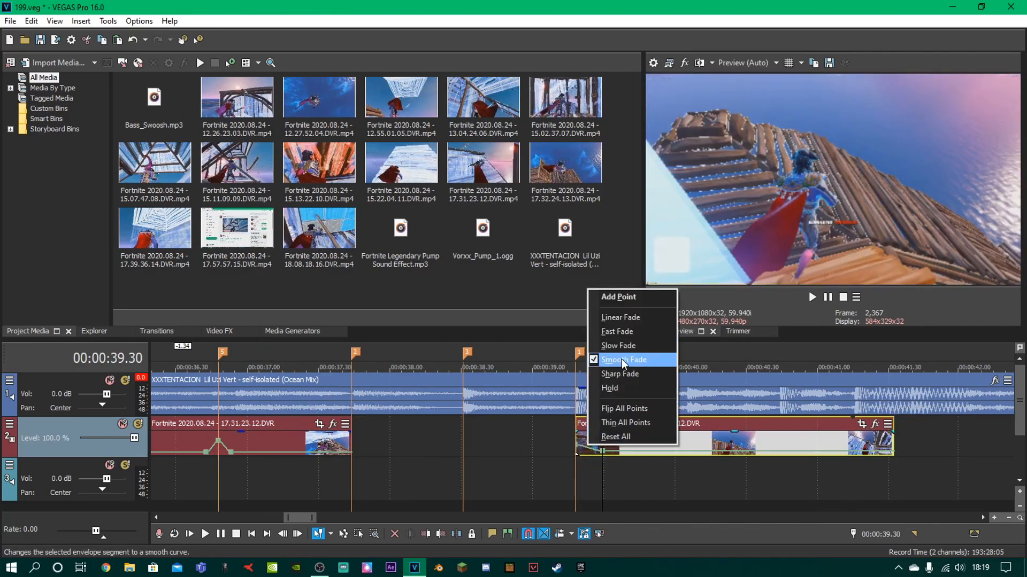
left_click(578, 453)
key("space")
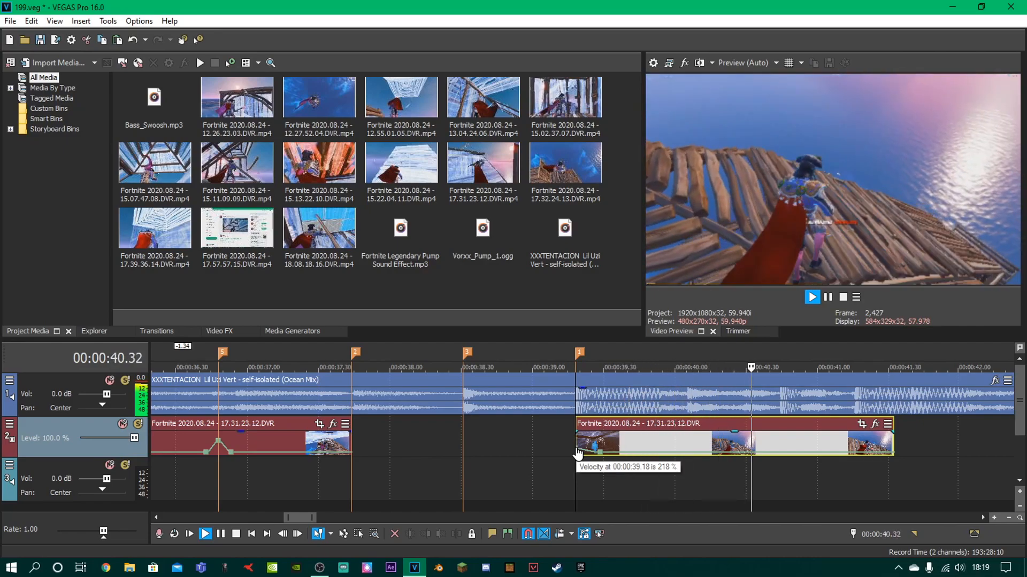
key("space")
key("ctrl+s")
Select the first clip part with the playhead at 00:00:32.27 and show the Magic Bullet Looks effect presets
scroll(640, 445, "down", 10)
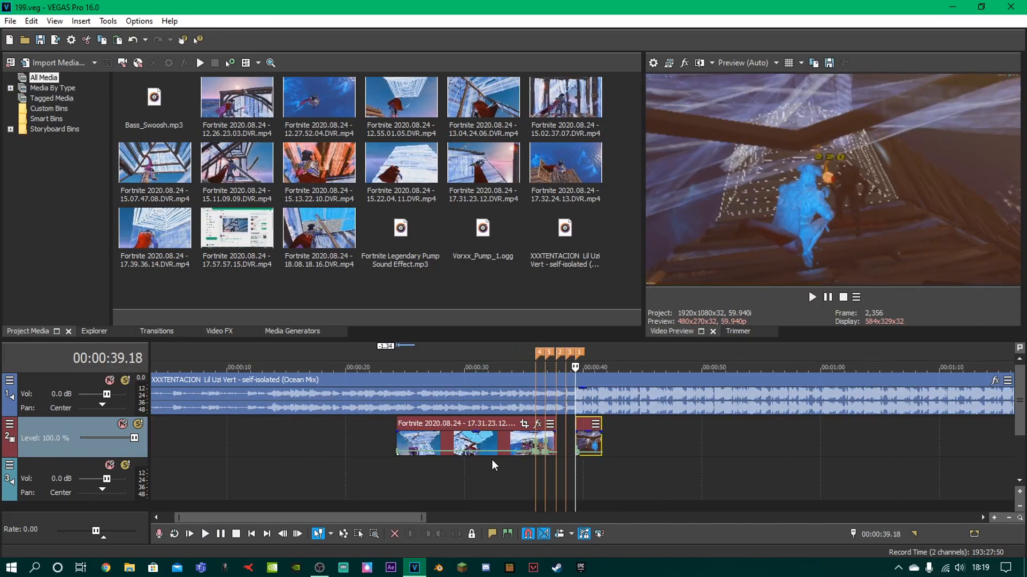
left_click(403, 467)
scroll(570, 454, "up", 4)
left_click(680, 434)
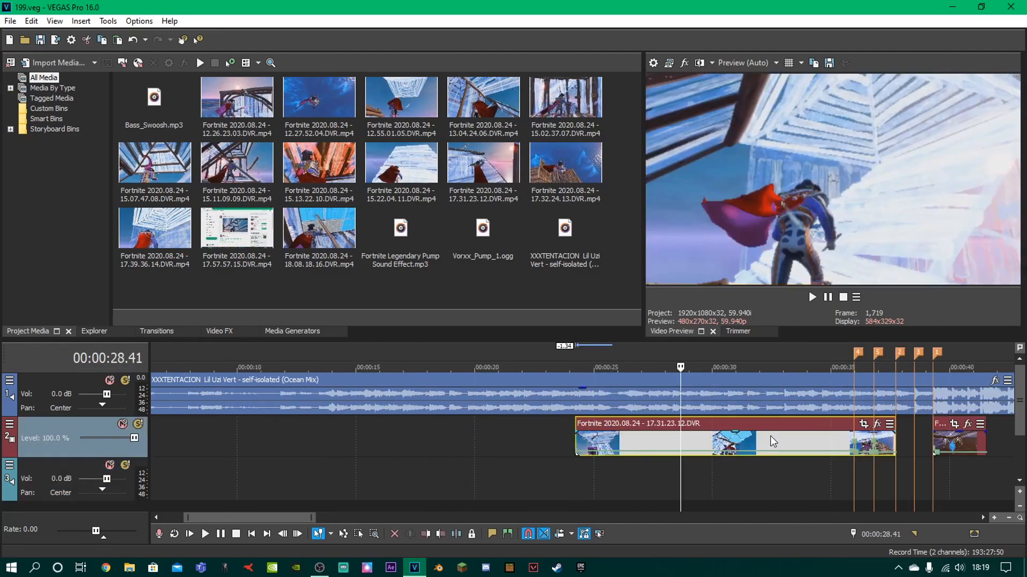
left_click(770, 435)
scroll(770, 435, "down", 6)
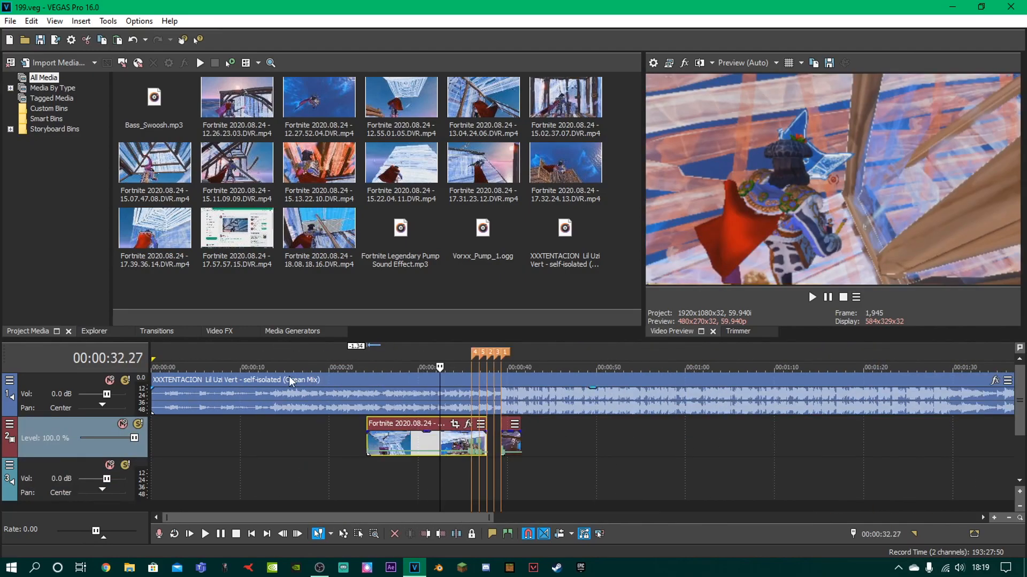
left_click(217, 331)
scroll(63, 249, "down", 3)
left_click_drag(137, 107, 124, 200)
left_click(96, 171)
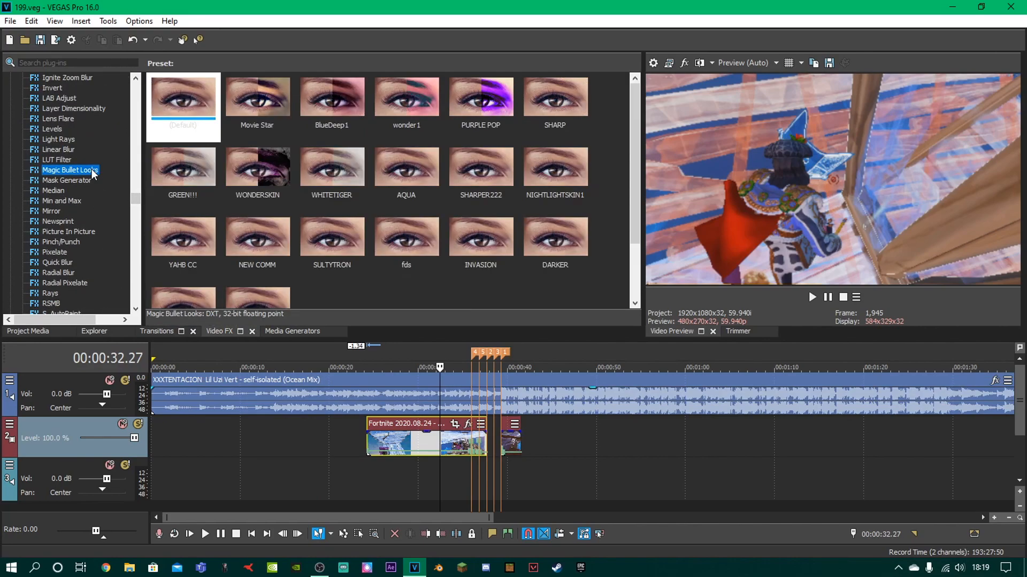
Apply the CUSTOMHAZE preset of Magic Bullet Looks to the first clip part and close the effect settings
scroll(240, 214, "down", 1)
scroll(193, 240, "up", 1)
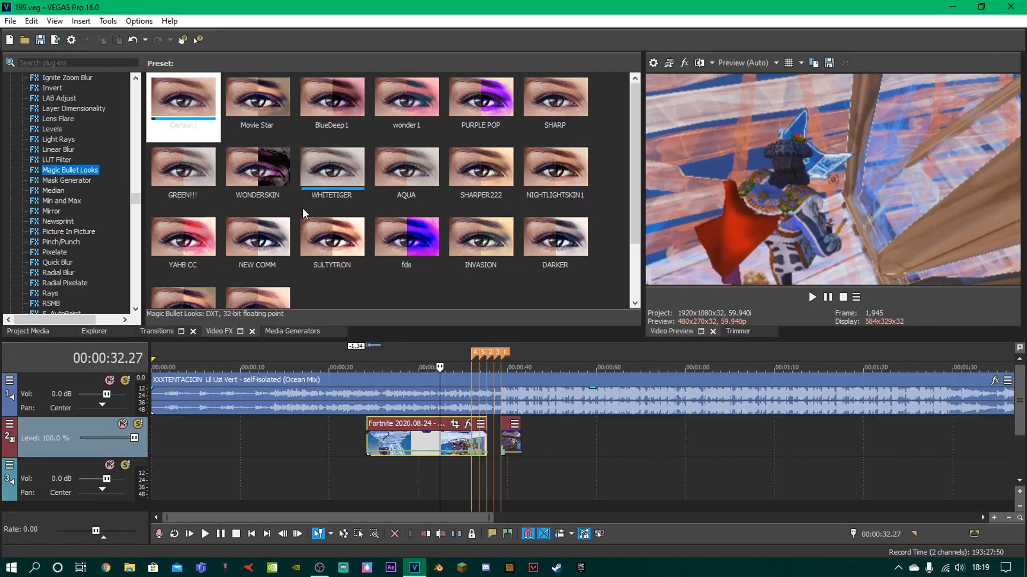
scroll(458, 232, "down", 1)
scroll(438, 220, "up", 1)
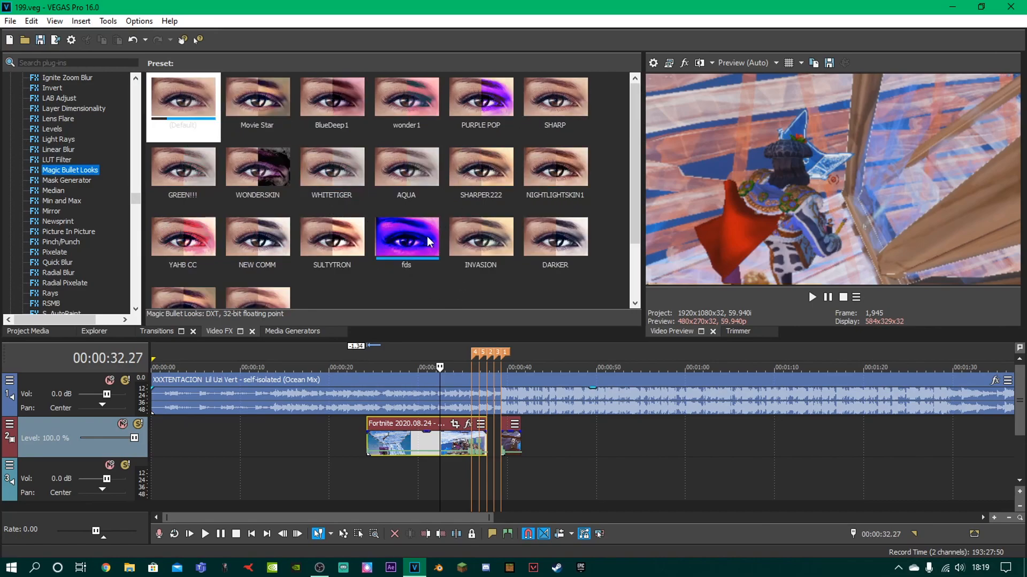
scroll(456, 241, "down", 1)
left_click(261, 246)
left_click_drag(260, 246, 418, 438)
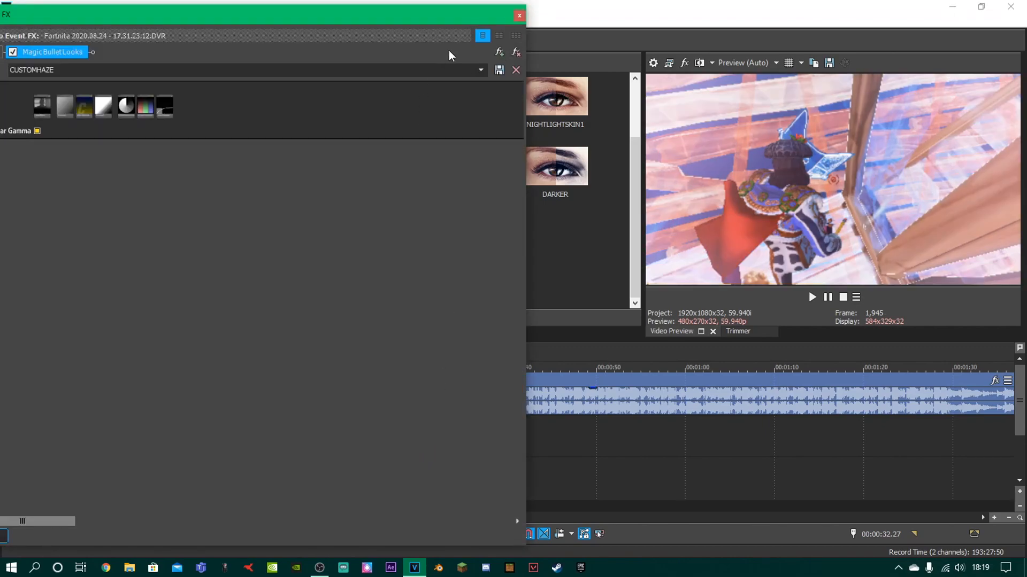
left_click(518, 15)
left_click(369, 464)
scroll(400, 467, "up", 4)
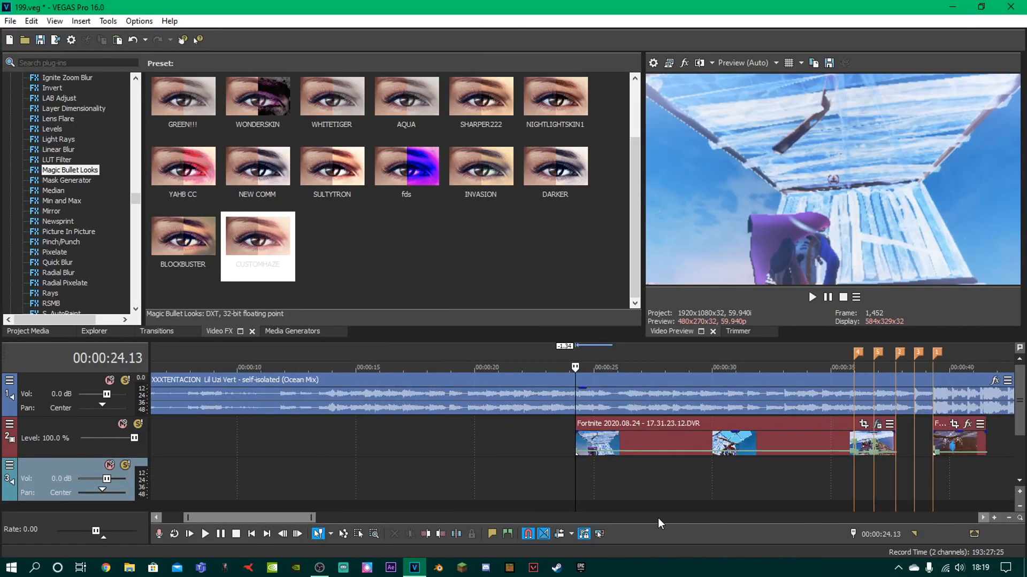
scroll(481, 304, "up", 1)
scroll(442, 303, "down", 1)
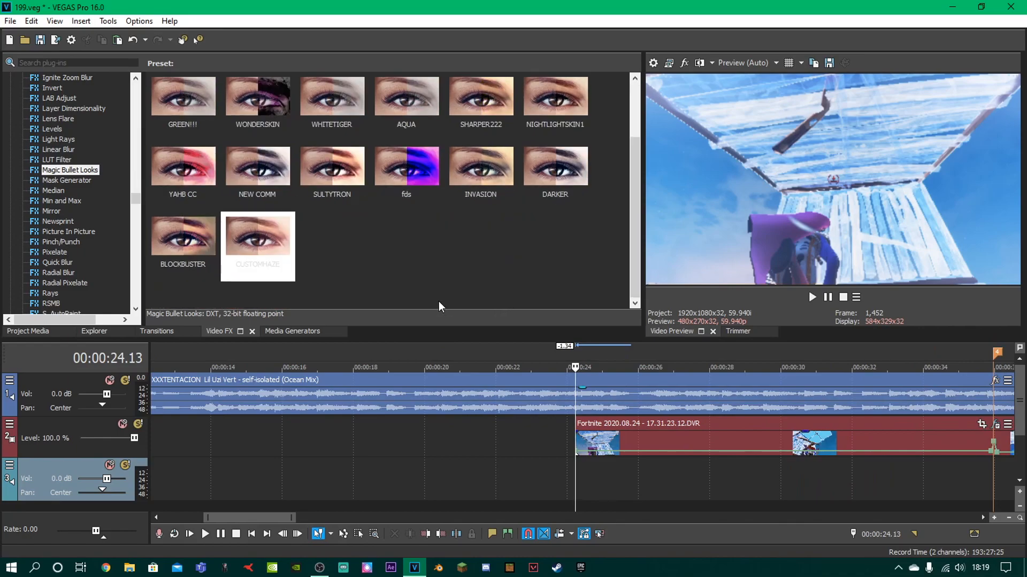
scroll(666, 461, "down", 2)
scroll(637, 489, "down", 1)
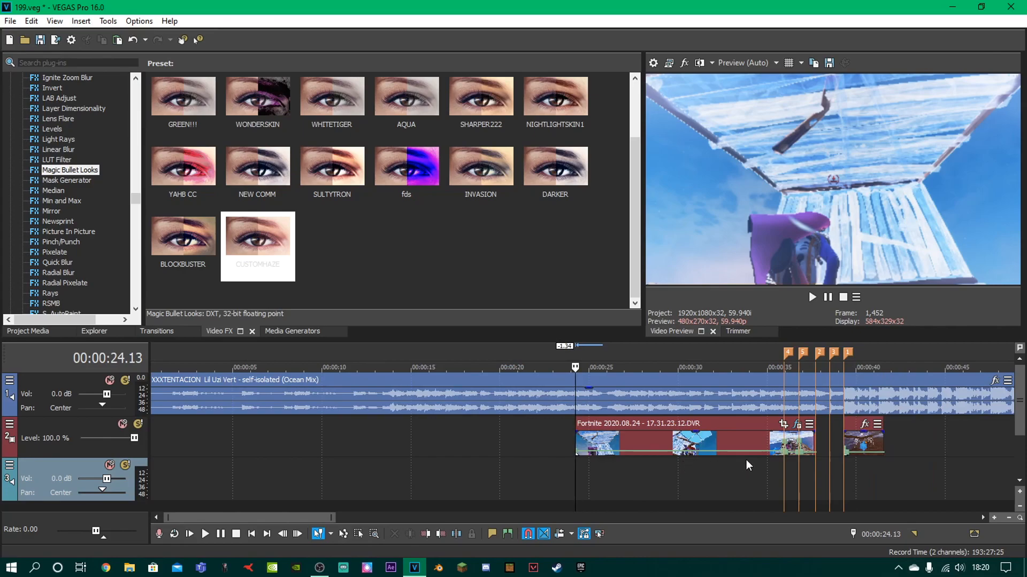
scroll(839, 465, "down", 2)
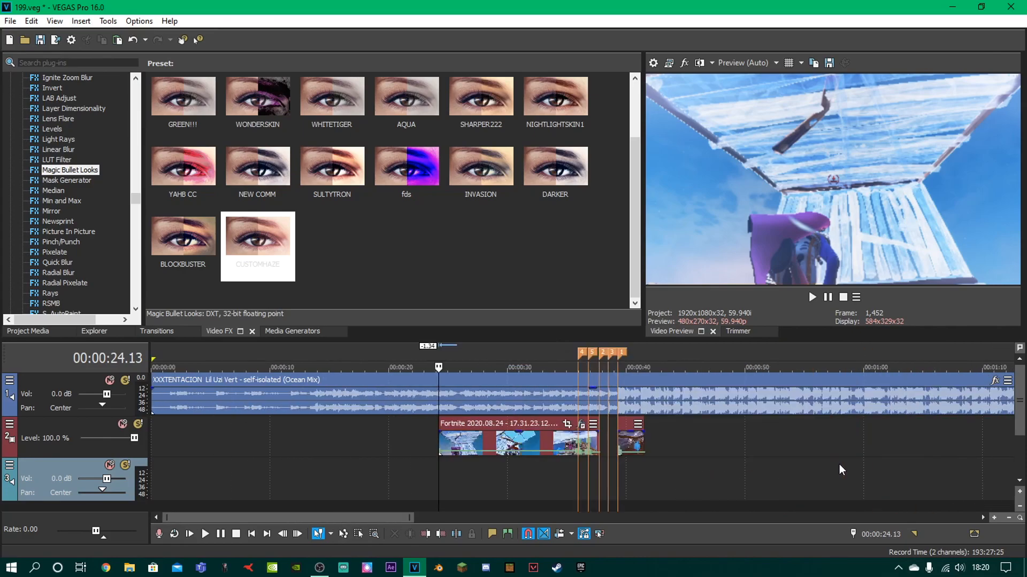
scroll(840, 465, "up", 2)
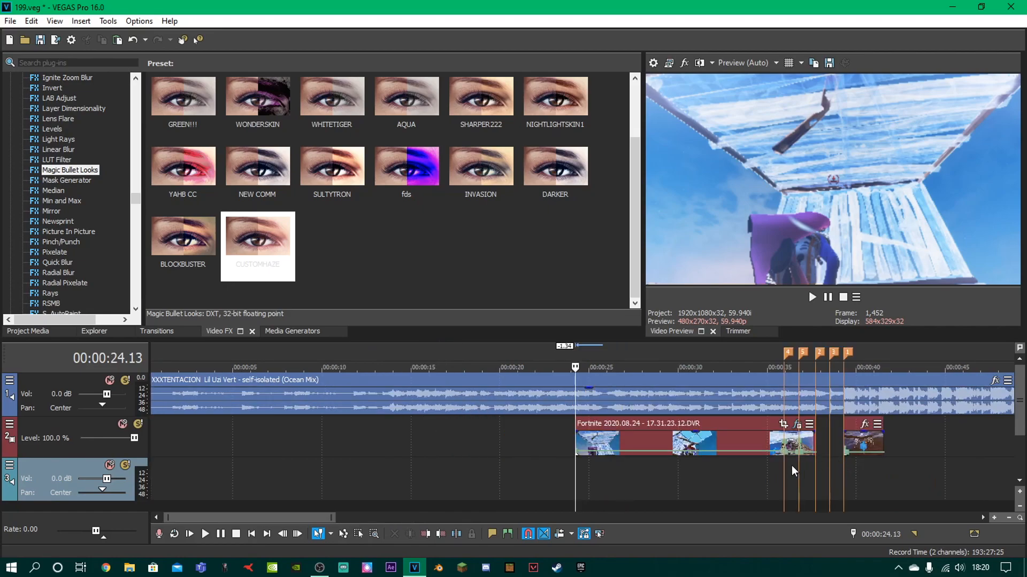
Apply the Saturate All preset of Saturation Adjust to the first clip part and close the effect settings
left_click(649, 438)
left_click(695, 441)
left_click_drag(136, 198, 134, 270)
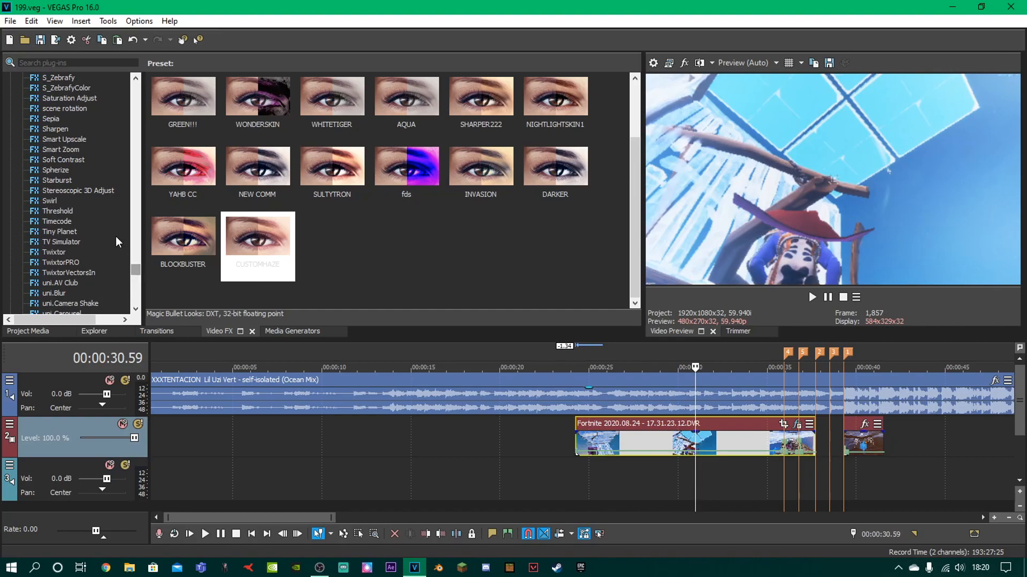
left_click(70, 98)
left_click_drag(554, 97, 695, 444)
left_click(519, 15)
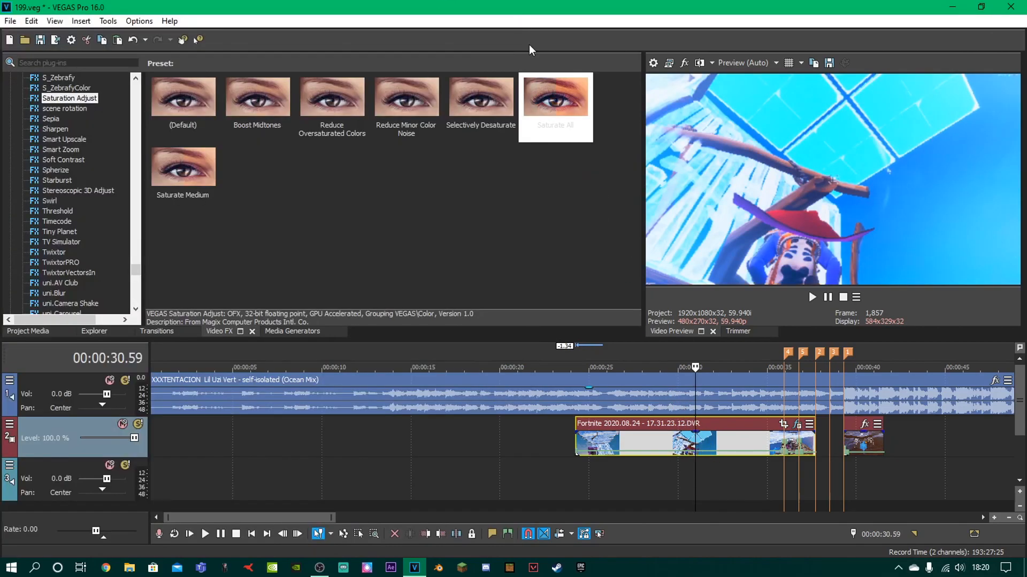
Play the coloured first clip part, split it at marker 4 and at marker 5, and save the project
key("space")
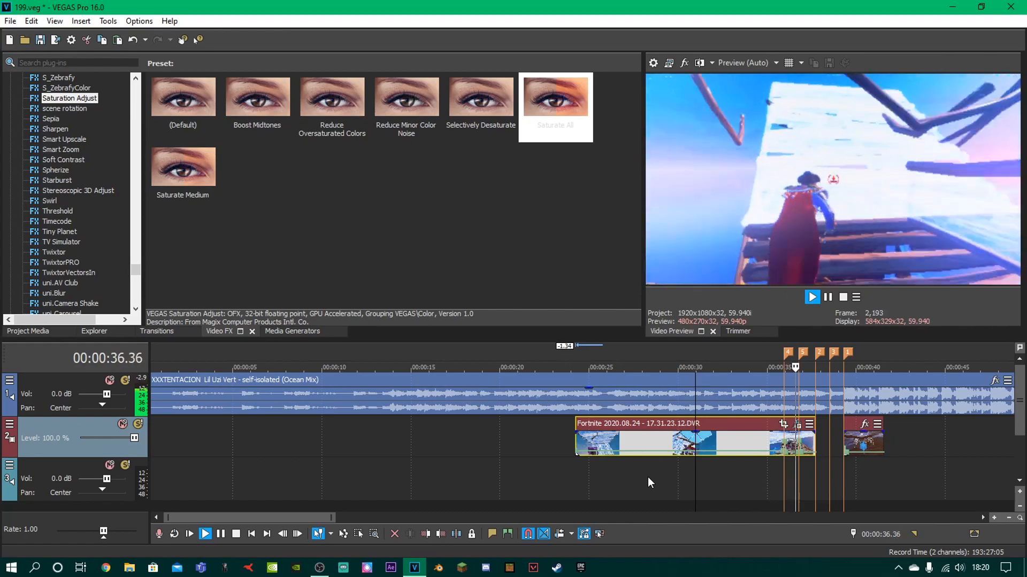
left_click(783, 439)
key("space")
key("s")
left_click(797, 437)
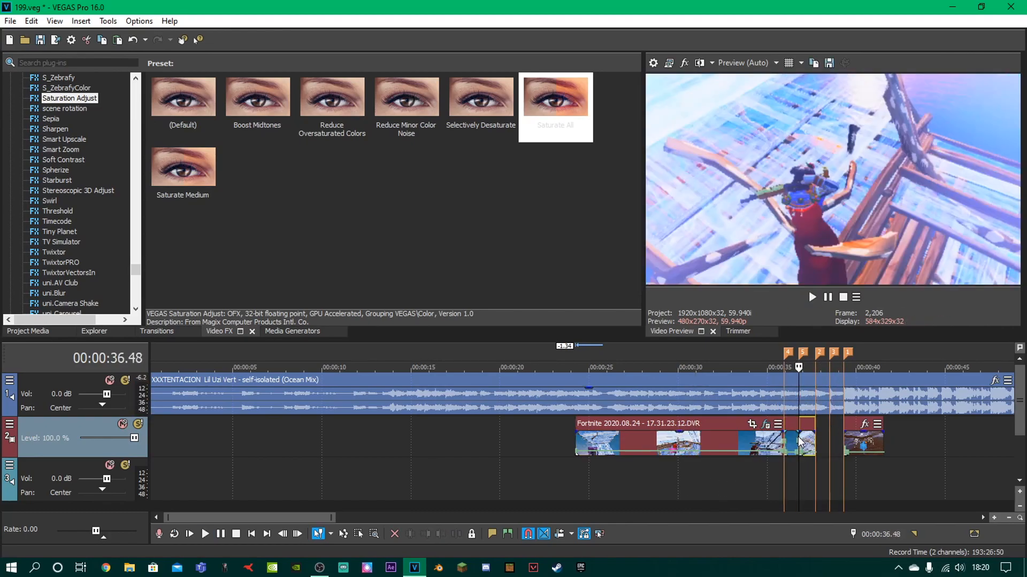
key("s")
scroll(796, 438, "up", 3)
key("ctrl+s")
Try removing the video effects from the two short clip segments after marker 4, and undo the removal
left_click(557, 425)
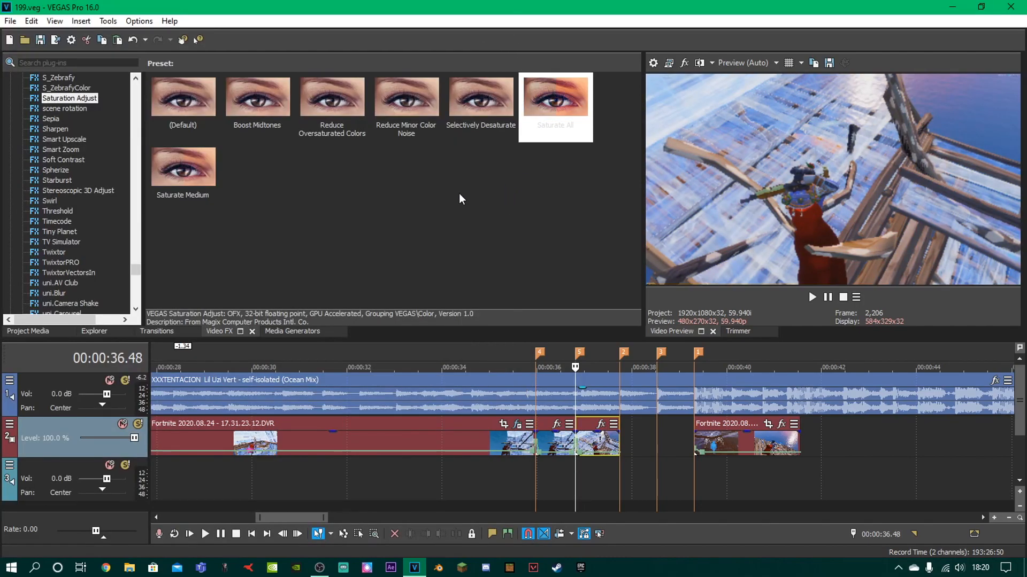
scroll(66, 167, "up", 10)
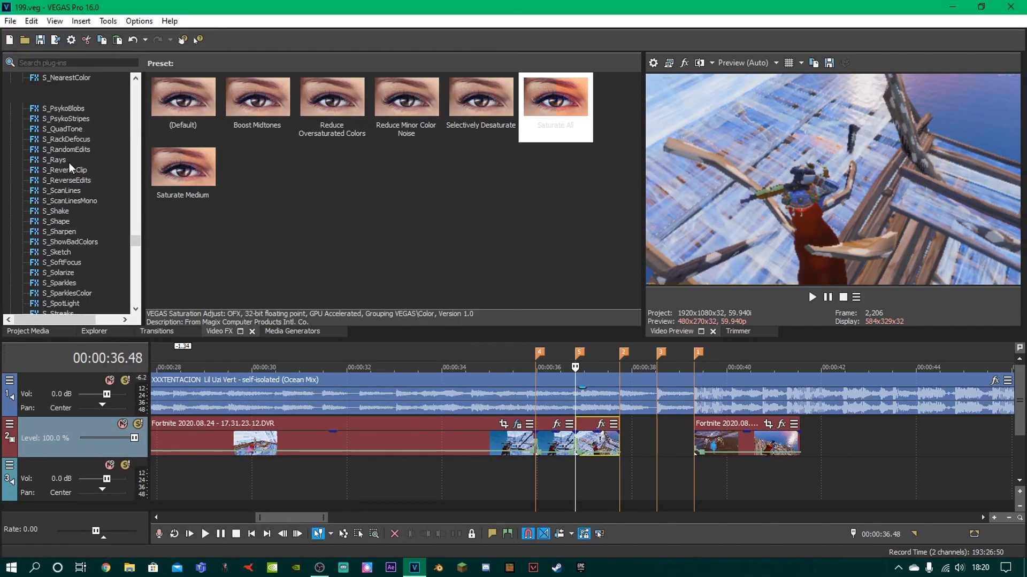
key("ctrl+z")
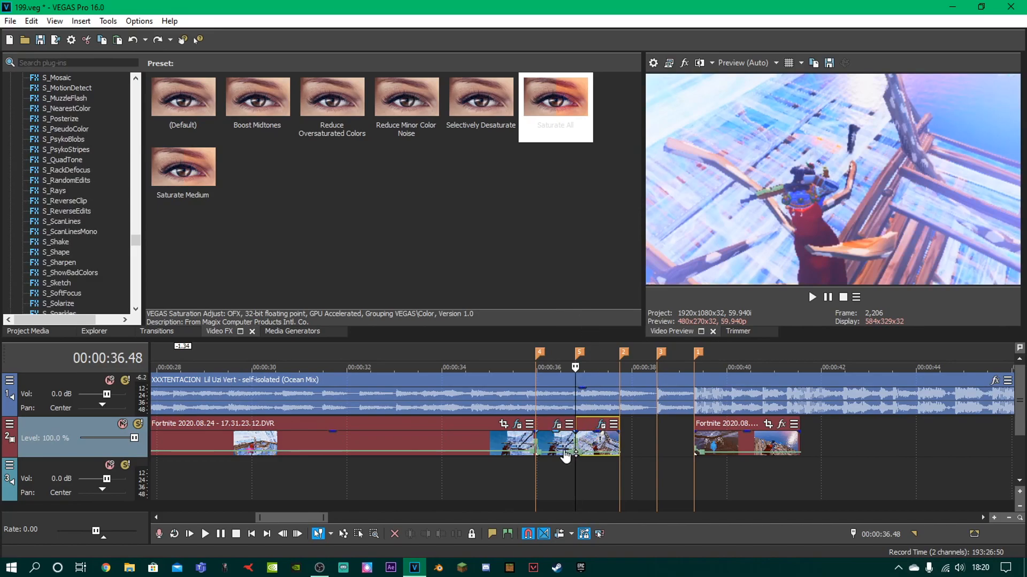
Save the project and apply the Tilt Shake2 preset of S_Shake to the first clip part, expanding its X Shake and Y Shake settings
key("ctrl+s")
left_click(529, 480)
left_click(536, 479)
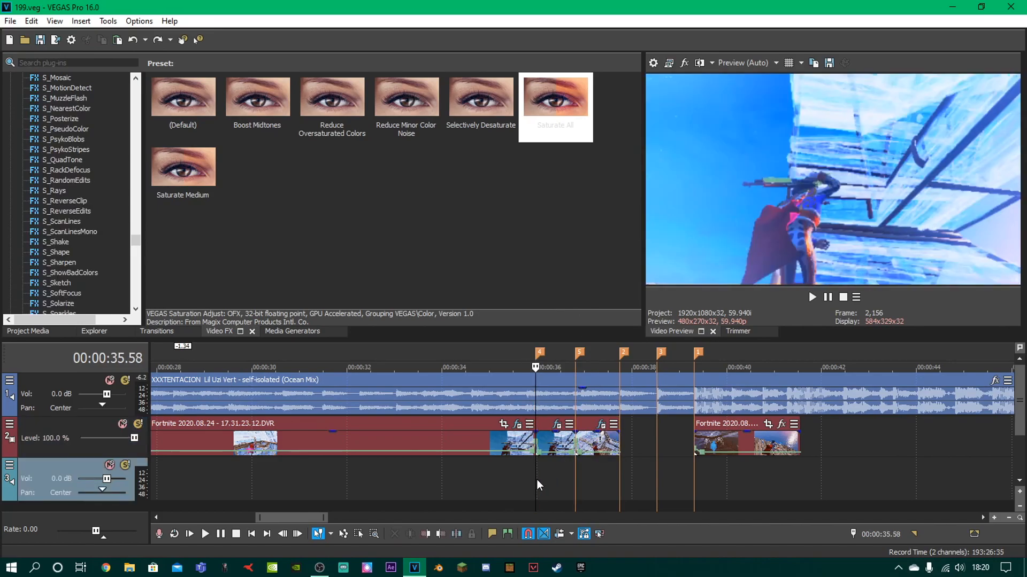
scroll(68, 275, "down", 15)
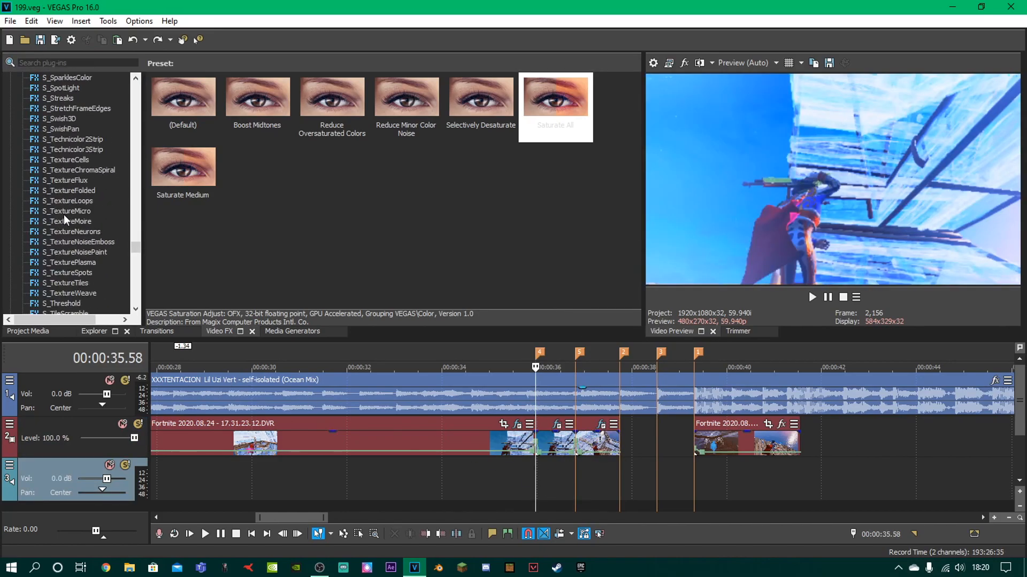
scroll(74, 229, "up", 15)
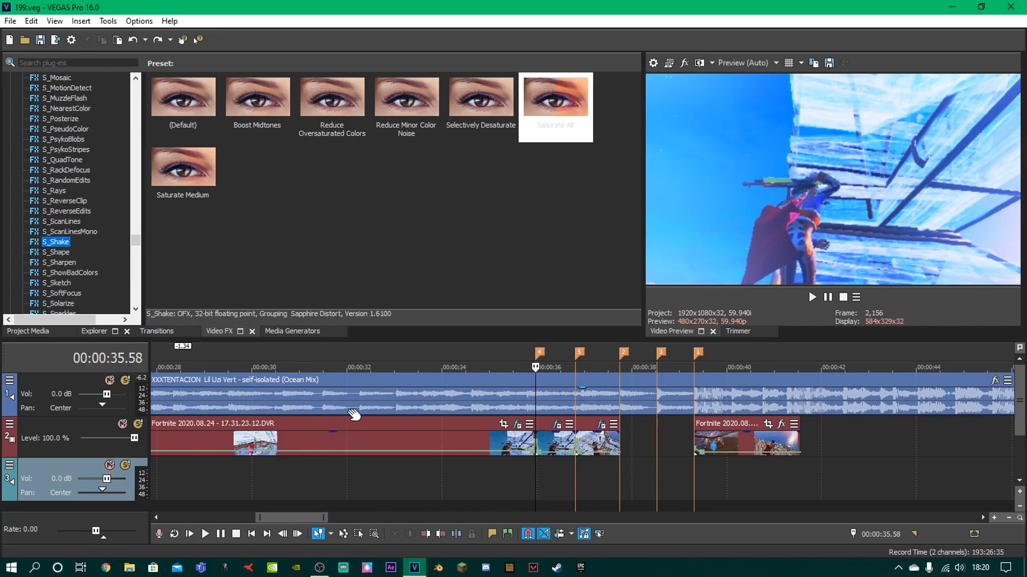
scroll(406, 444, "down", 5)
left_click(339, 445)
scroll(339, 445, "up", 5)
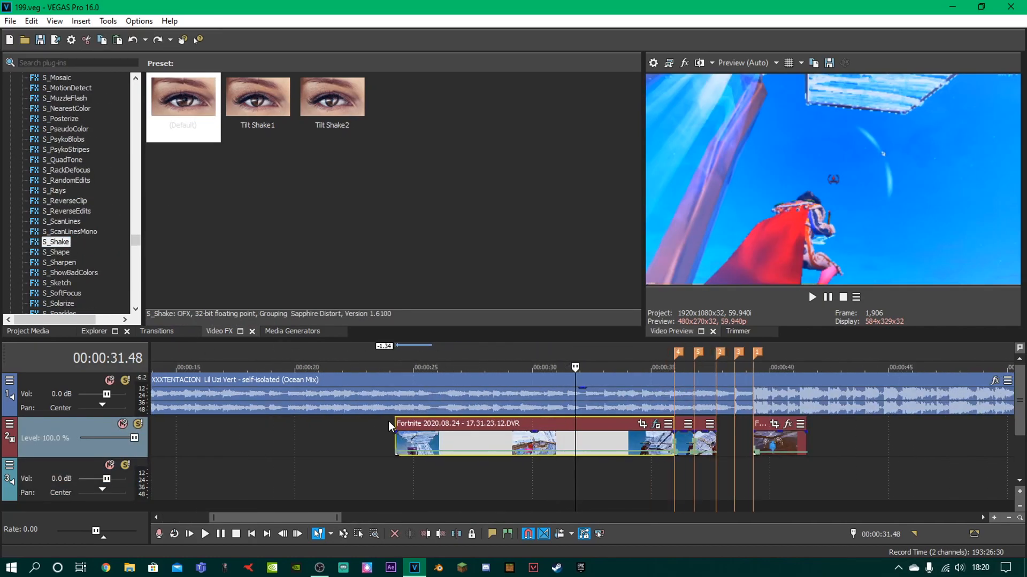
left_click_drag(332, 98, 481, 438)
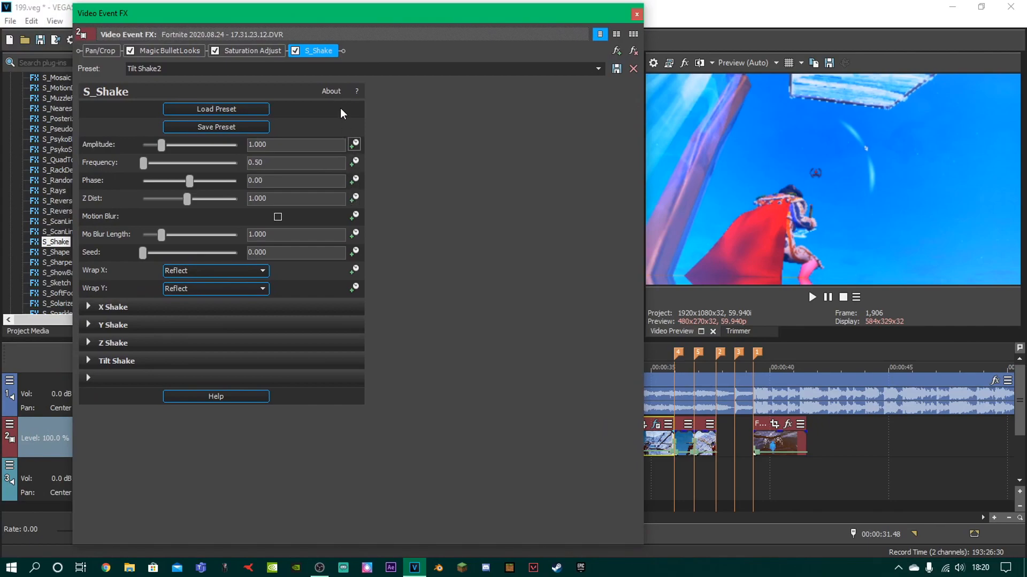
left_click(87, 308)
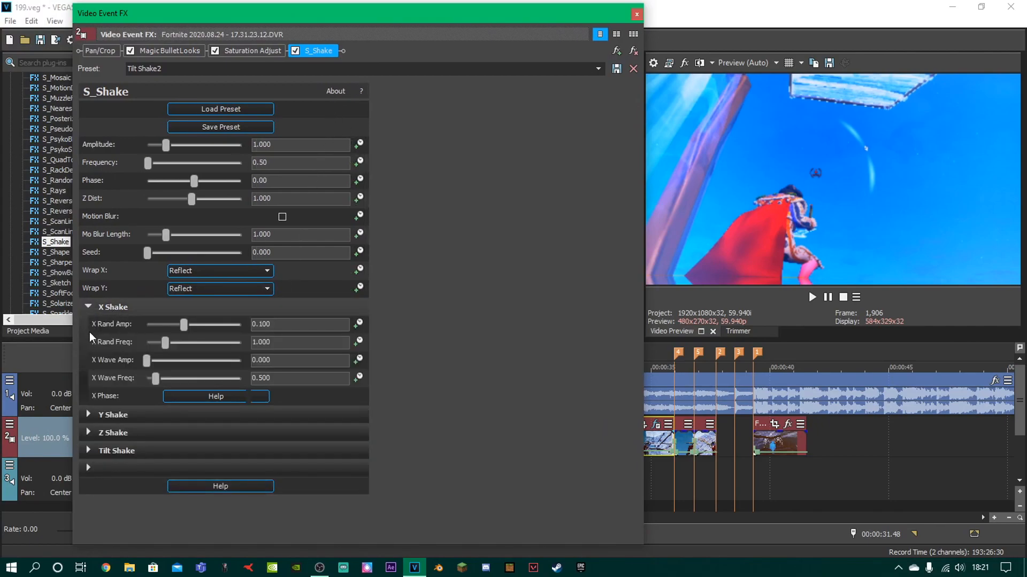
left_click(91, 417)
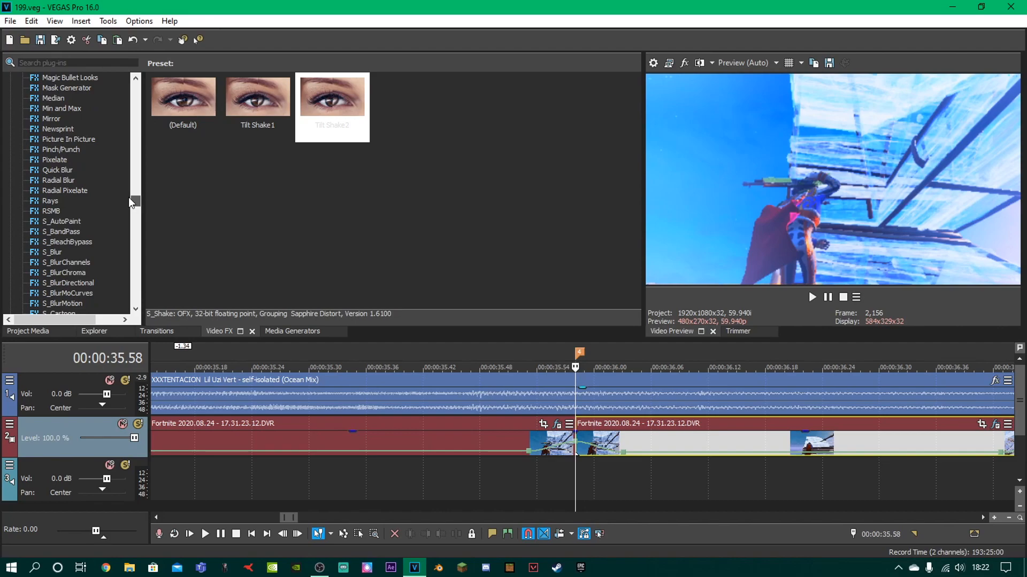
Apply the S_Shake (Default) preset to the segment after marker 4 with amplitude 1.361 and frequency 2.34, and enable keyframe animation for Amplitude
left_click_drag(134, 196, 135, 236)
scroll(98, 228, "down", 9)
left_click_drag(172, 117, 620, 438)
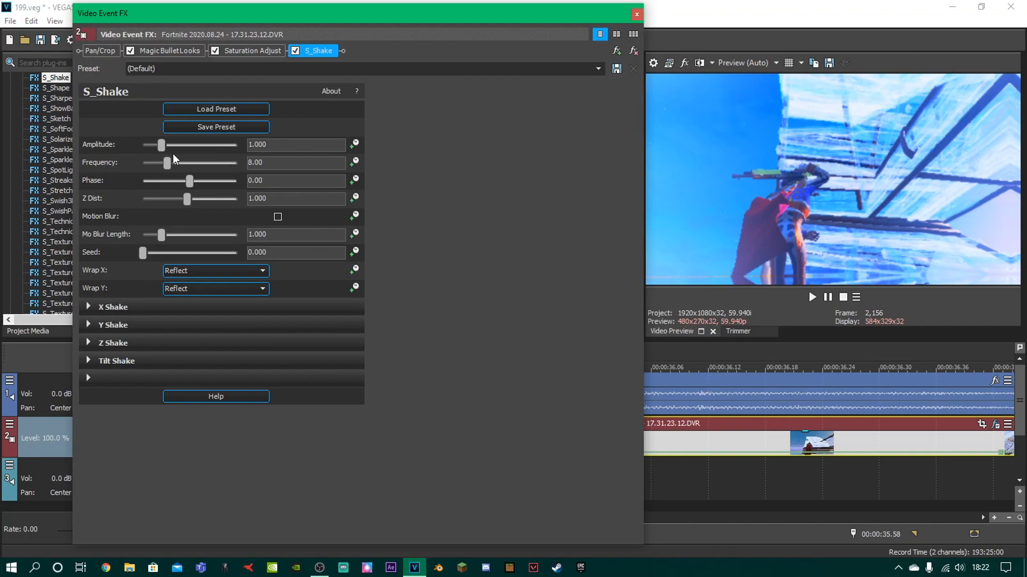
left_click_drag(162, 145, 150, 166)
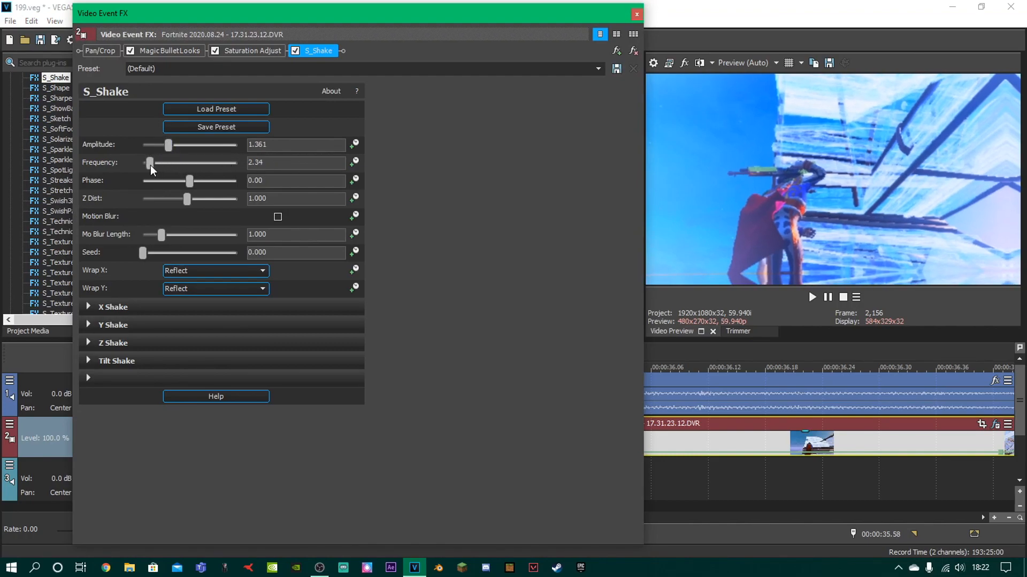
left_click(355, 143)
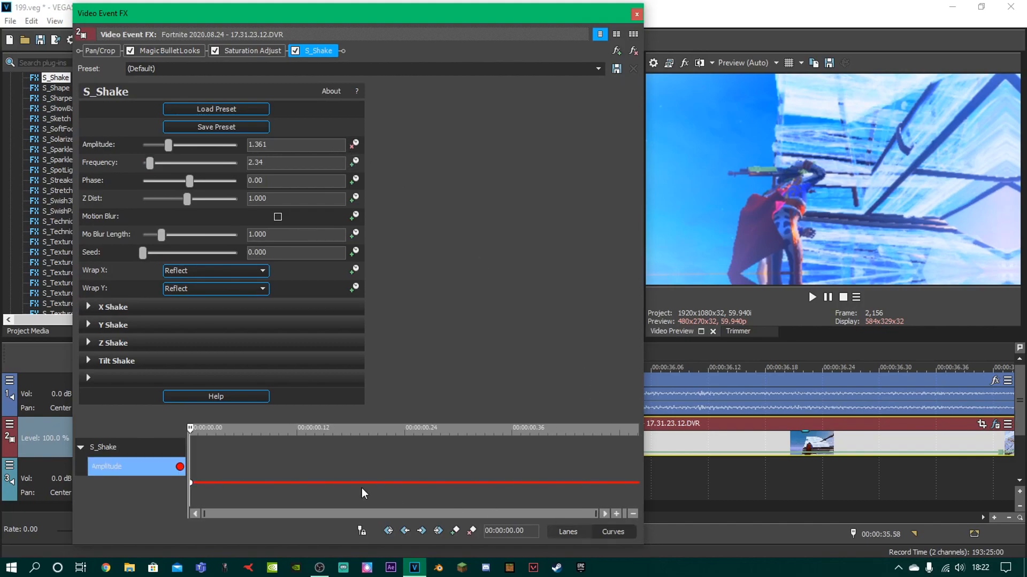
left_click_drag(264, 465, 357, 461)
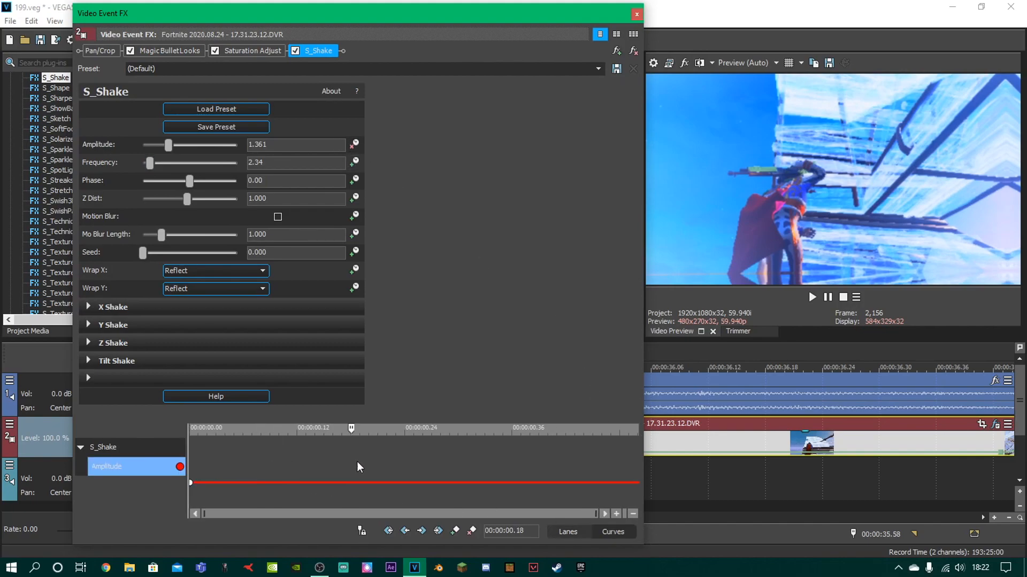
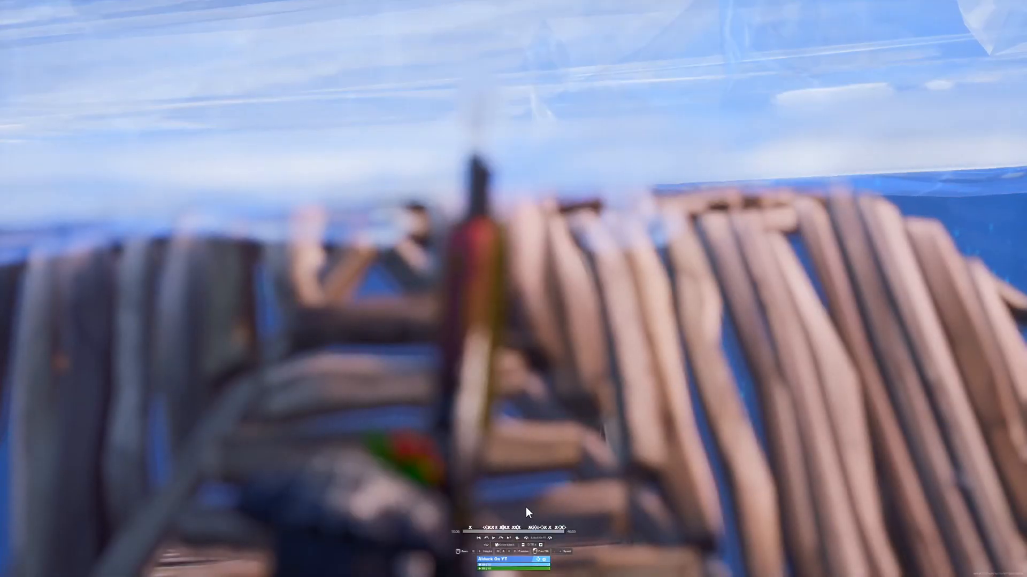
In the Fortnite replay, adjust the camera options and move the camera to frame the caped character on the wooden ramp
scroll(528, 458, "down", 4)
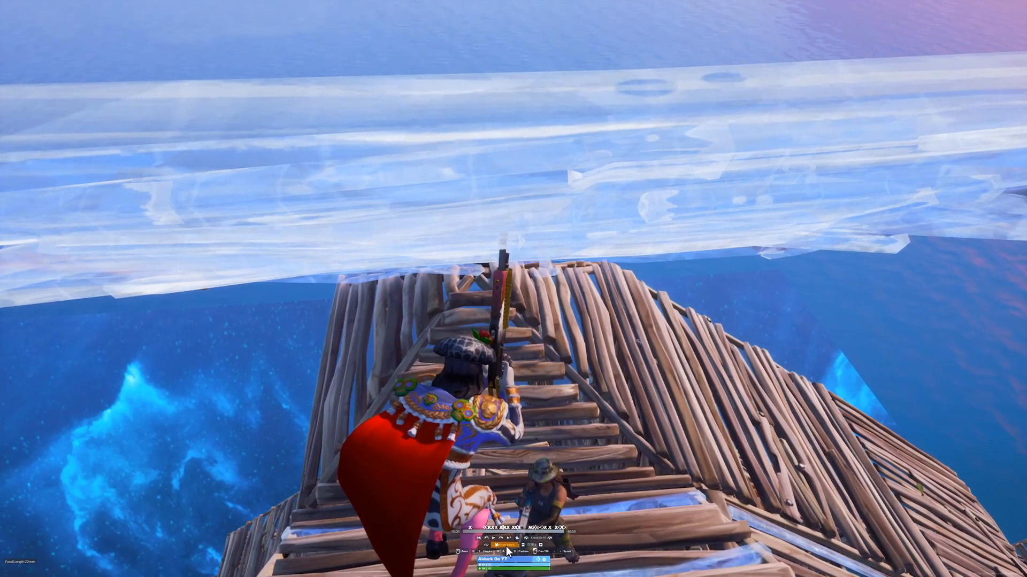
left_click(506, 547)
left_click(507, 540)
left_click(512, 541)
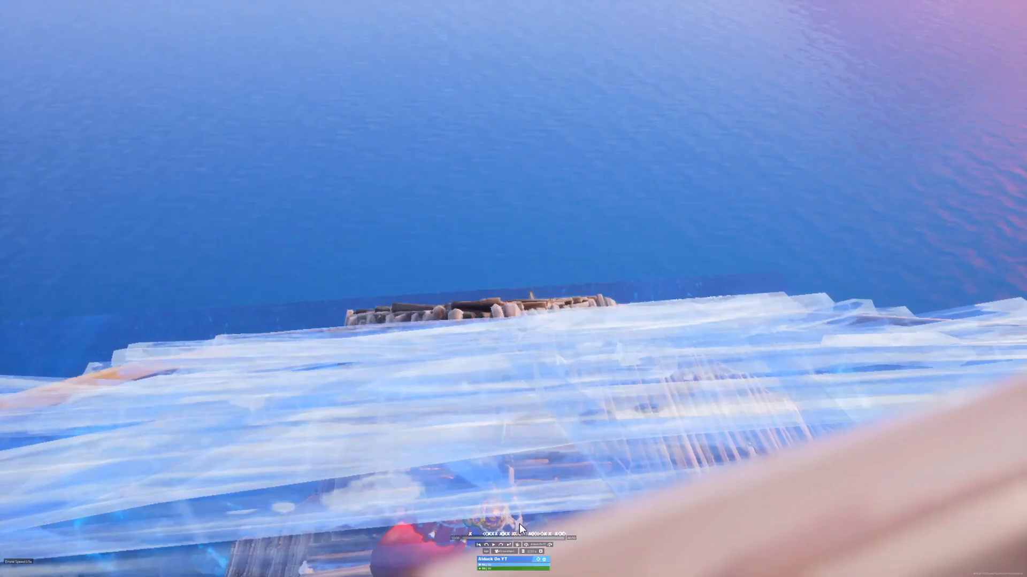
key("q")
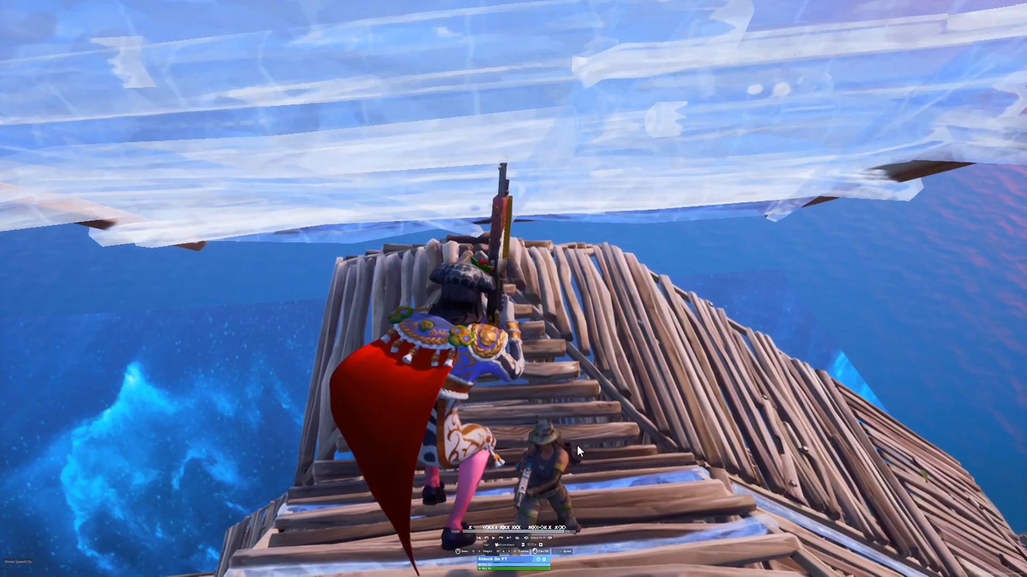
key("comma")
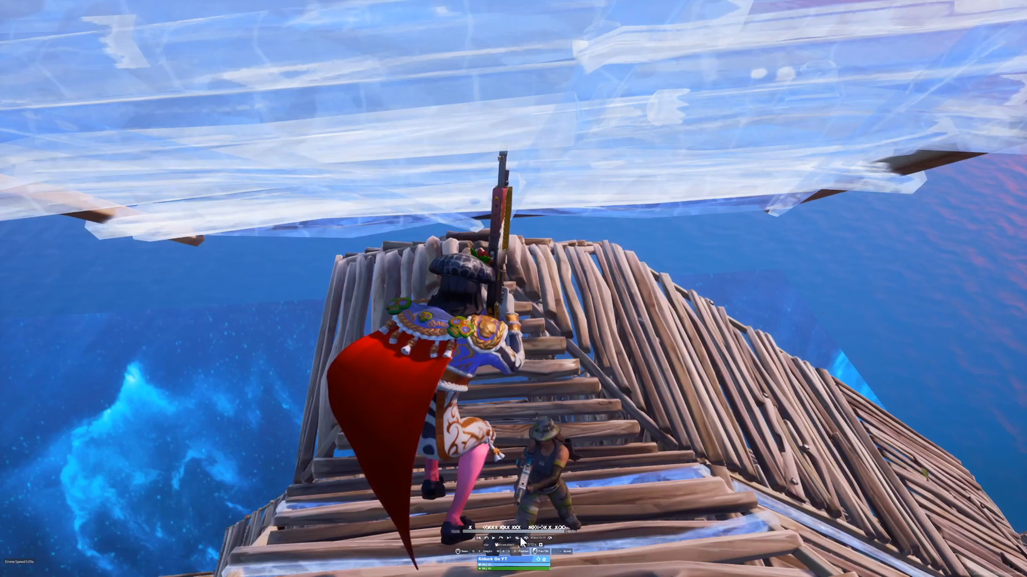
left_click(512, 546)
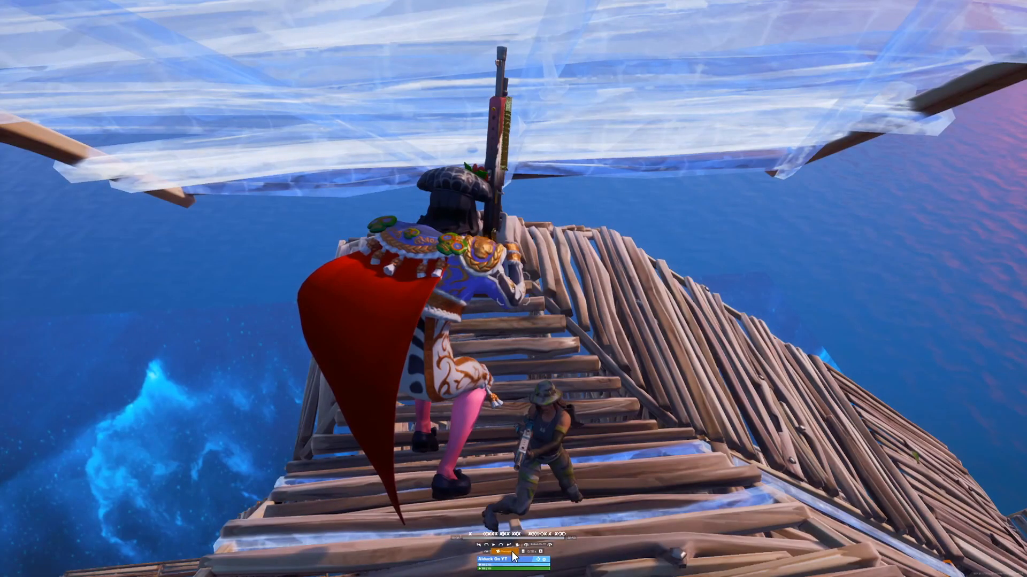
left_click(512, 540)
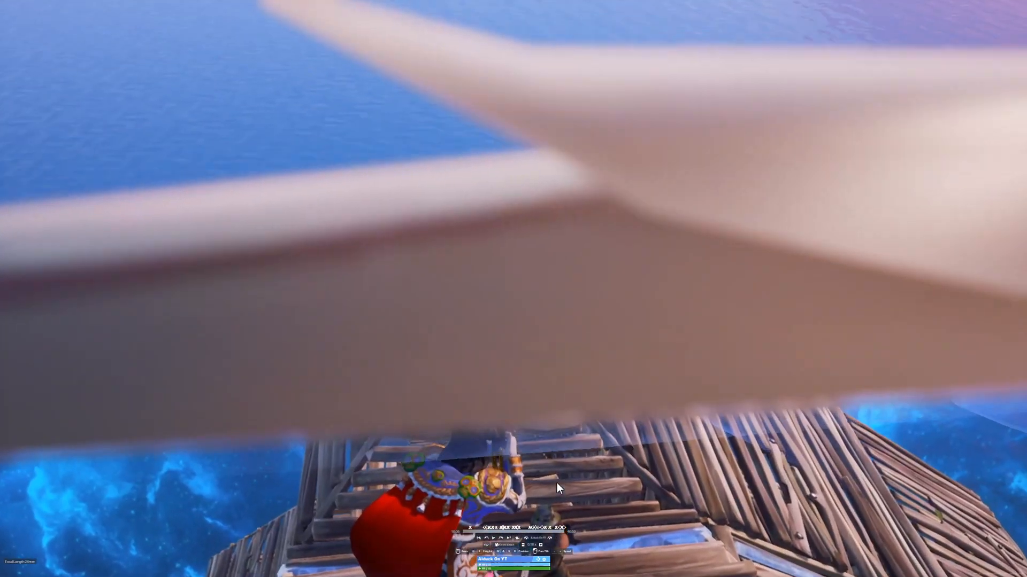
key("w")
left_click_drag(556, 483, 557, 526)
scroll(556, 482, "up", 3)
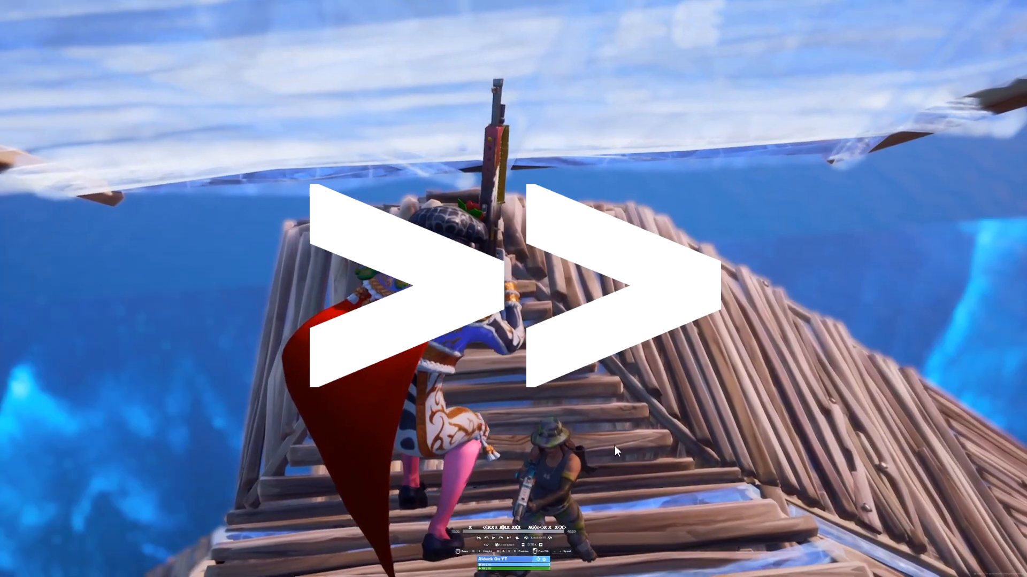
Hide the Fortnite replay controls and save a recording of the cinematic playback
key("super")
left_click(609, 567)
key("h")
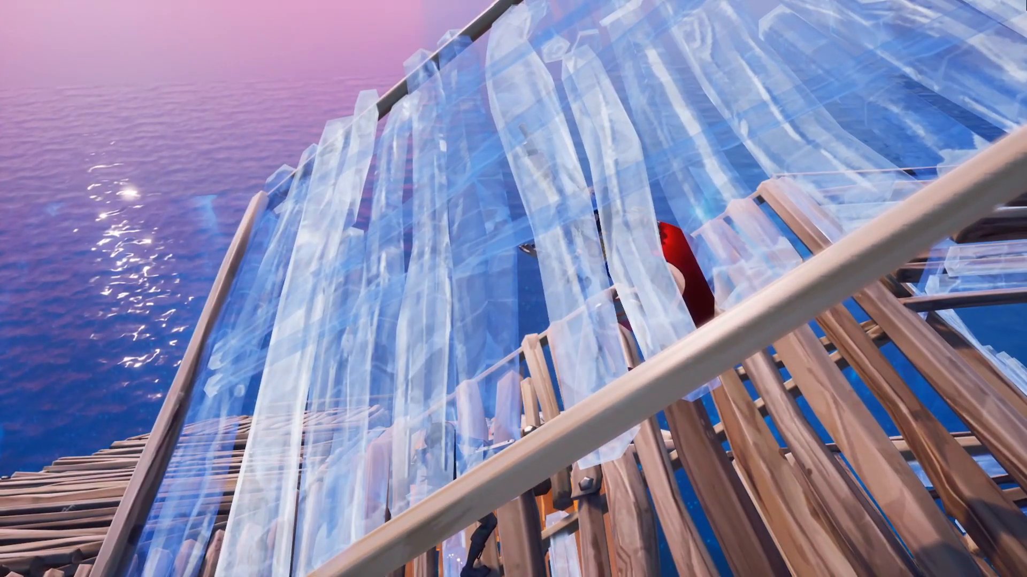
key("alt+F10")
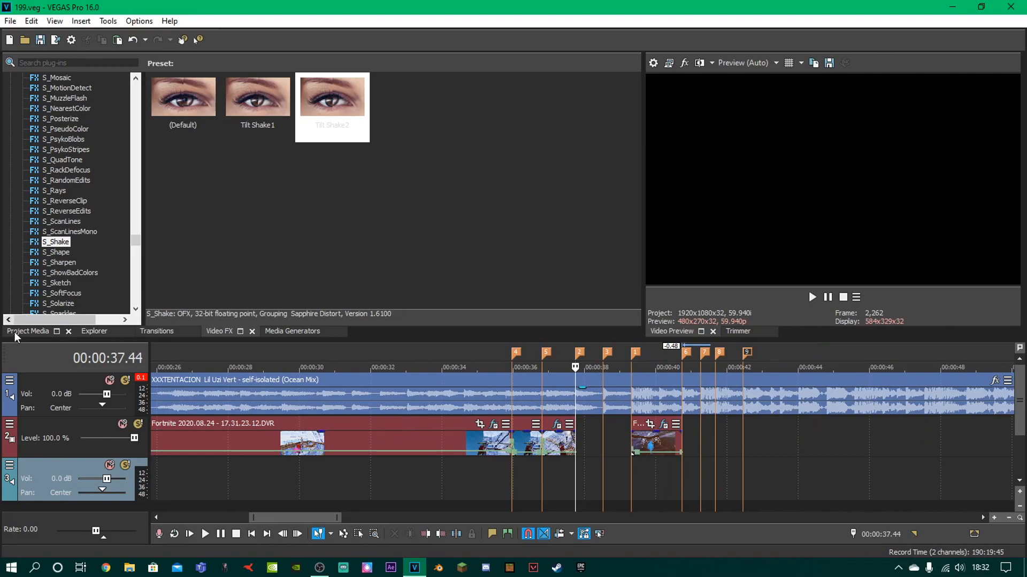
Switch to VEGAS Pro and import the recording Fortnite 2020.08.24 - 18.31.55.18.DVR from the Fortnite folder in Videos
left_click(15, 332)
left_click(53, 62)
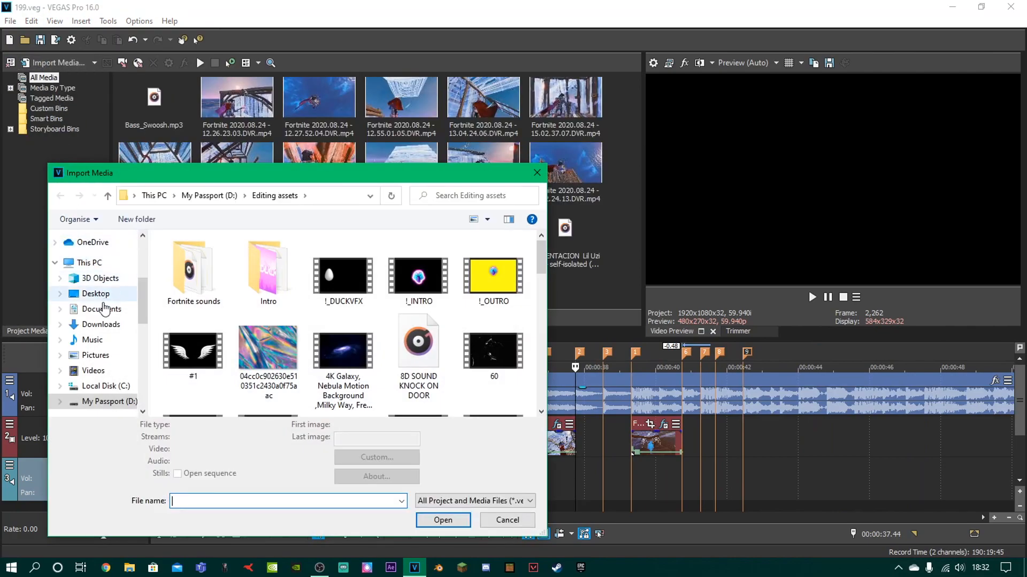
left_click(93, 371)
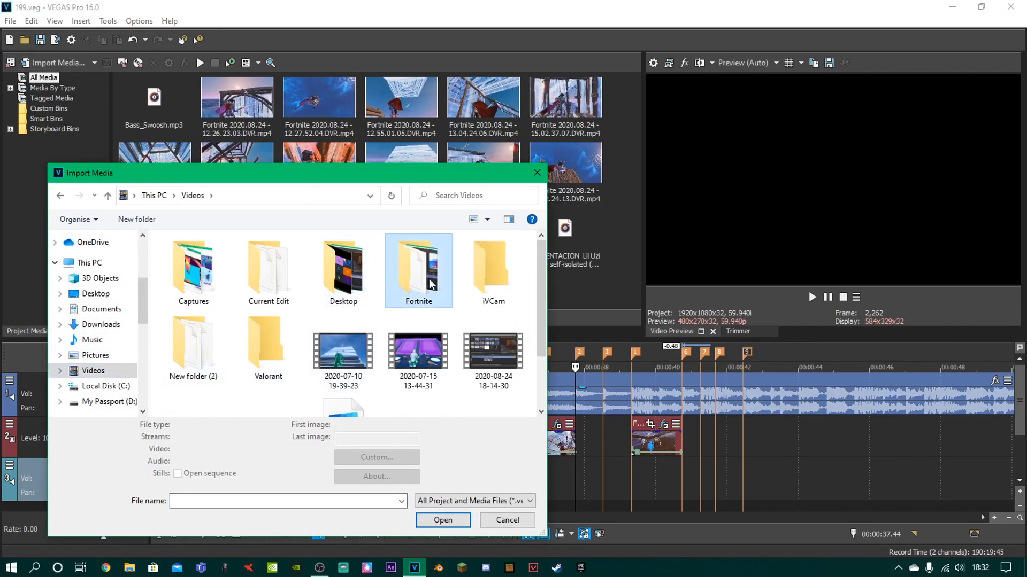
double_click(419, 270)
scroll(422, 393, "down", 5)
double_click(422, 393)
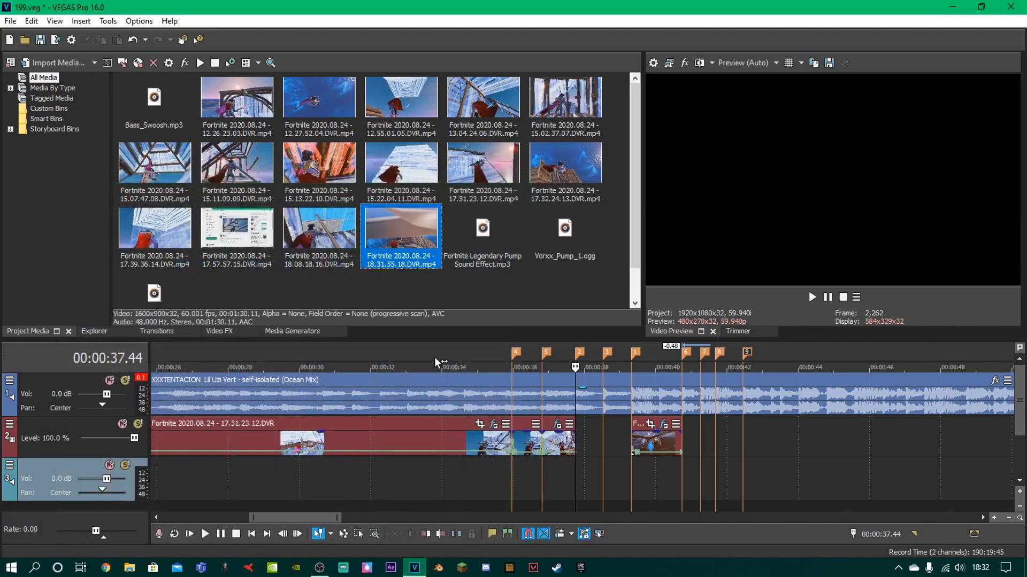
Place the imported recording on the video track after the last clip, ungroup it and delete its audio
left_click_drag(409, 258, 730, 450)
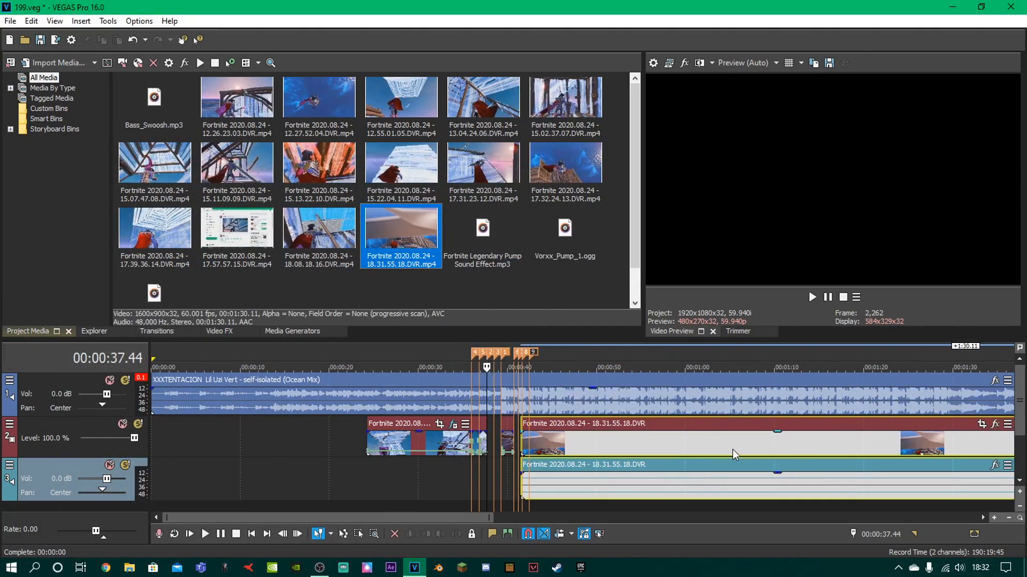
scroll(783, 440, "down", 8)
left_click(538, 442)
key("u")
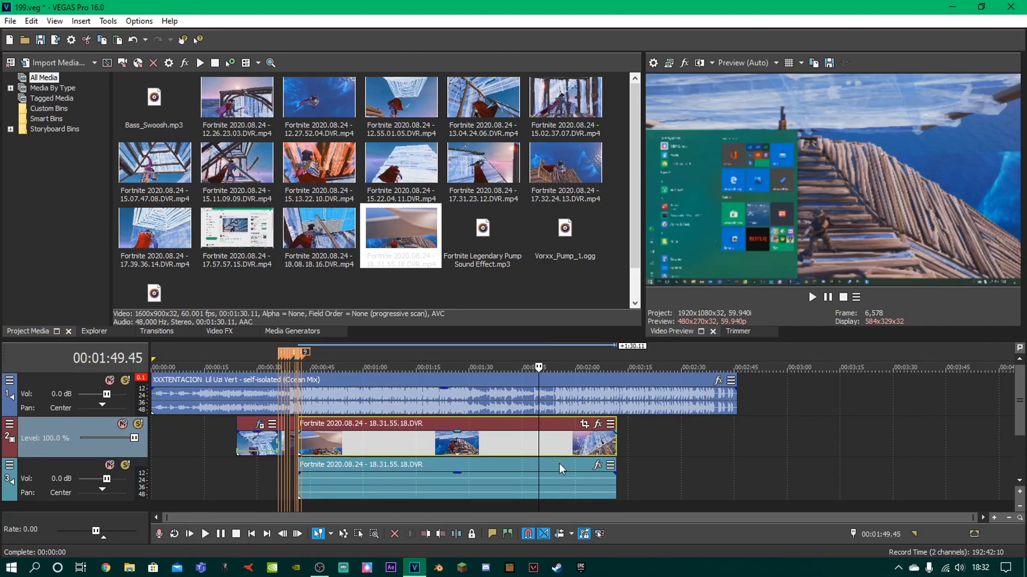
left_click(570, 471)
key("Delete")
Play the end of the new recording to find the cinematic shot, split there and delete the footage before it
left_click(581, 440)
key("space")
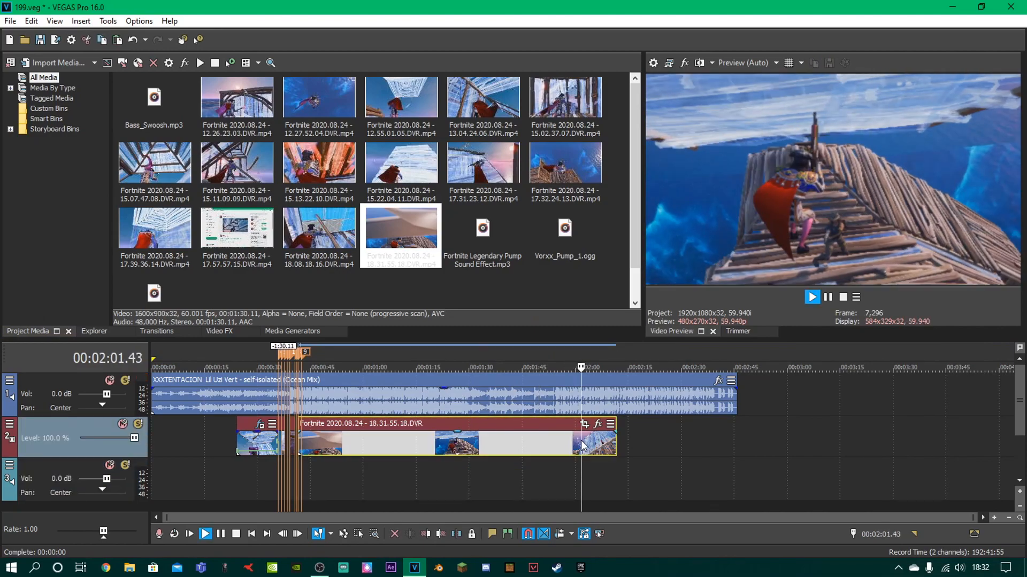
left_click(578, 442)
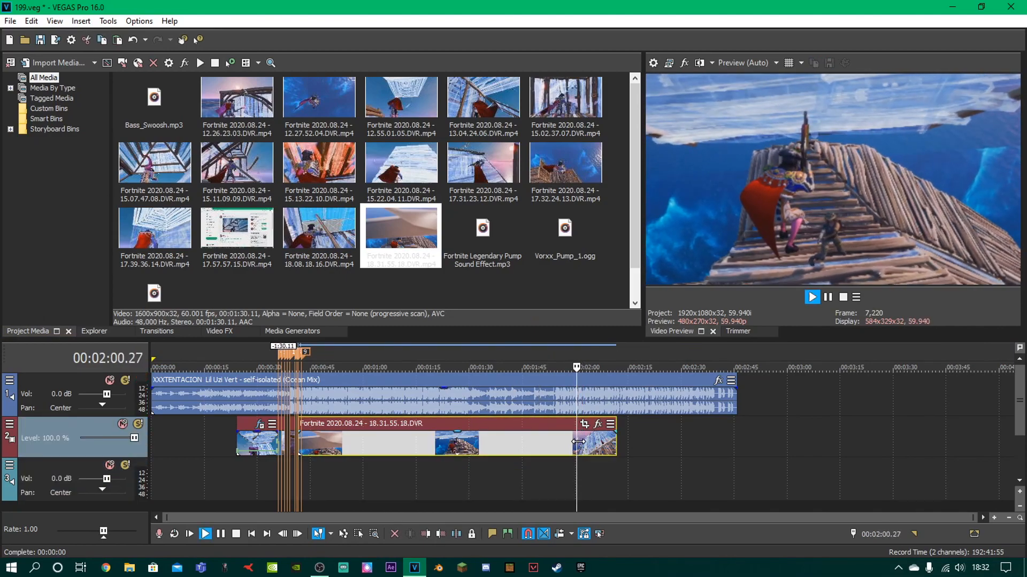
left_click(584, 442)
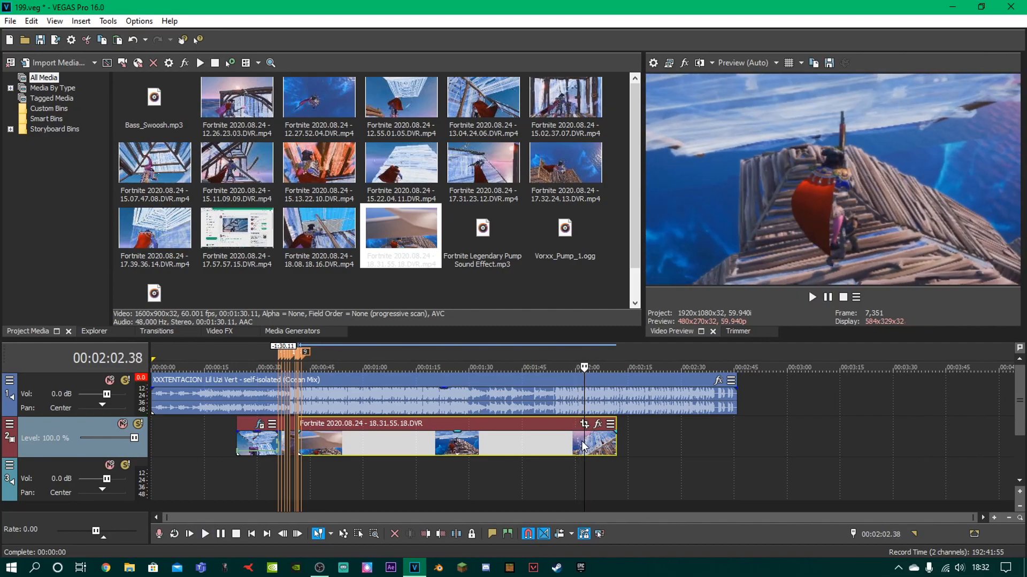
key("space")
left_click(576, 450)
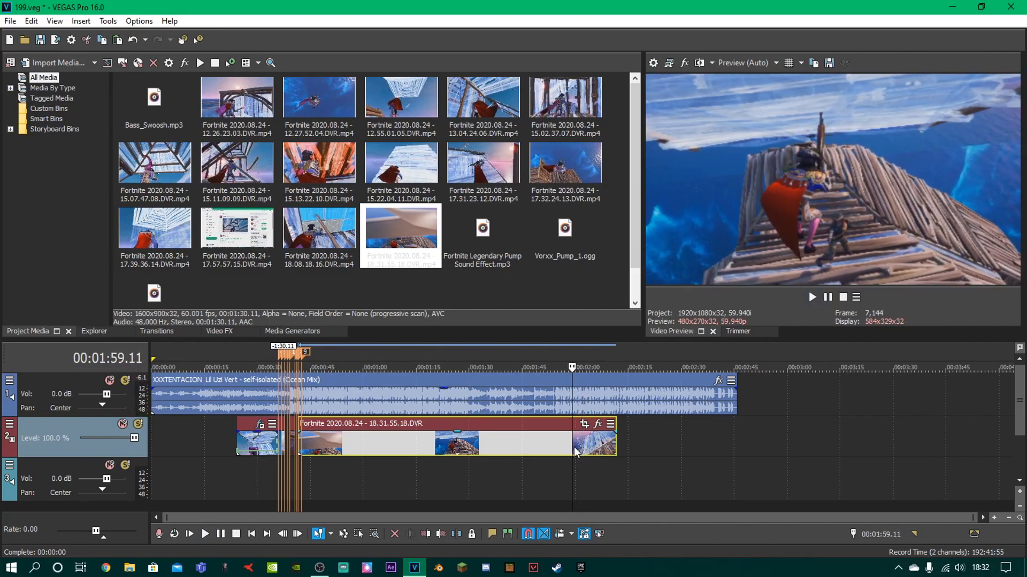
left_click(579, 447)
key("space")
key("s")
key("Delete")
Move the remaining cinematic clip earlier on the timeline to about 00:00:47 and save the project
left_click_drag(586, 445, 326, 439)
left_click(316, 444)
scroll(316, 443, "up", 4)
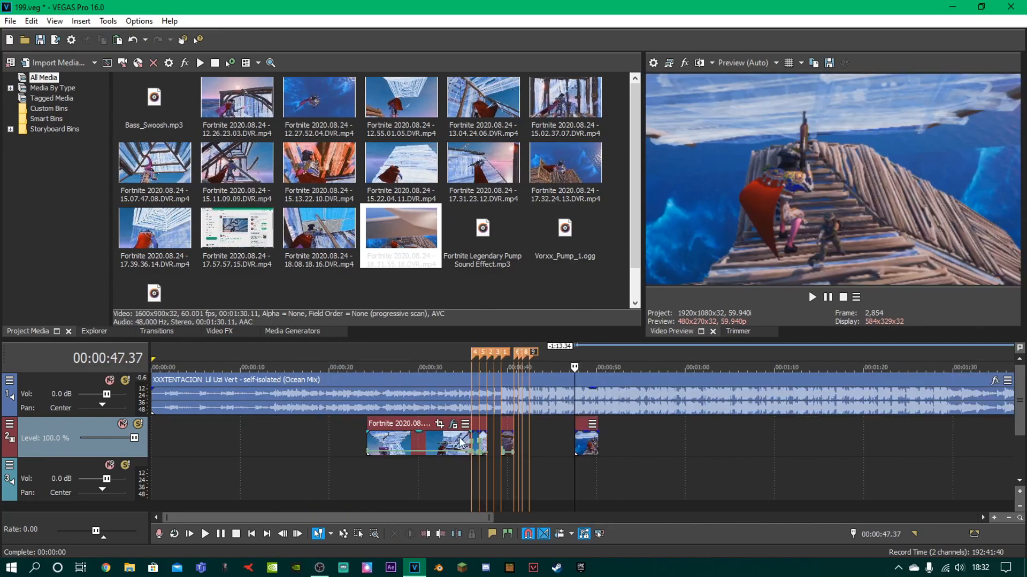
key("ctrl+s")
Move the cinematic clip to marker 2, cut off its part after marker 3, and save the project
mouse_move(621, 443)
left_mouse_down()
mouse_move(758, 443)
mouse_move(546, 442)
mouse_move(813, 442)
mouse_move(416, 436)
left_mouse_up()
left_click(409, 441)
key("s")
key("Delete")
left_click(403, 464)
scroll(475, 458, "up", 2)
key("ctrl+s")
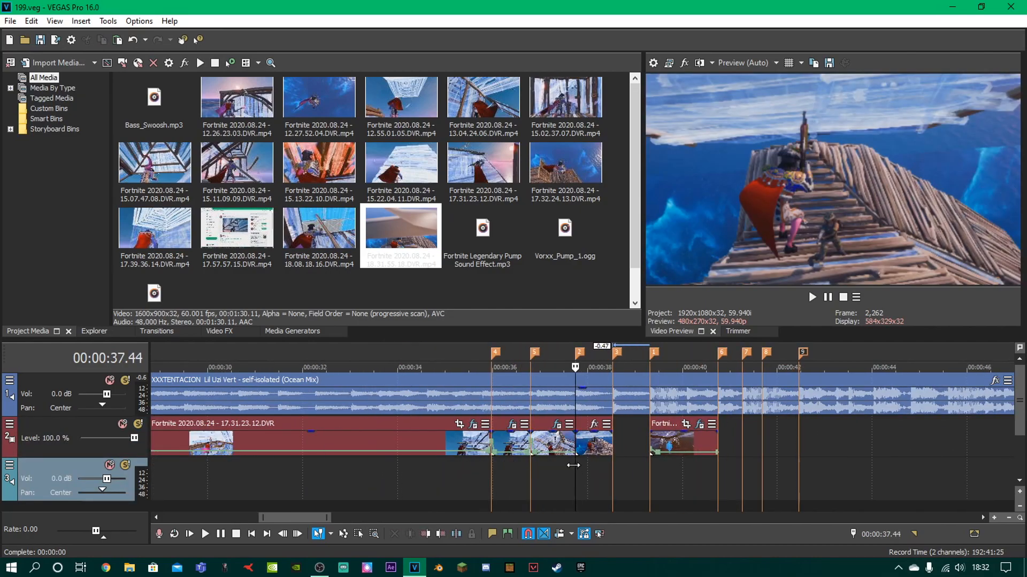
Insert a velocity envelope on the cinematic clip between markers 2 and 3 and save the project
scroll(599, 459, "up", 3)
right_click(598, 438)
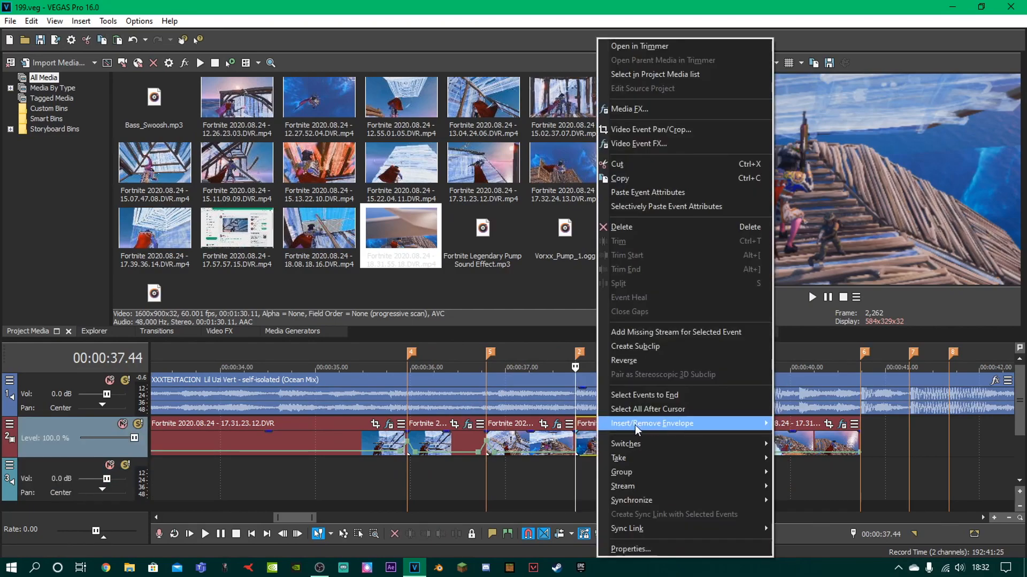
mouse_move(686, 422)
left_click(822, 436)
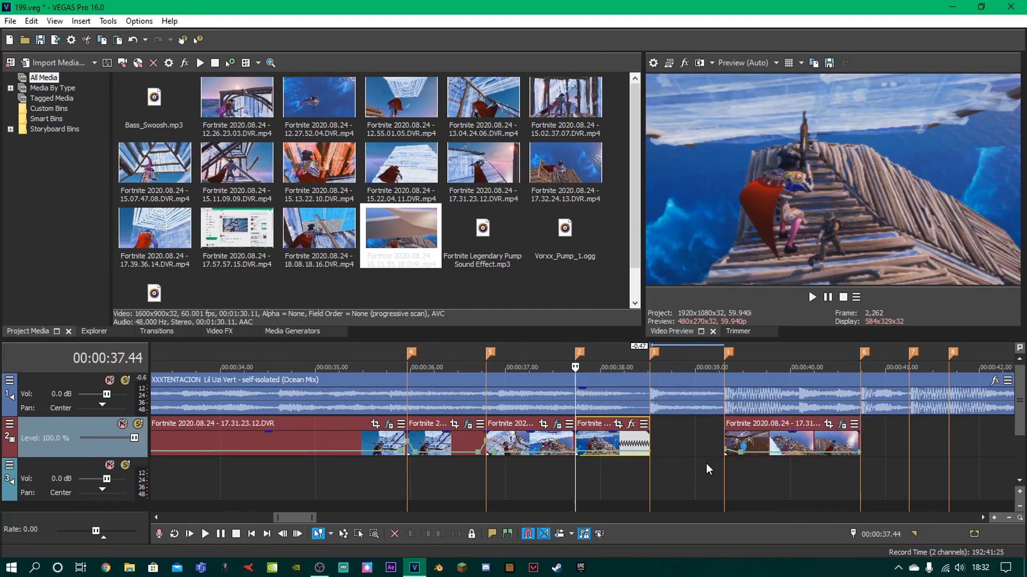
scroll(706, 464, "up", 2)
key("ctrl+s")
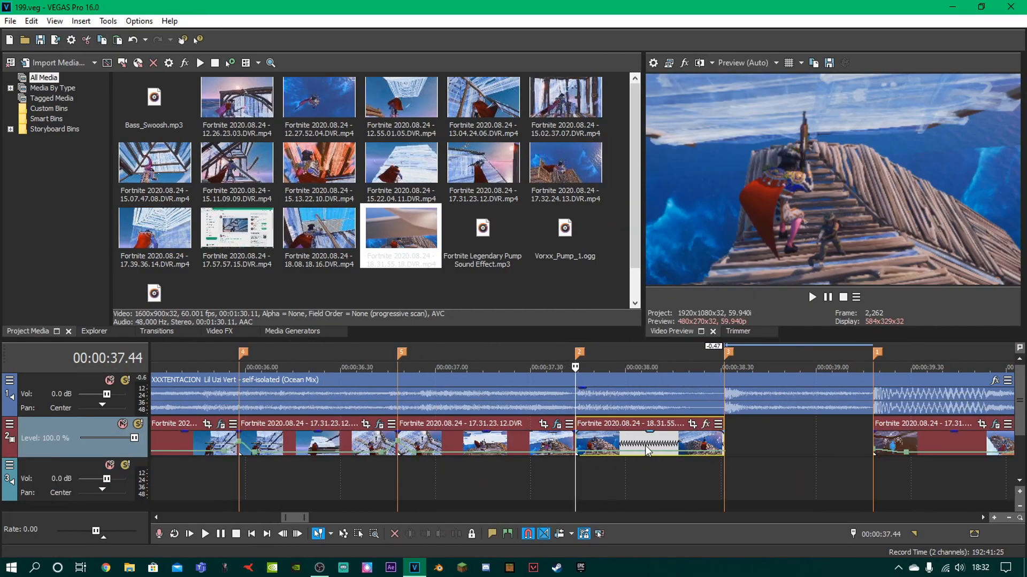
Shape the cinematic clip's velocity envelope with a slow middle point and faster start, change the curve's fade type, and save the project
left_click(652, 457)
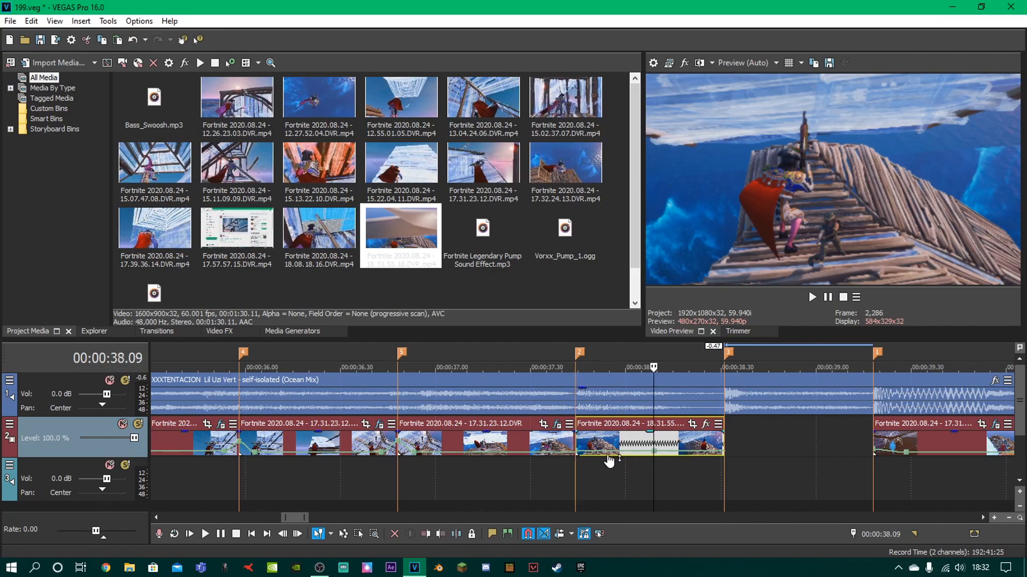
left_click_drag(577, 454, 578, 436)
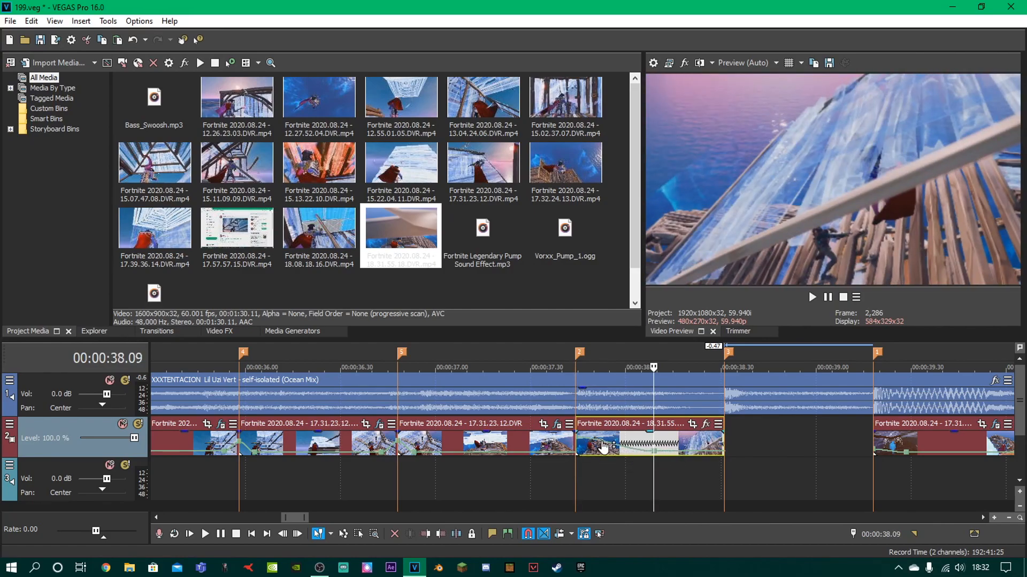
right_click(603, 439)
left_click(643, 339)
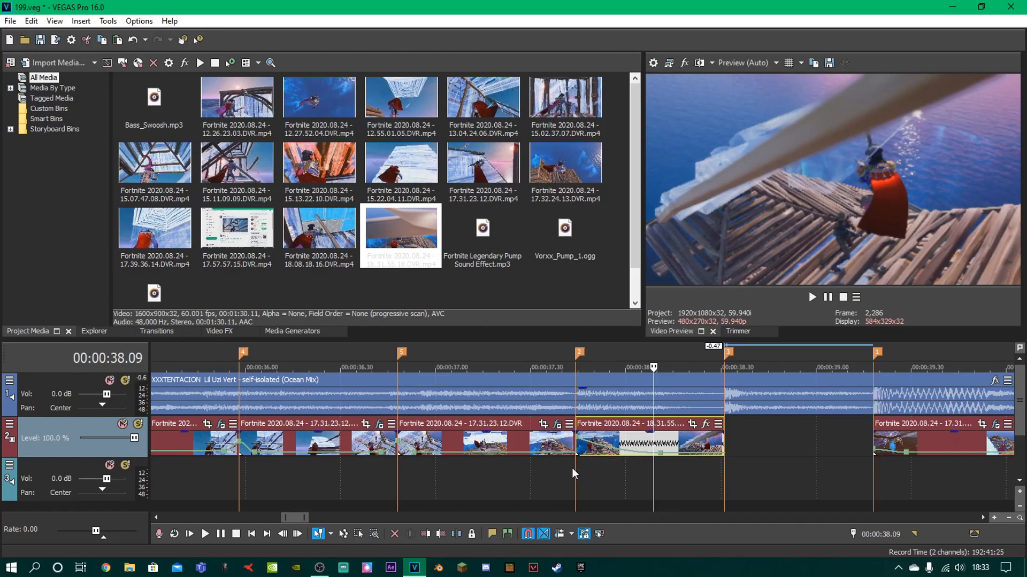
key("ctrl+s")
Play the cinematic clip twice from marker 2 to check its velocity ramp, and save the project
left_click(571, 477)
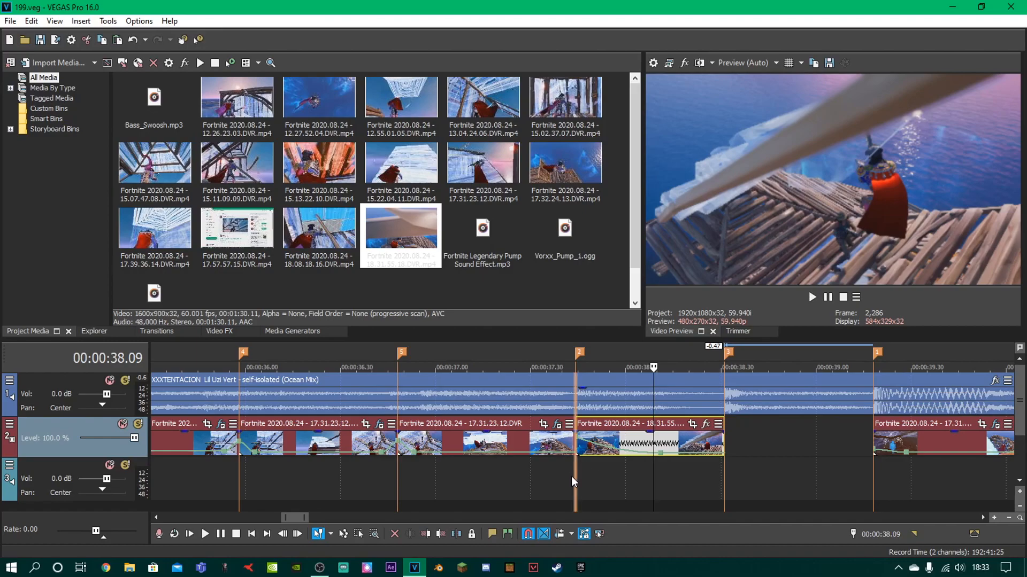
key("space")
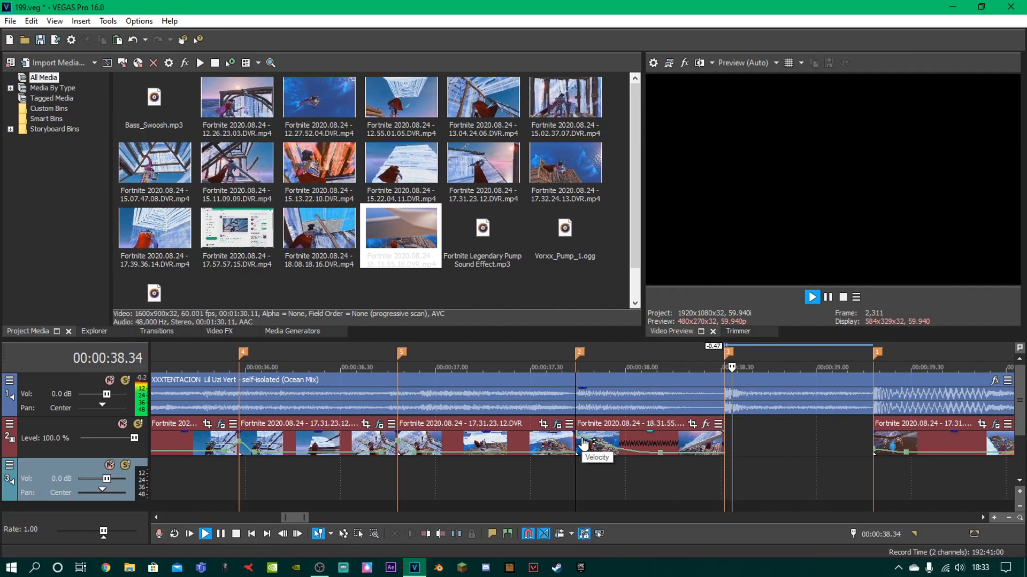
key("space")
key("space")
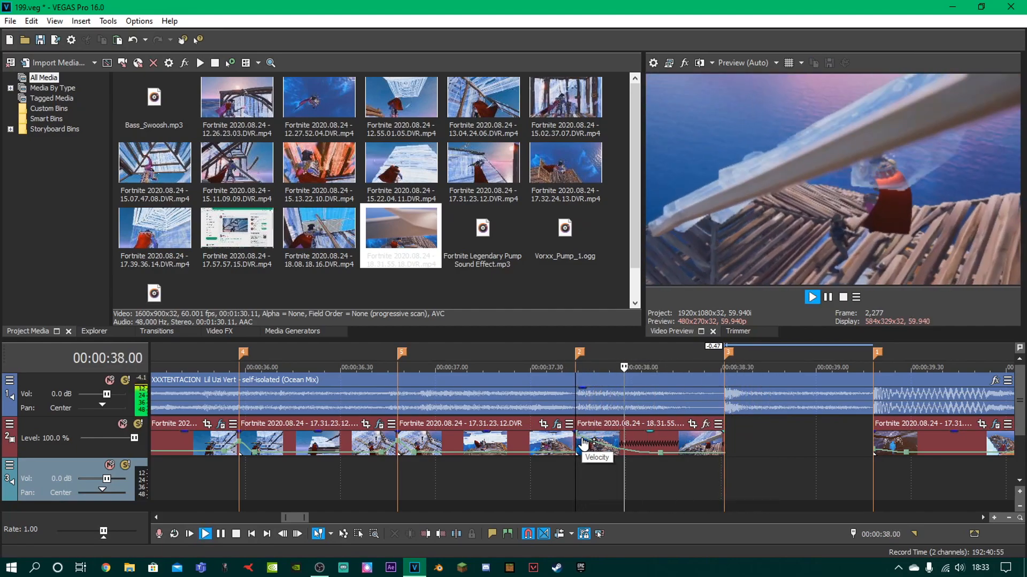
key("space")
key("ctrl+s")
Paste another clip directly after the cinematic clip, starting at marker 3
left_click(637, 441)
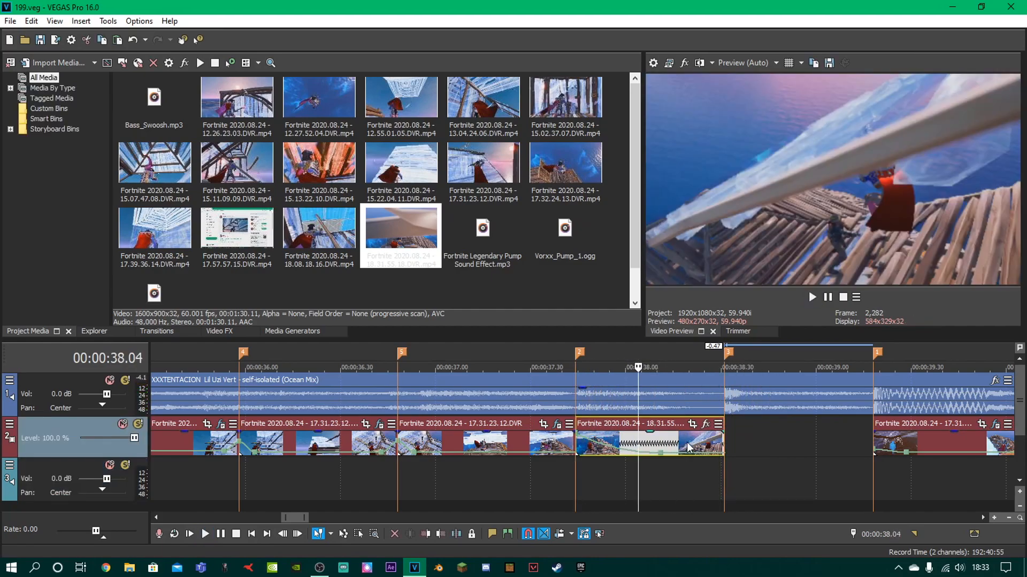
left_click(722, 442)
key("ctrl+v")
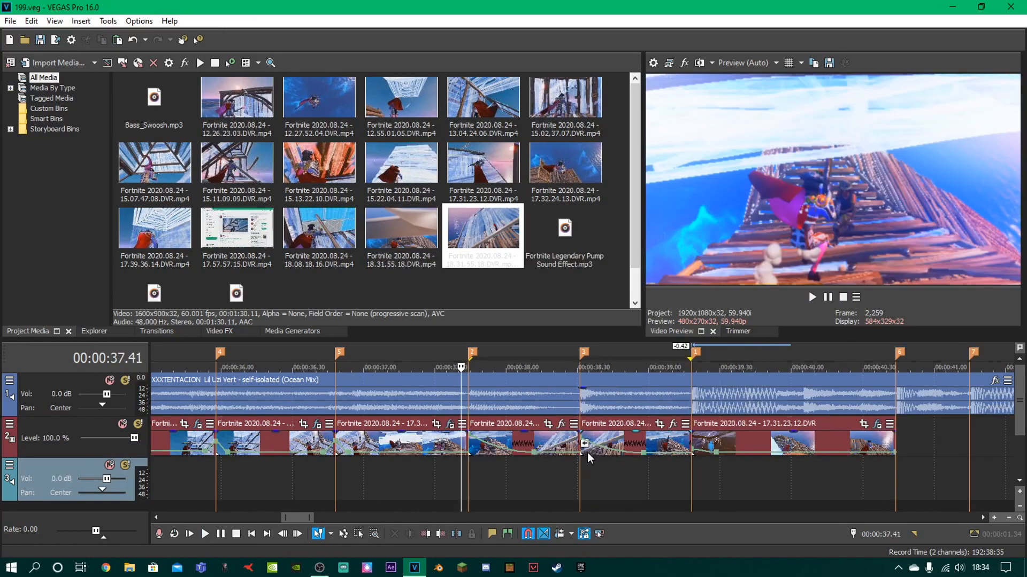
Delete the clip between marker 3 and marker 1 and save the project
left_click(586, 452)
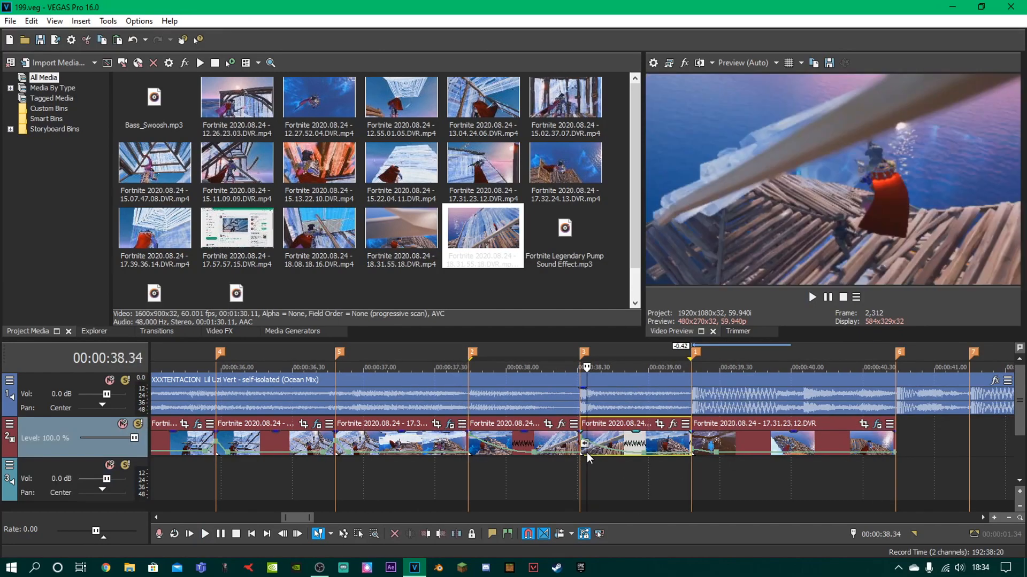
left_click(583, 457)
key("Delete")
key("ctrl+s")
scroll(586, 456, "down", 5)
left_click(536, 464)
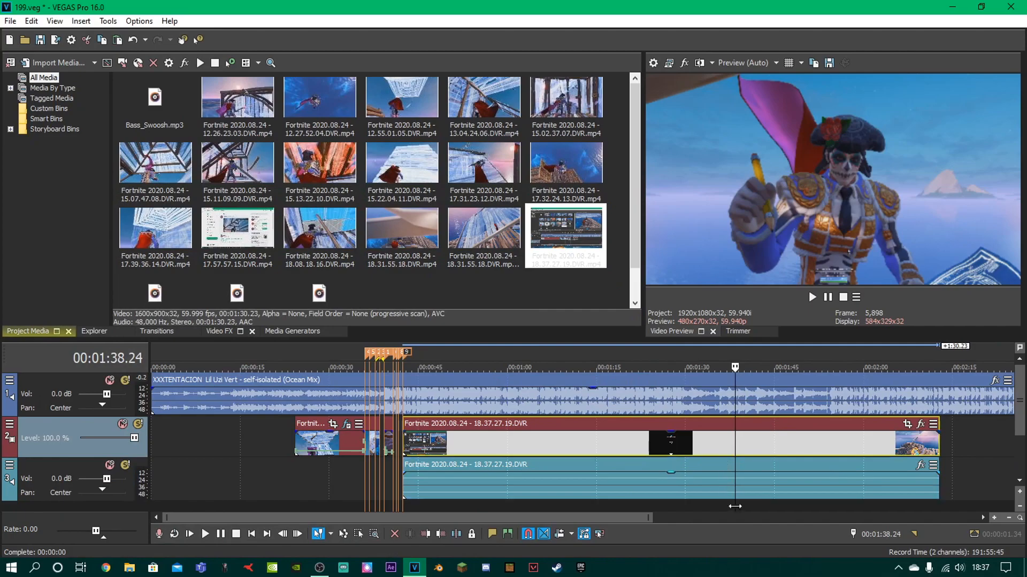
Delete the new 18.37.27.19 recording's audio and remove its video footage before about 00:02:09 by splitting there
left_click(843, 477)
key("Delete")
left_click(895, 446)
key("space")
left_click(909, 448)
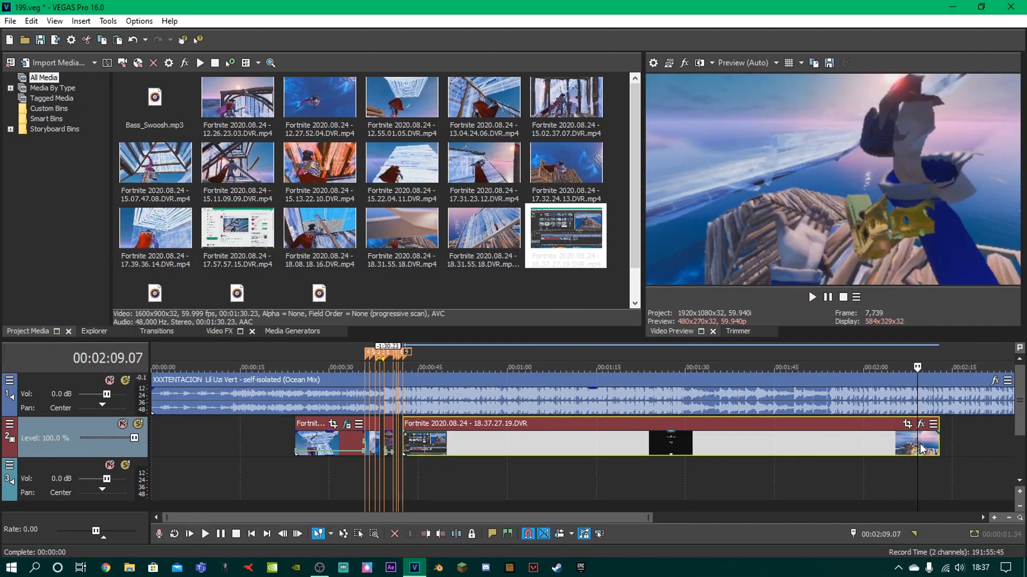
key("s")
key("space")
left_click(907, 447)
key("Delete")
Move the remaining piece of the new recording to fill the gap between markers 3 and 1, and save the project
left_click(918, 447)
left_click_drag(939, 447, 434, 446)
scroll(434, 446, "up", 5)
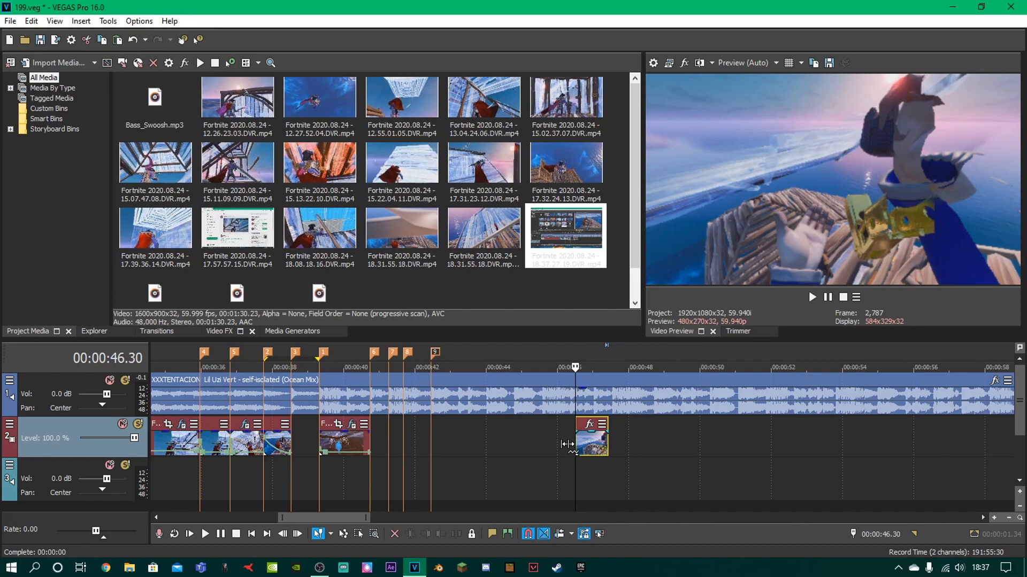
left_click_drag(519, 446, 303, 452)
key("ctrl+s")
Play the newly placed clip from marker 3 to check how it leads into the following clip
left_click(295, 452)
key("space")
scroll(305, 452, "up", 3)
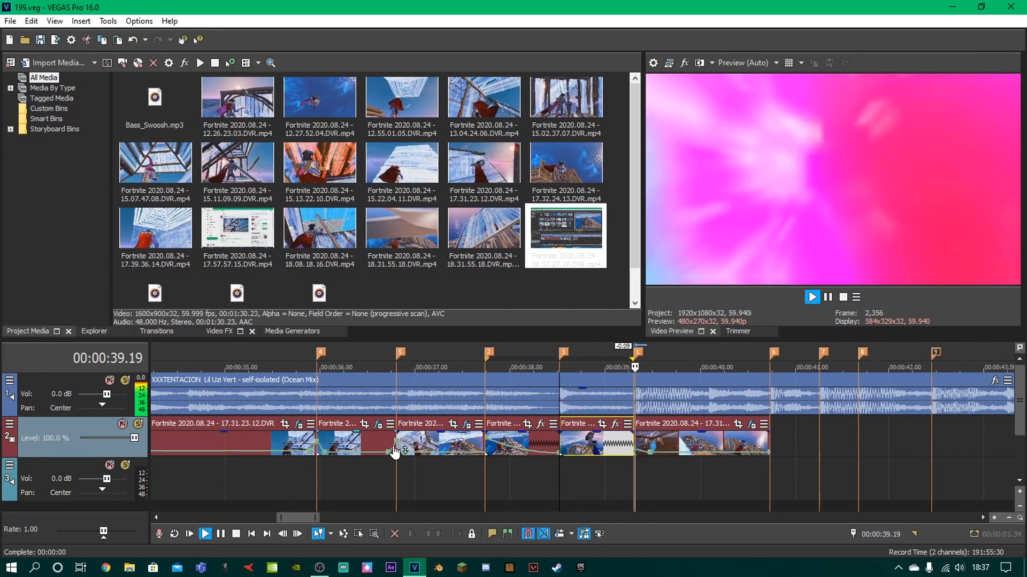
key("space")
Insert a velocity envelope on the clip between markers 3 and 1, slow it near 00:00:38.50, and change the curve's fade type
right_click(604, 441)
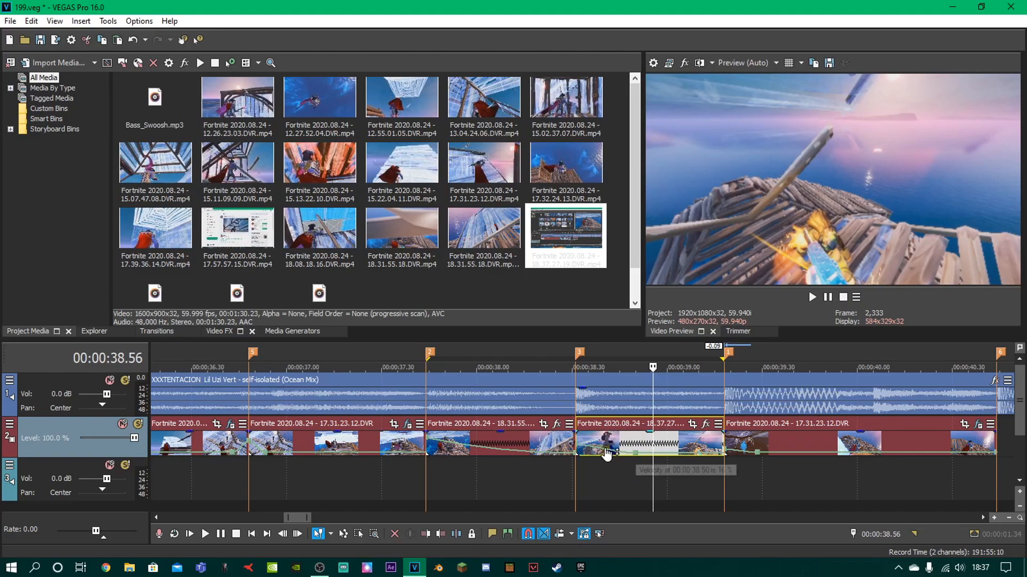
right_click(604, 445)
left_click(645, 336)
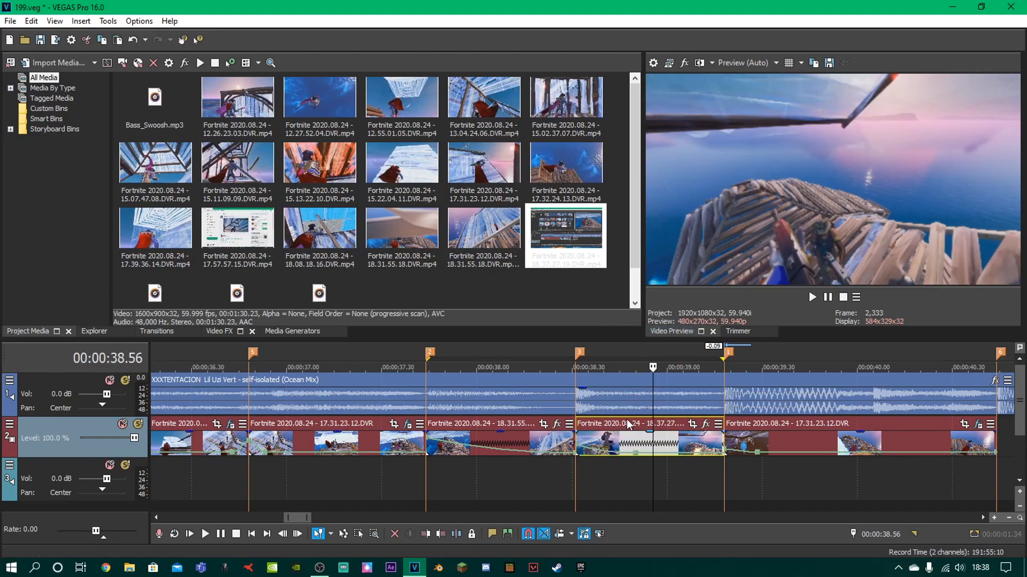
Play the clip from marker 3 repeatedly to check its velocity ramp
left_click(576, 466)
key("space")
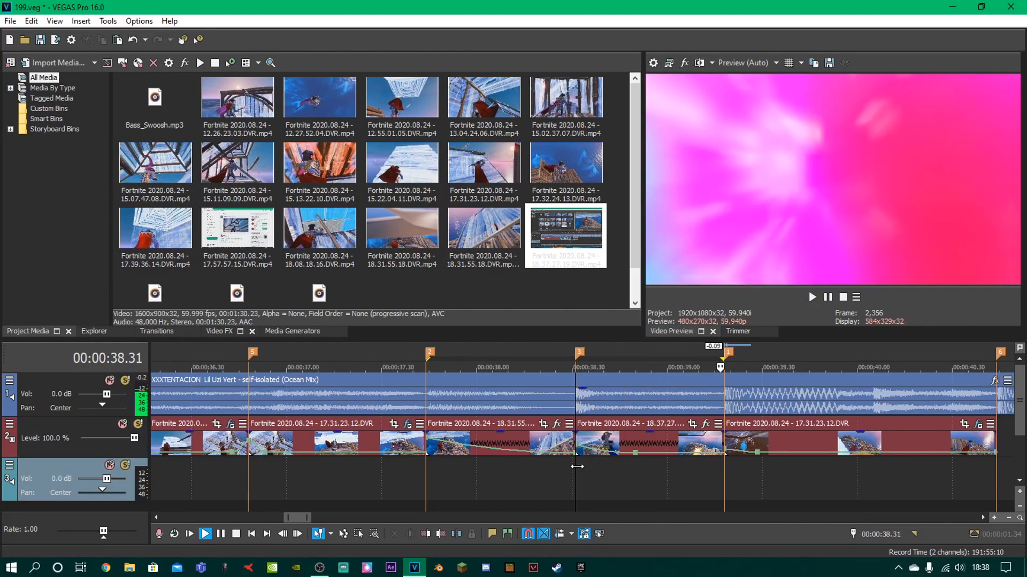
key("space")
key("space")
key("space")
Apply the Magic Bullet Looks CUSTOMHAZE preset to both cinematic clips after marker 2 and save the project
scroll(632, 460, "down", 3)
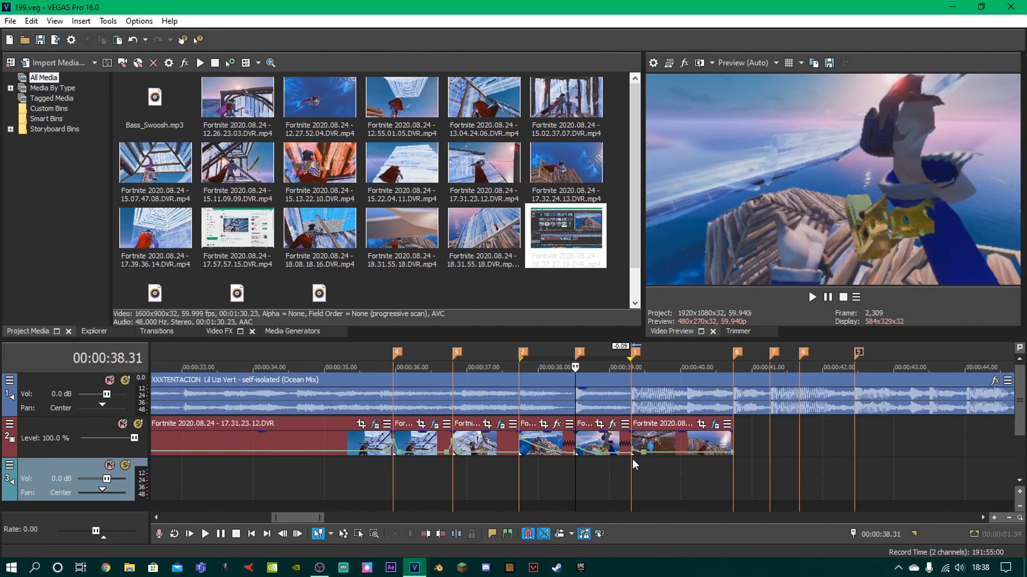
left_click(519, 473)
left_click(558, 446)
left_click(598, 441, "ctrl")
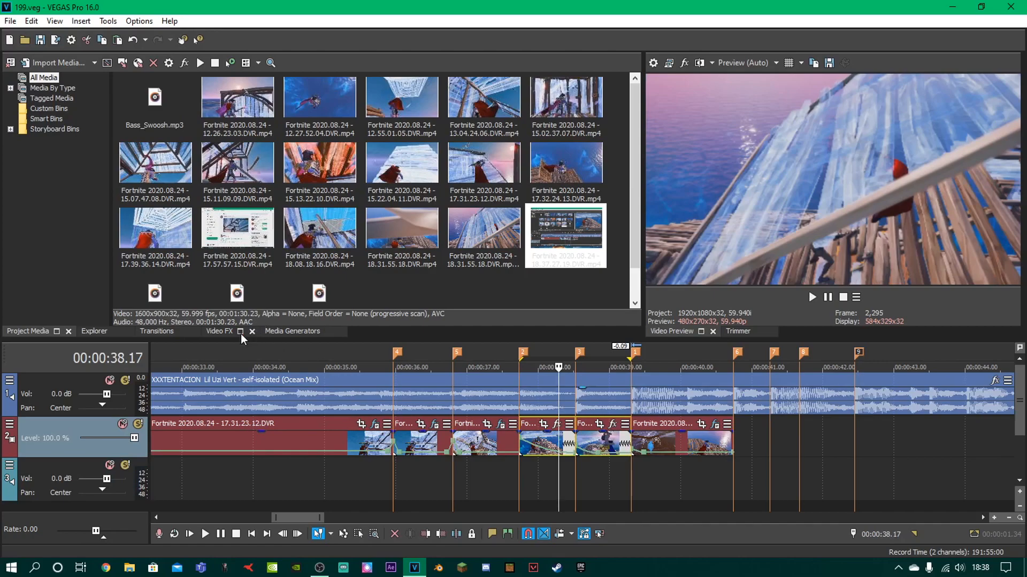
left_click(218, 334)
scroll(105, 236, "up", 3)
scroll(106, 237, "up", 15)
scroll(104, 242, "up", 15)
left_click(84, 243)
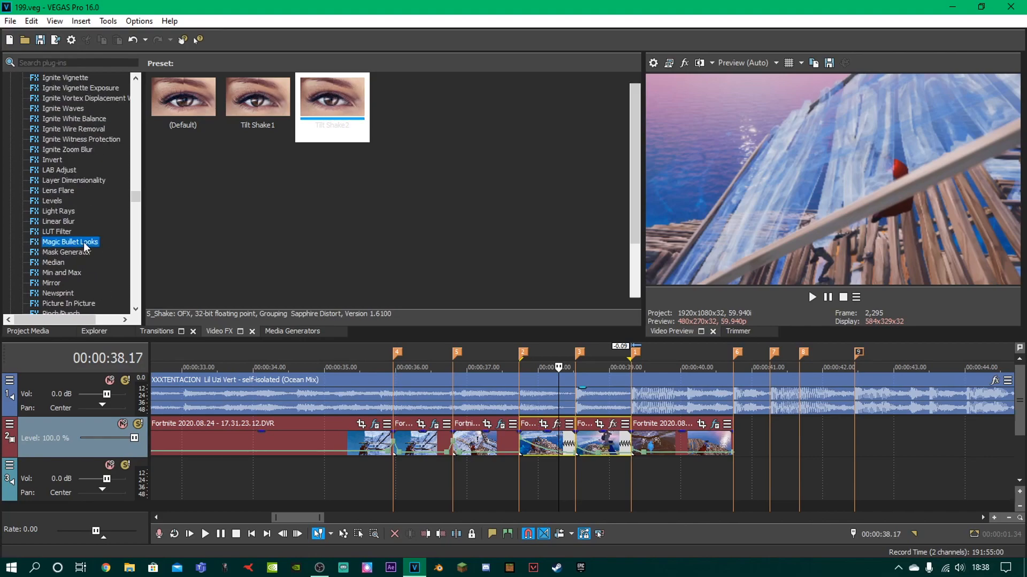
left_click_drag(285, 238, 547, 434)
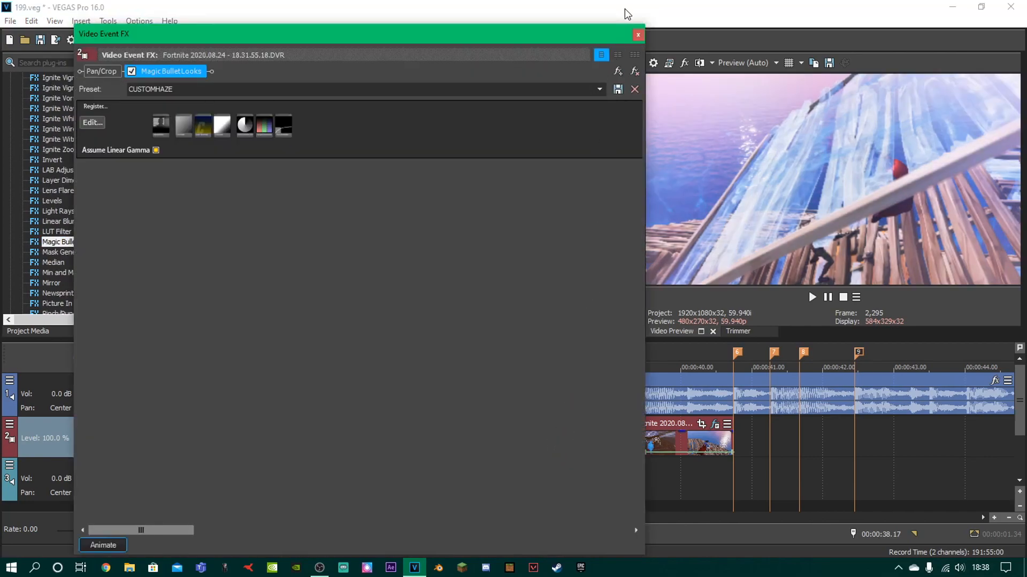
left_click(638, 35)
key("ctrl+s")
Apply the Saturation Adjust preset Saturate All to the two selected cinematic clips and save the project
left_click_drag(138, 198, 127, 272)
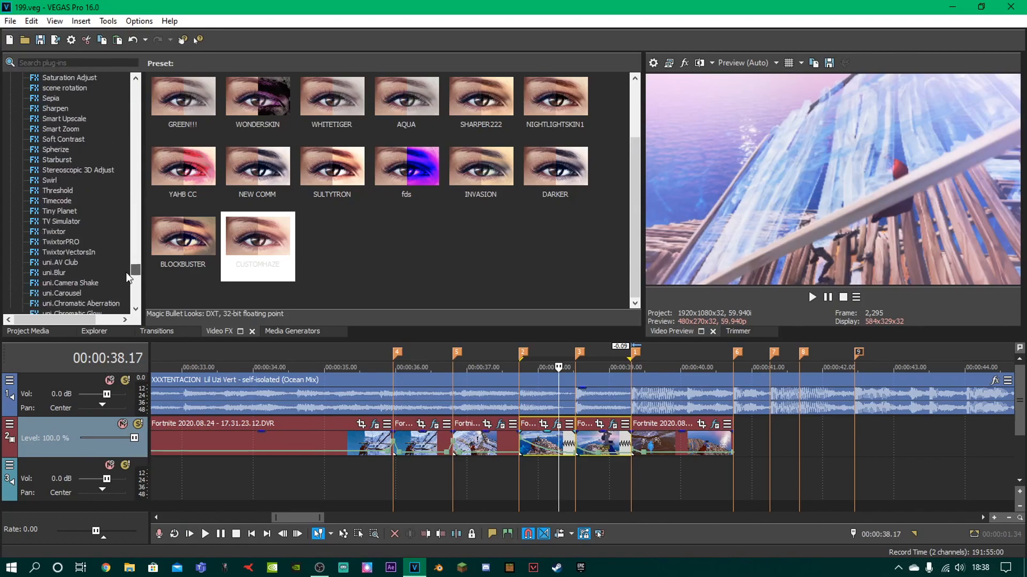
left_click(86, 78)
left_click_drag(590, 106, 621, 431)
left_click(638, 33)
key("ctrl+s")
Play across marker 2 to review the colour effects on the cinematic clips
left_click(508, 460)
key("space")
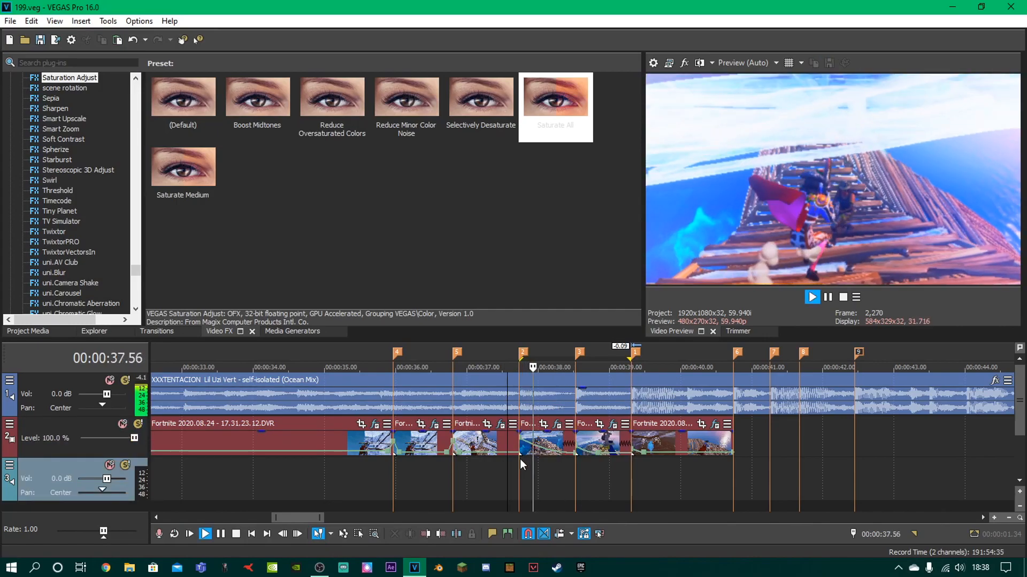
key("space")
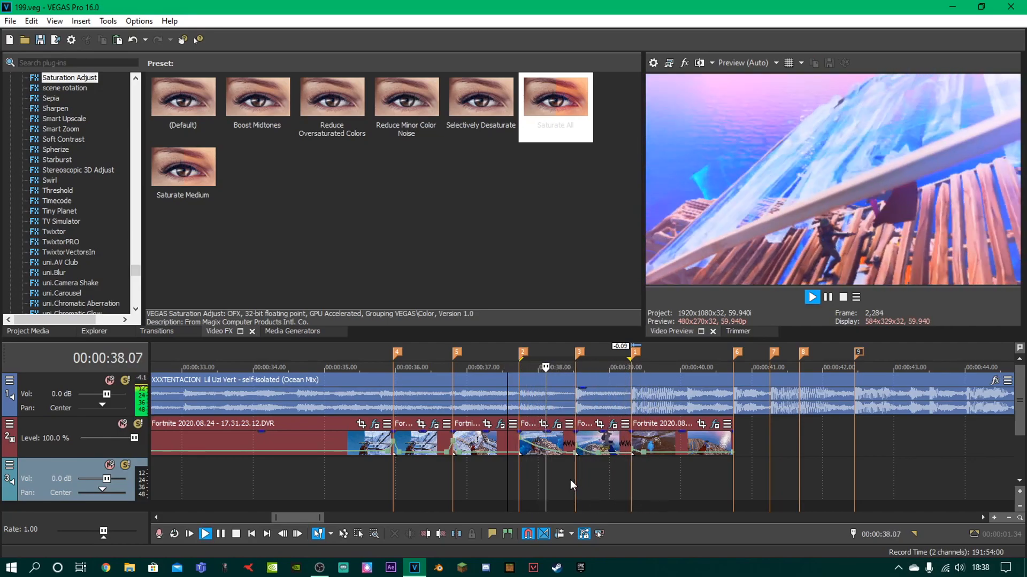
Find the S_BlurMoCurves effect and apply its default preset to the gameplay clip ending at marker 2
left_click(495, 439)
scroll(101, 227, "down", 20)
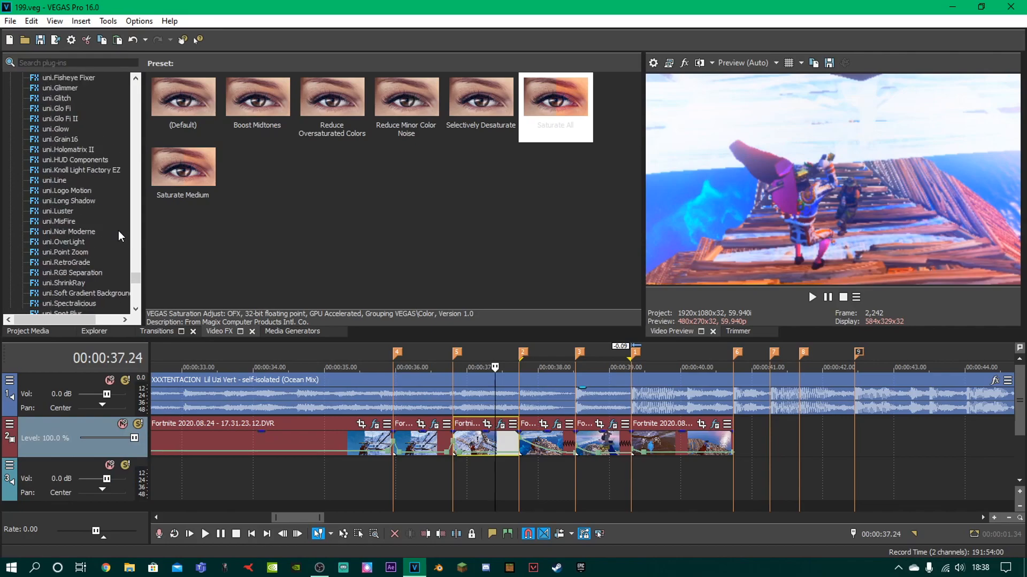
scroll(101, 226, "up", 20)
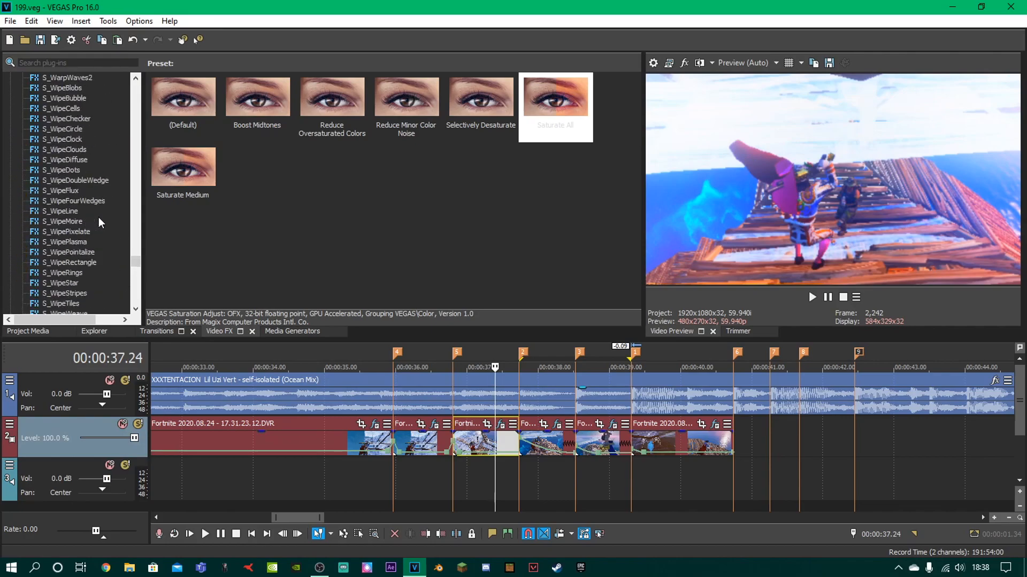
scroll(94, 220, "up", 15)
scroll(93, 236, "up", 12)
left_click(59, 252)
left_click_drag(183, 96, 559, 435)
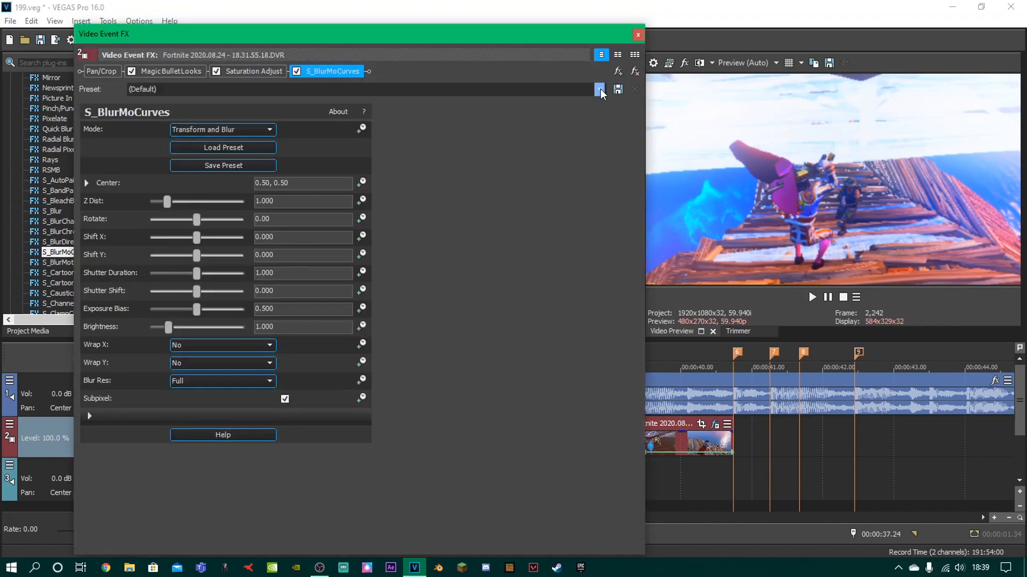
left_click(638, 36)
left_click_drag(182, 107, 500, 437)
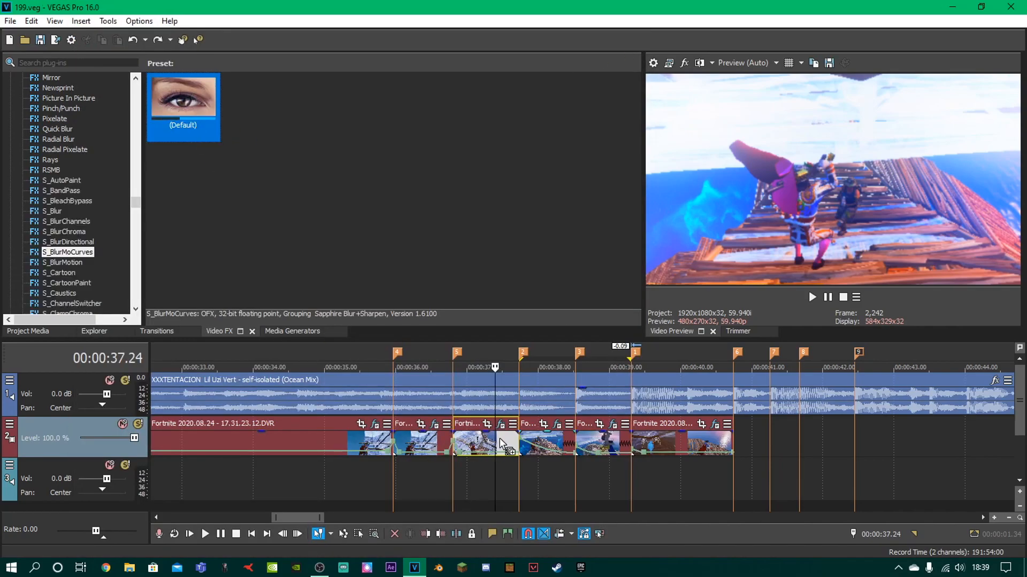
Move the effect window aside and step through the frames around marker 2 to examine the movement across the cut
left_click_drag(432, 32, 327, 160)
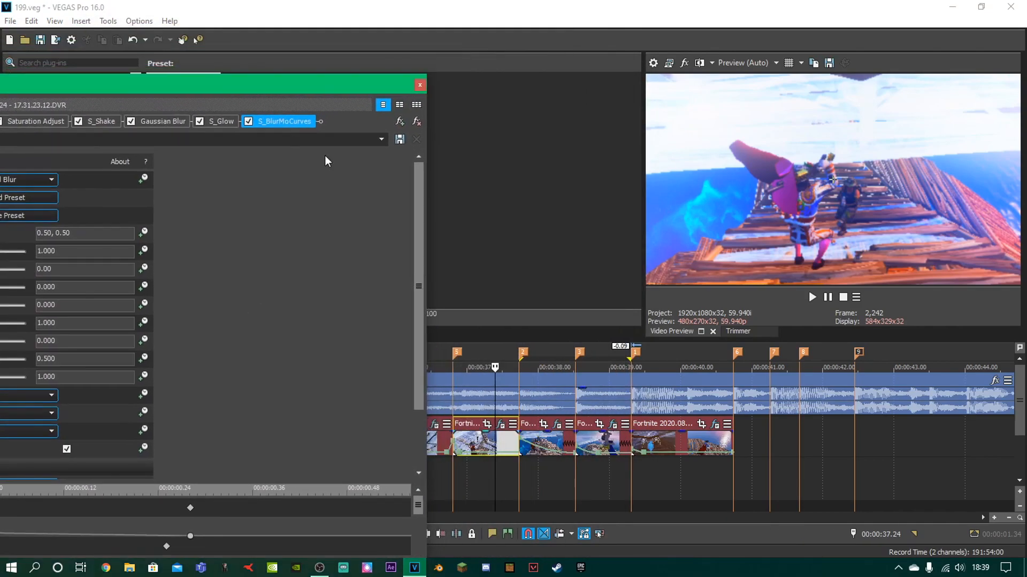
left_click_drag(342, 84, 291, 95)
left_click(513, 470)
left_click(522, 471)
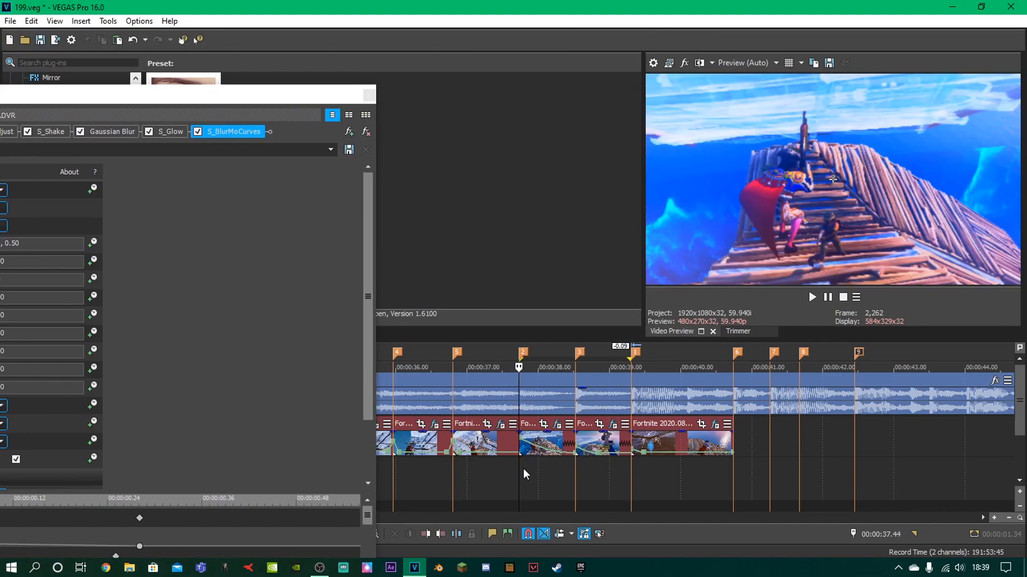
left_click(532, 470)
left_click(539, 475)
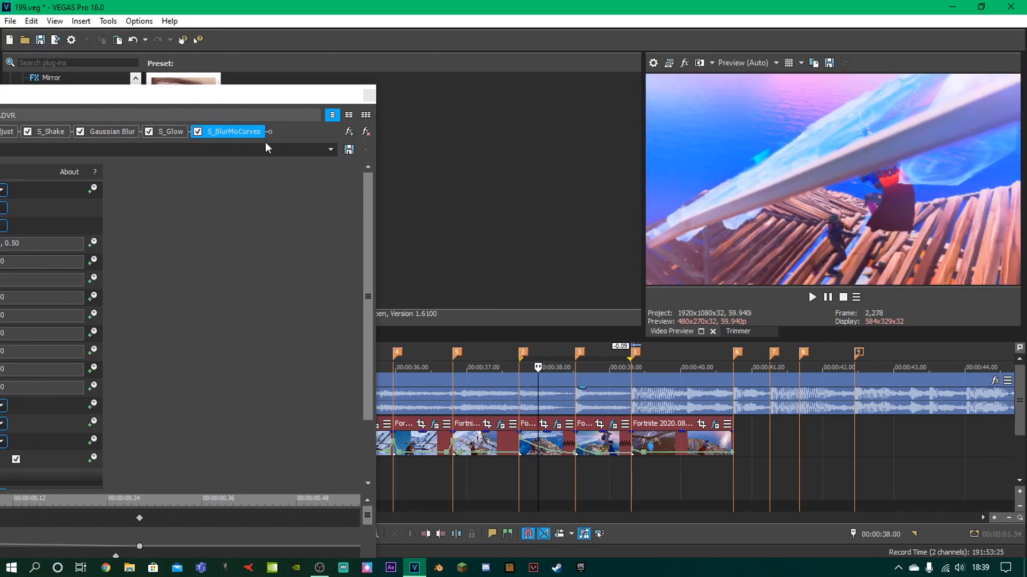
left_click(508, 475)
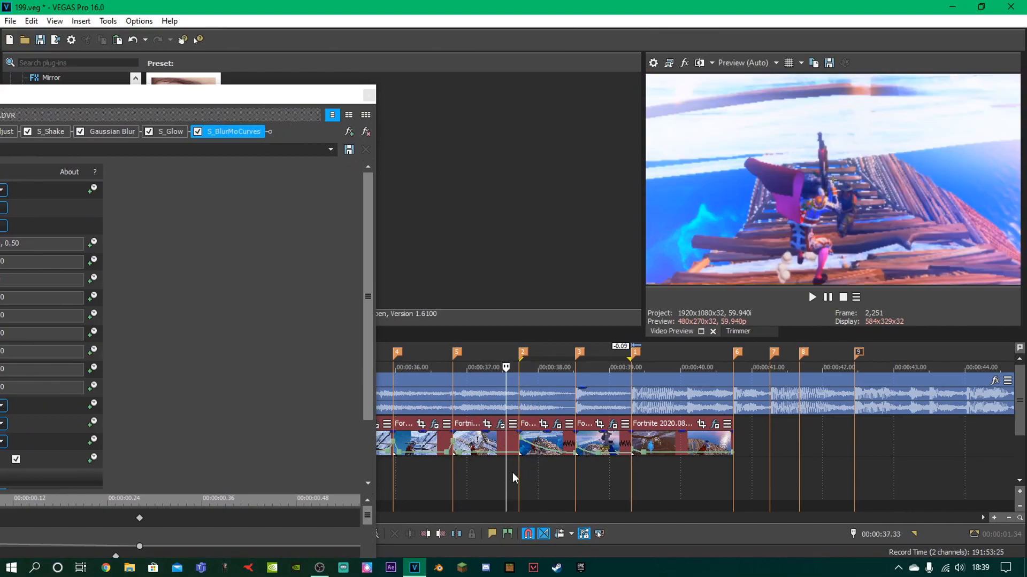
Set both Wrap X and Wrap Y of S_BlurMoCurves to Reflect and save the project
left_click_drag(203, 99, 431, 39)
left_click(199, 348)
left_click(207, 373)
left_click(204, 365)
left_click(203, 393)
key("ctrl+s")
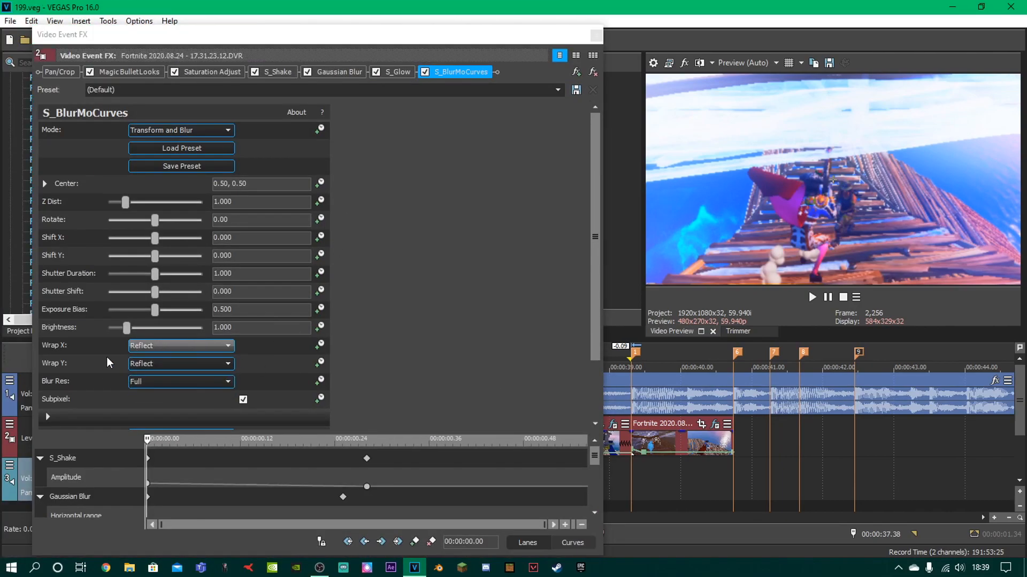
Turn on animation for Shift X in S_BlurMoCurves and show its keyframes as a curve
left_click(319, 237)
left_click_drag(321, 34, 171, 59)
left_click_drag(313, 59, 371, 32)
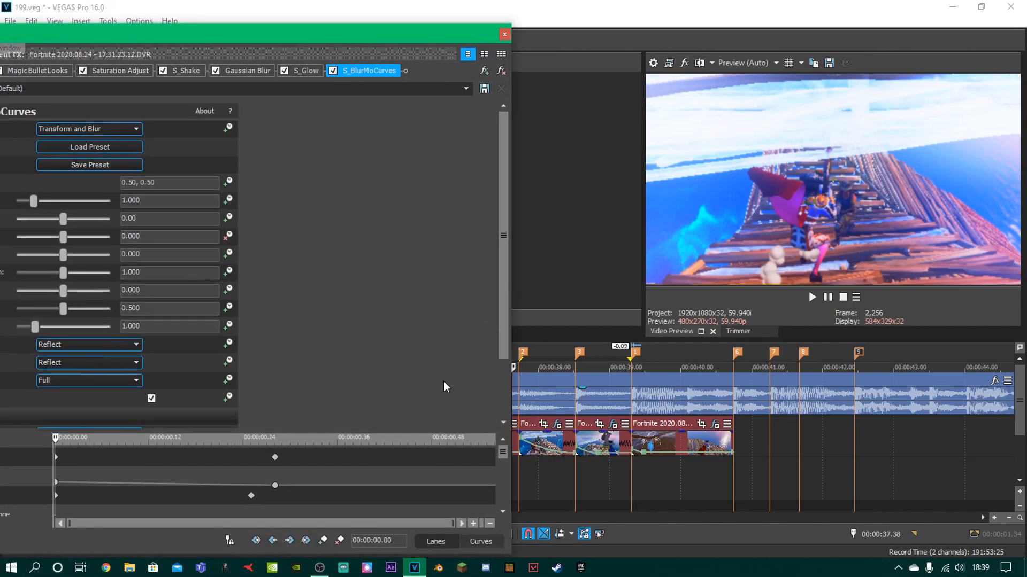
left_click(480, 541)
left_click_drag(48, 474, 50, 511)
Place the closing Shift X keyframe at the end of the clip before marker 2 and step to the frame just before the cut
left_click_drag(266, 38, 372, 34)
left_click(130, 508)
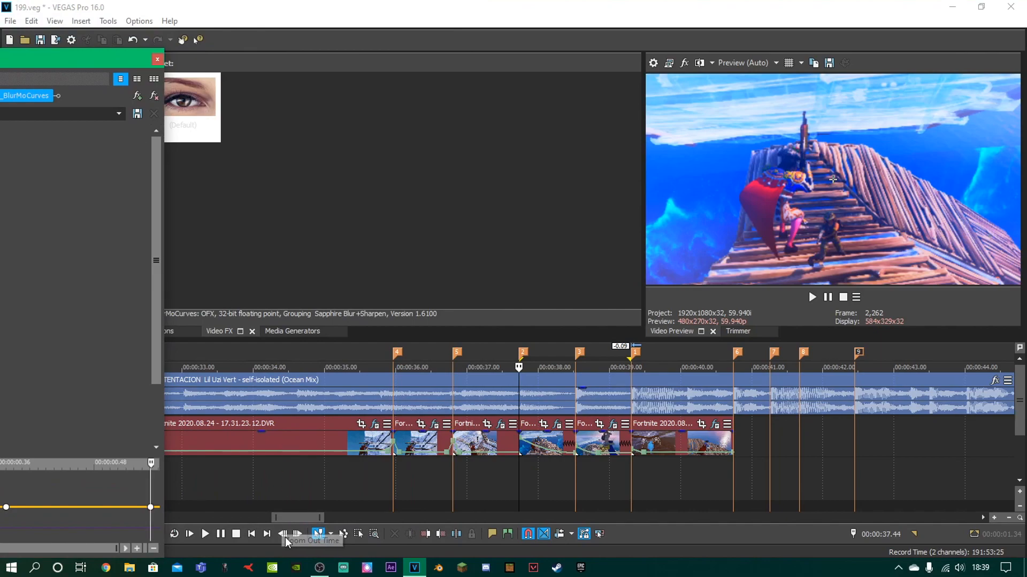
left_click(283, 534)
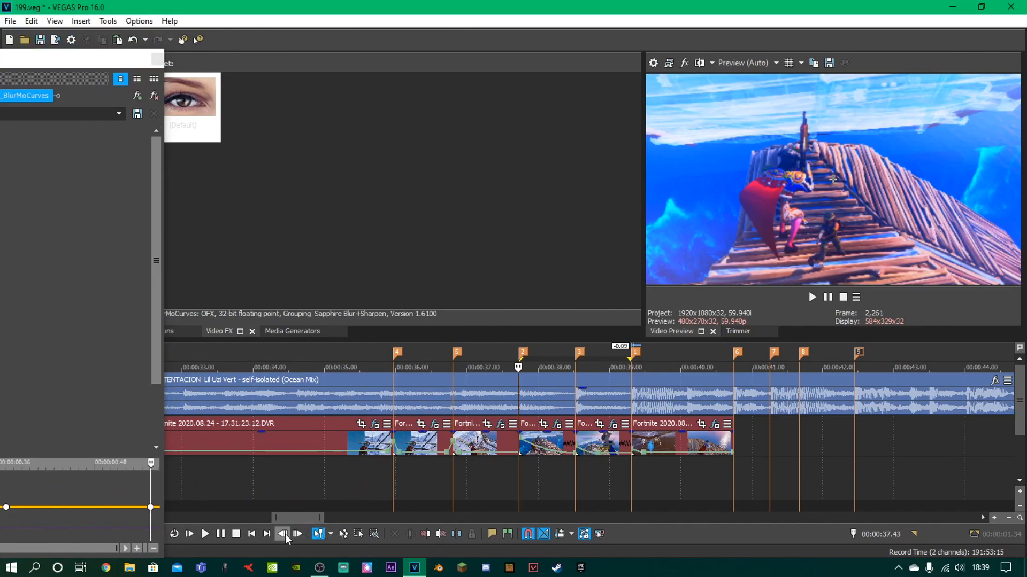
left_click_drag(71, 65, 572, 11)
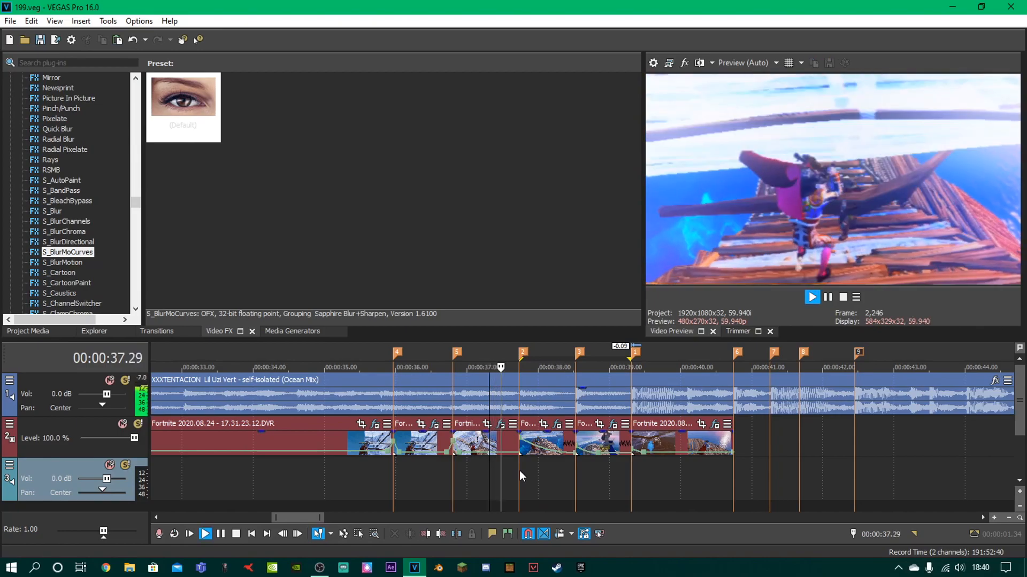
Play the footage leading up to marker 2 to check the shift, and return the cursor to the cut
key("space")
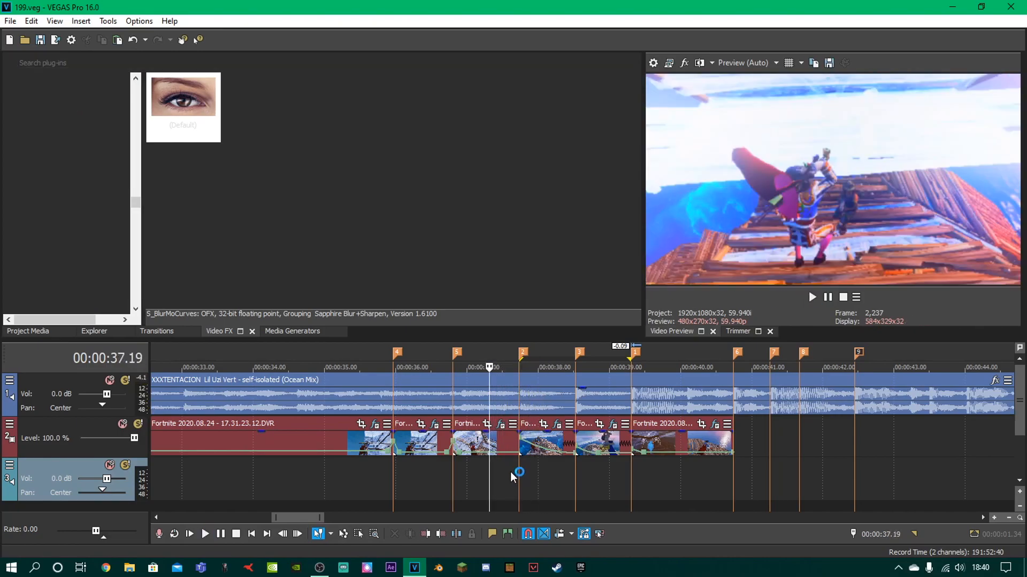
left_click(500, 468)
left_click(519, 468)
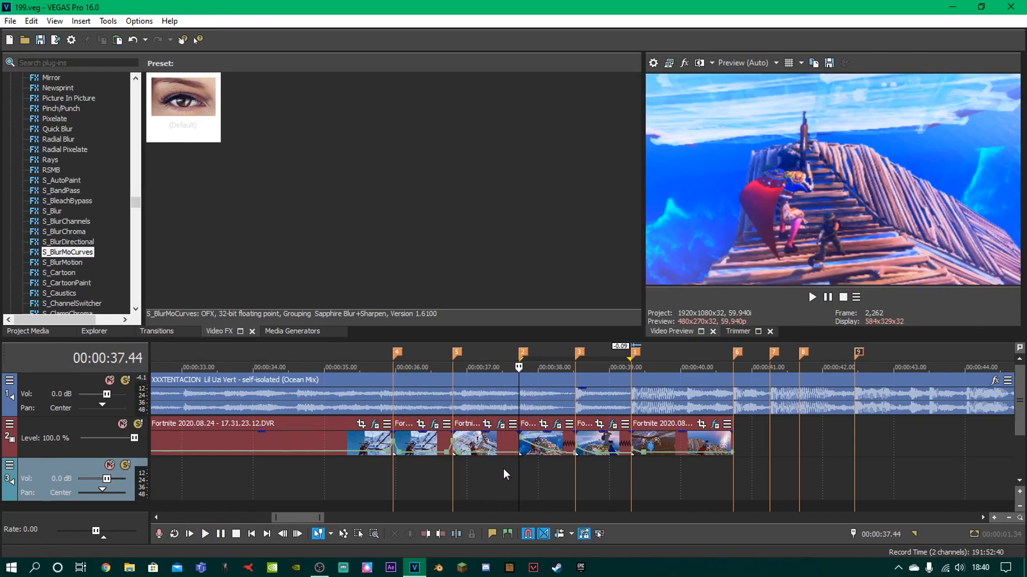
Find the S_Glow effect and apply its default preset to the gameplay clip ending at marker 2
left_click(476, 470)
scroll(92, 222, "down", 4)
scroll(92, 223, "down", 20)
left_click(54, 191)
left_click_drag(182, 99, 508, 439)
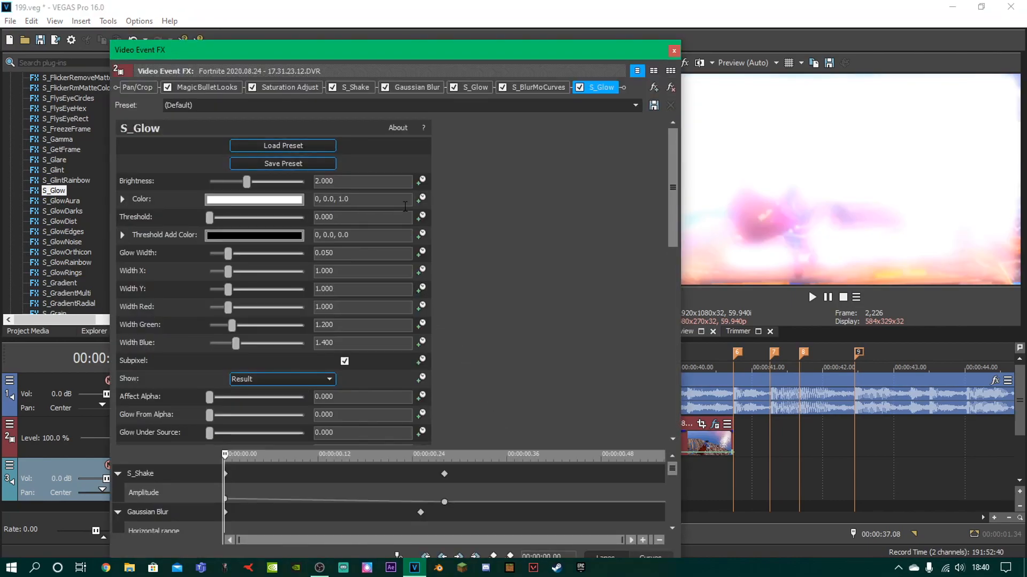
Set the new S_Glow colour to magenta (300, 0.99, 0.99) and show its animation as curves
left_click(293, 205)
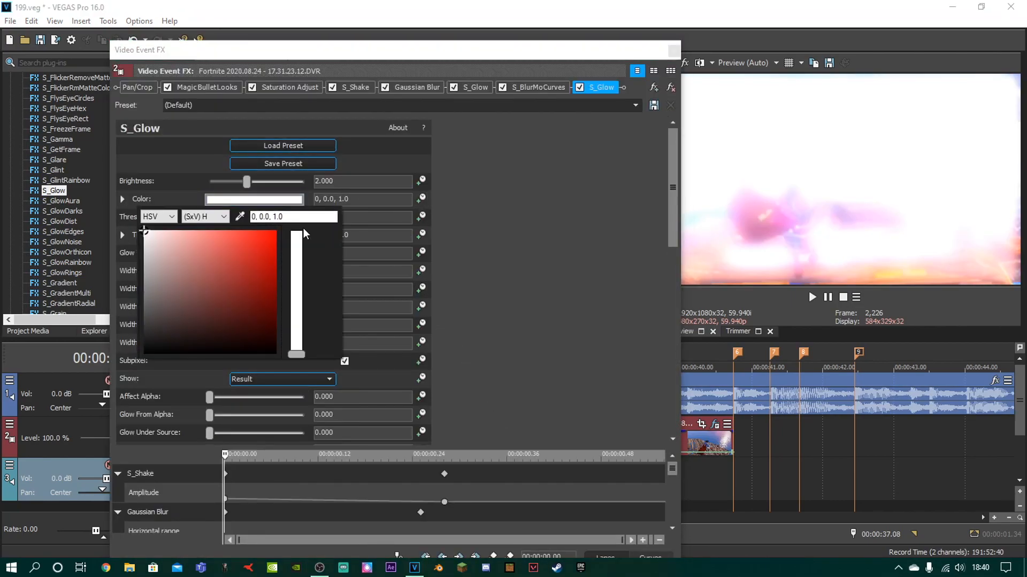
left_click(275, 232)
left_click(298, 254)
left_click(474, 262)
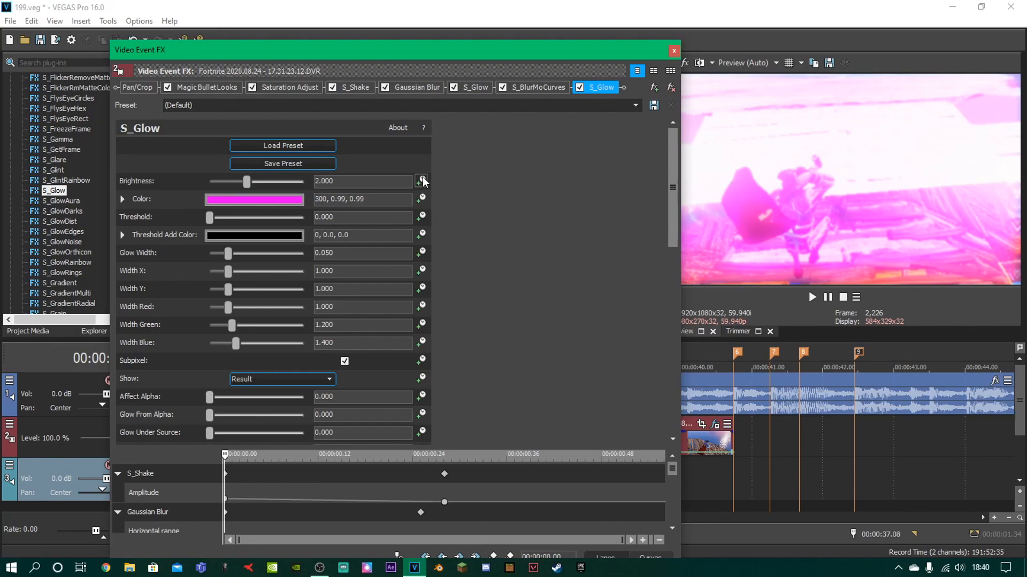
left_click(659, 561)
left_click(652, 556)
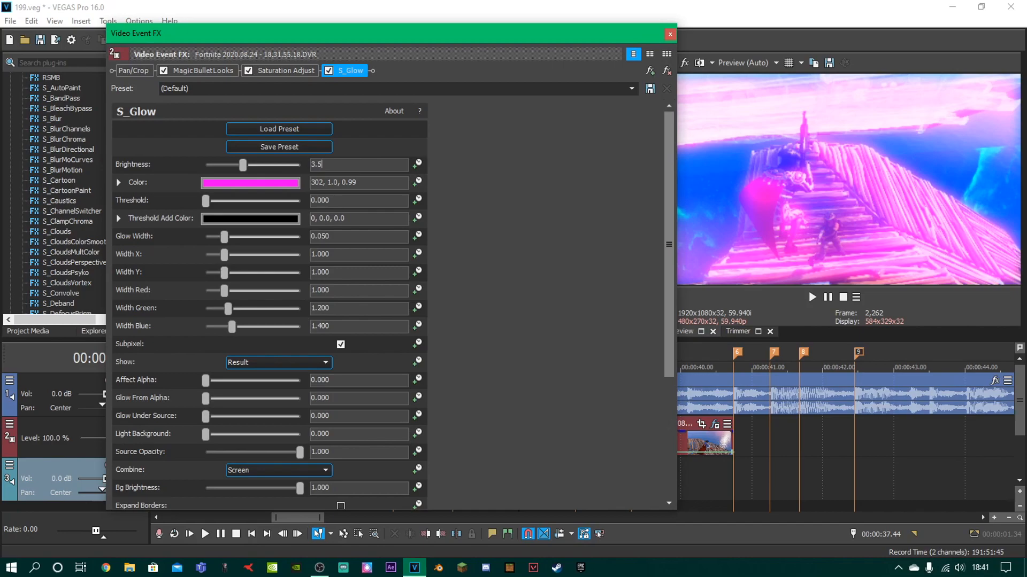
On the clip after marker 2, set S_Glow Brightness to 3.5 with animation on, and add the default S_BlurMoCurves effect
key("Return")
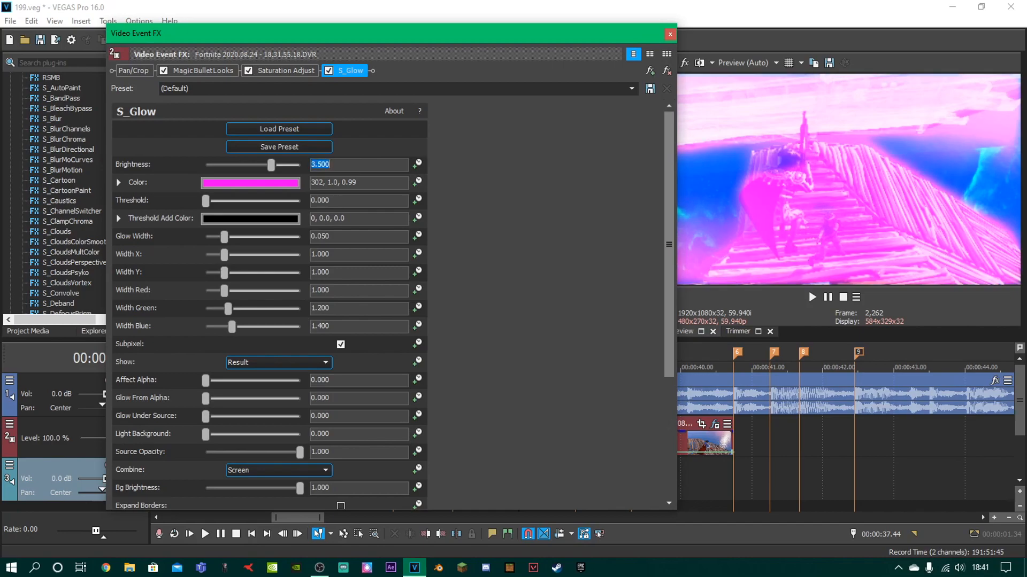
left_click(416, 164)
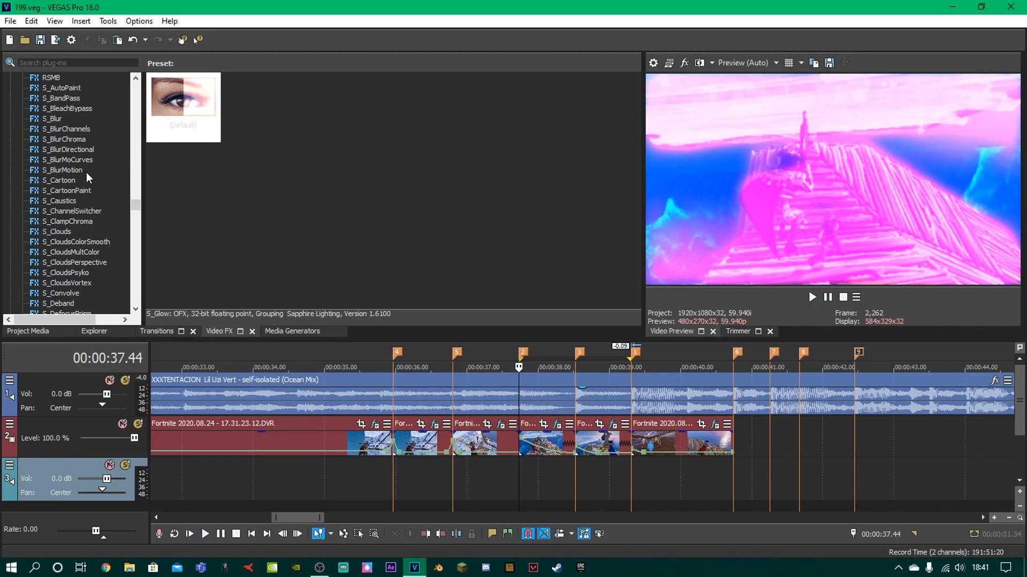
left_click_drag(78, 161, 528, 452)
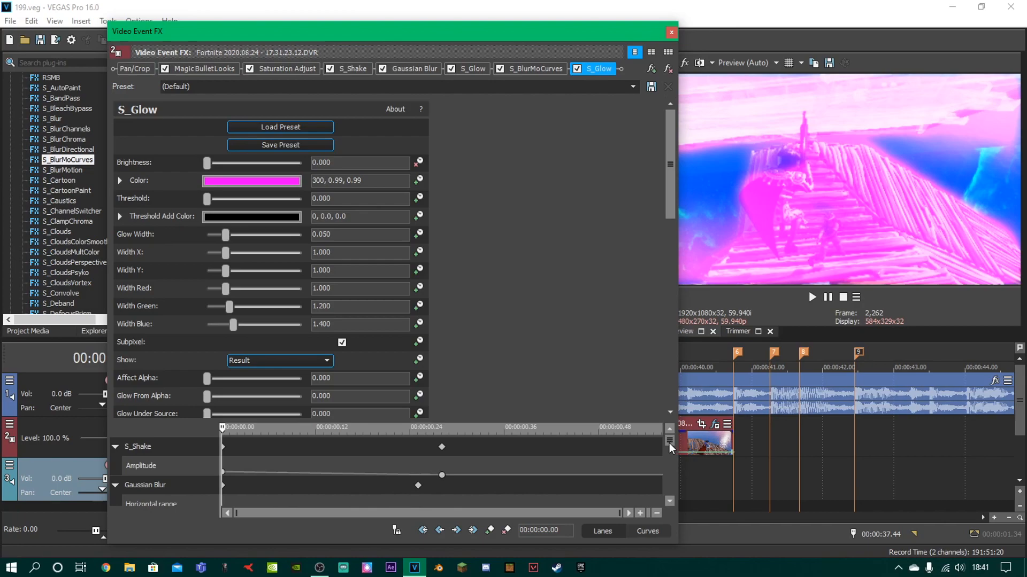
Examine the Shift X and glow Brightness keyframes of the clip before marker 2, in lanes and as curves
left_click_drag(670, 447, 670, 506)
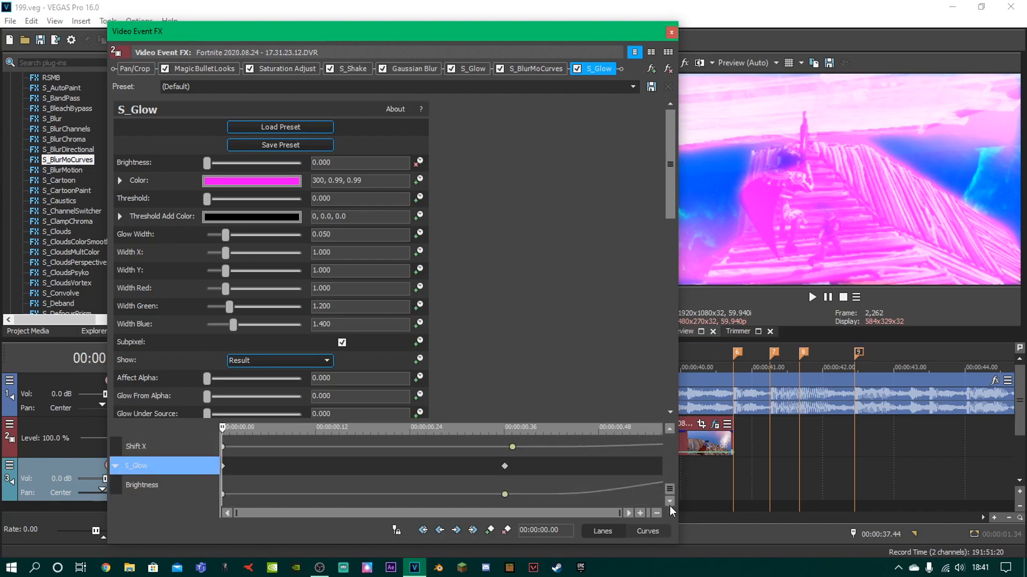
left_click(649, 531)
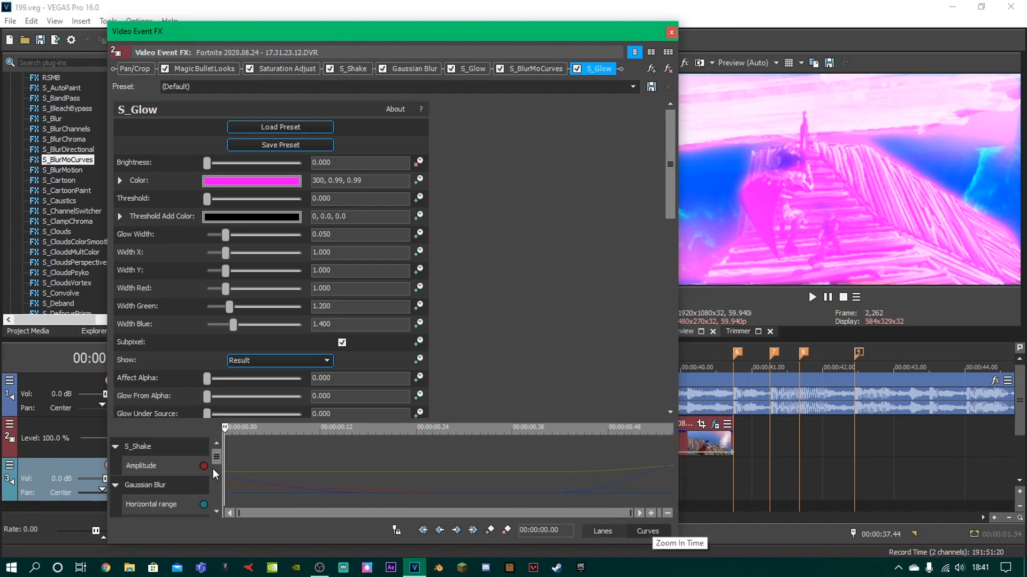
left_click_drag(216, 458, 208, 510)
left_click(197, 474)
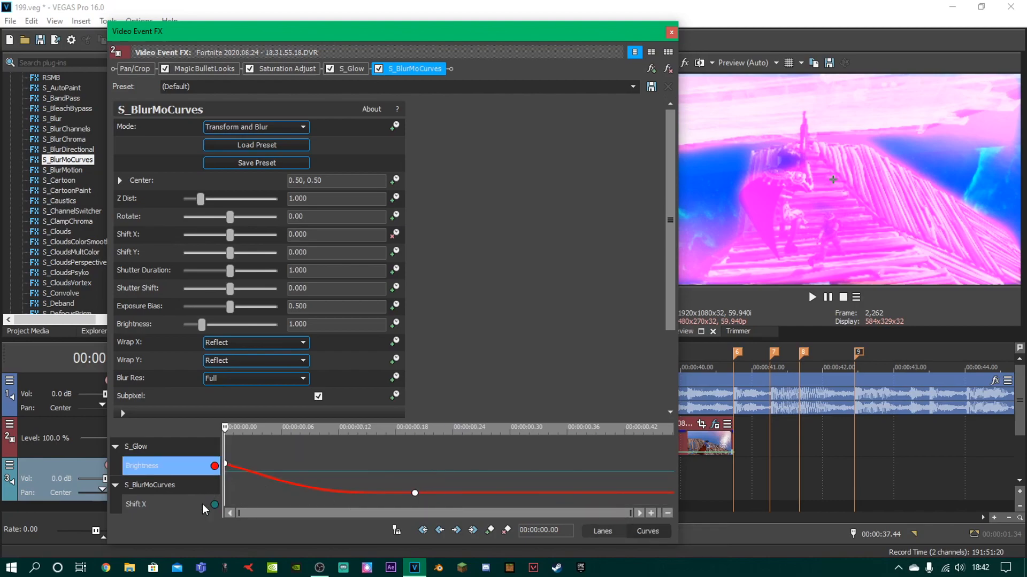
Add a Shift X keyframe at 00:00:00.21 in S_BlurMoCurves on the clip after marker 2
left_click(203, 505)
left_click(376, 447)
left_click(386, 449)
left_click(424, 455)
left_click(489, 530)
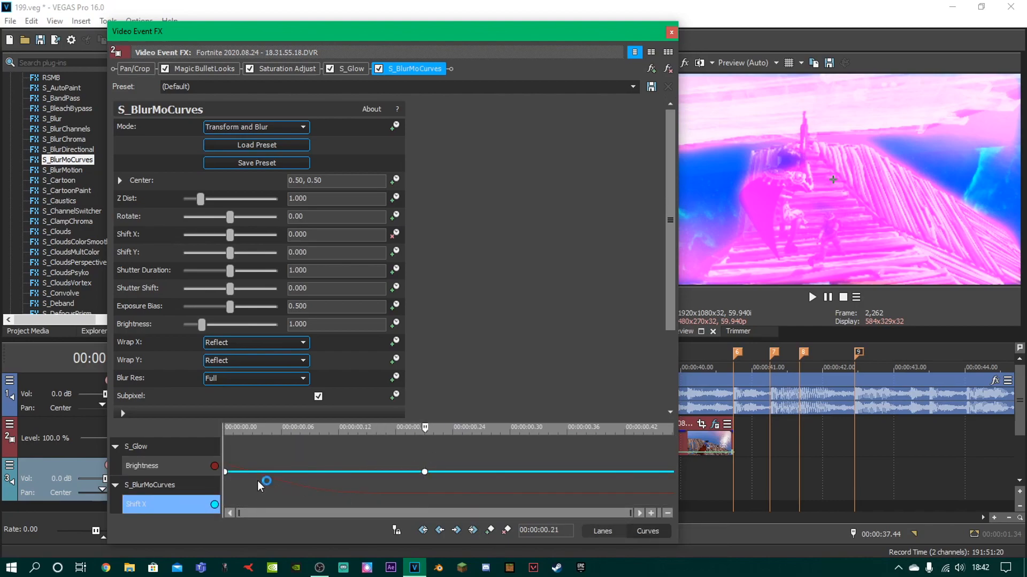
Lower the first Shift X keyframe to about -0.142 and change its interpolation so the shift eases into the second keyframe
left_click_drag(224, 474, 224, 481)
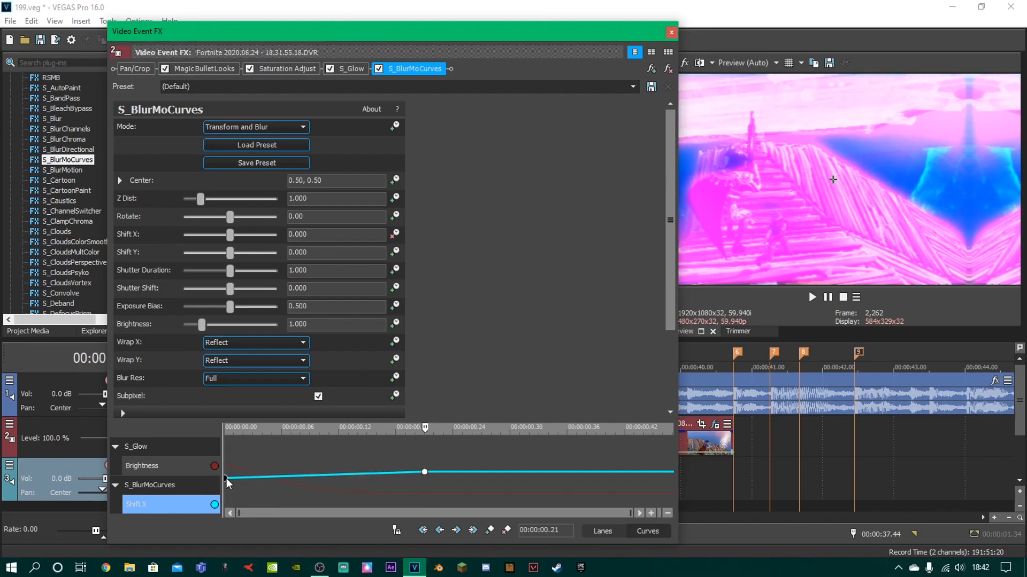
right_click(225, 478)
left_click(282, 396)
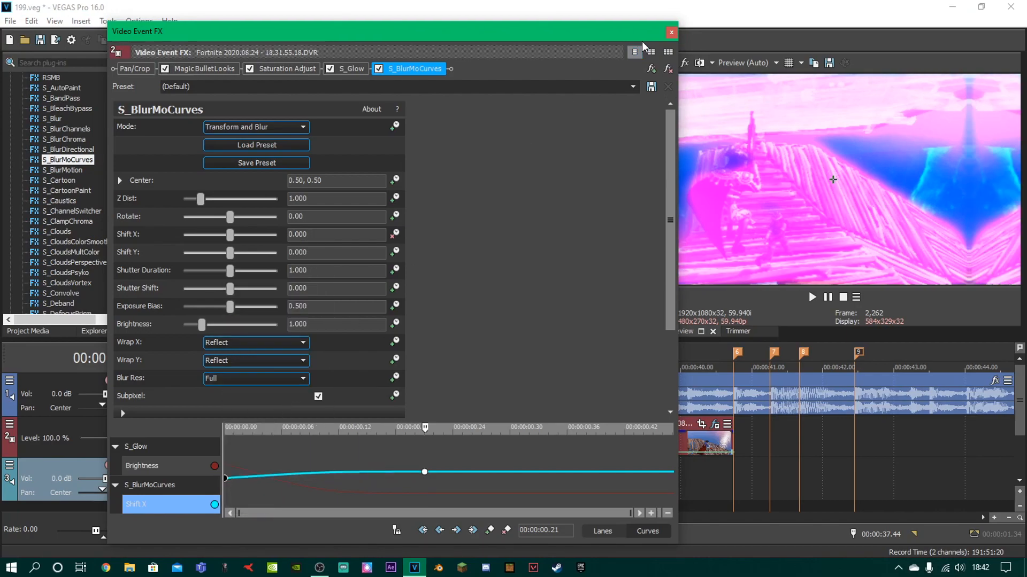
left_click(675, 32)
Compare the S_BlurMoCurves and S_Glow keyframes of the two clips that meet at marker 2
left_click(500, 425)
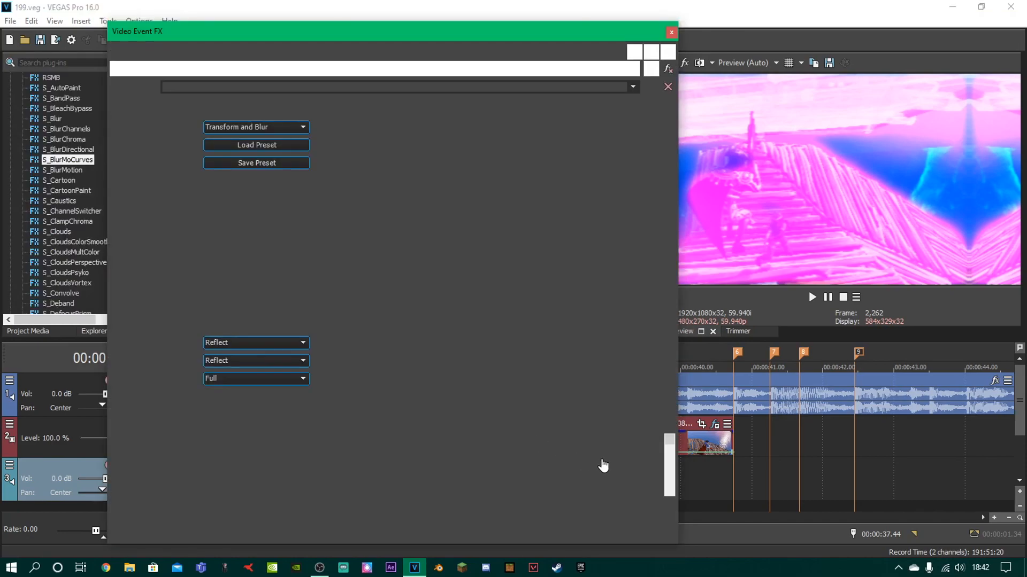
left_click_drag(669, 443, 670, 489)
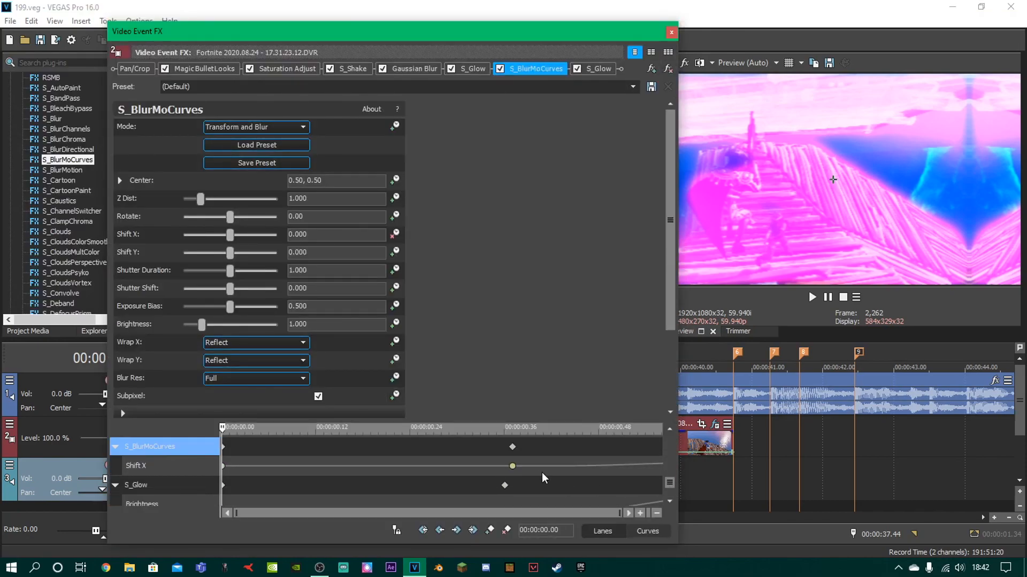
left_click(671, 32)
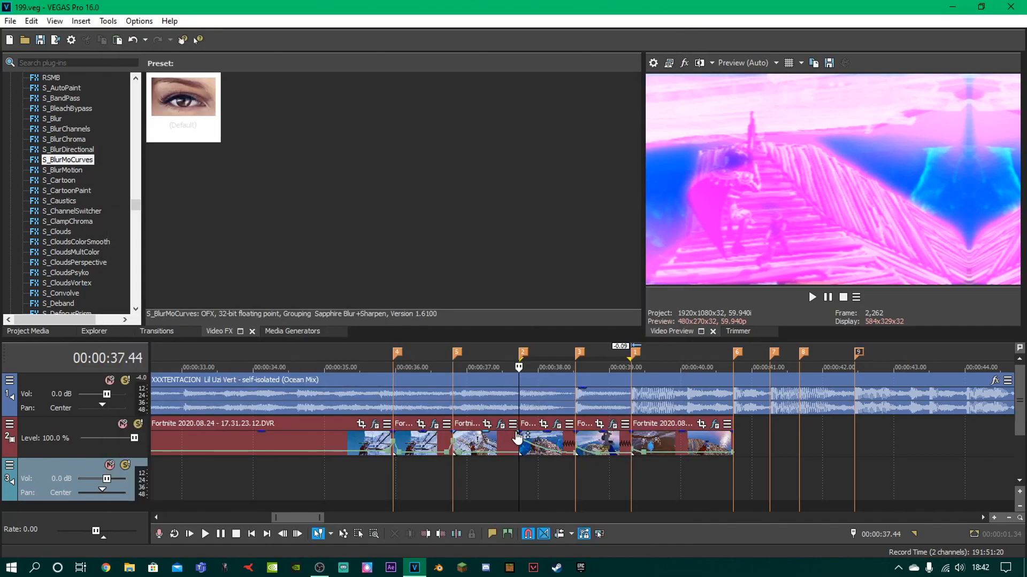
left_click(556, 426)
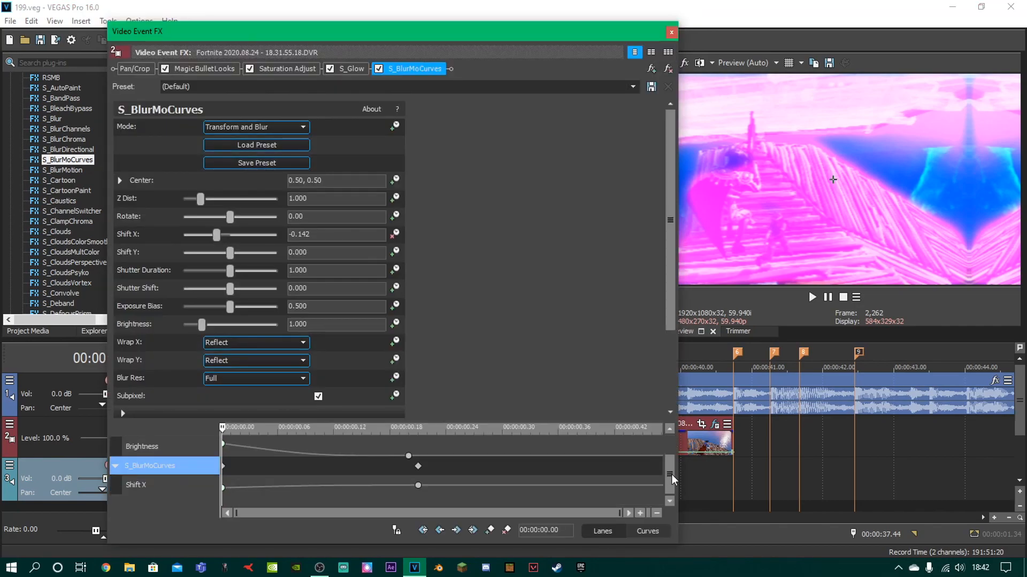
left_click(671, 32)
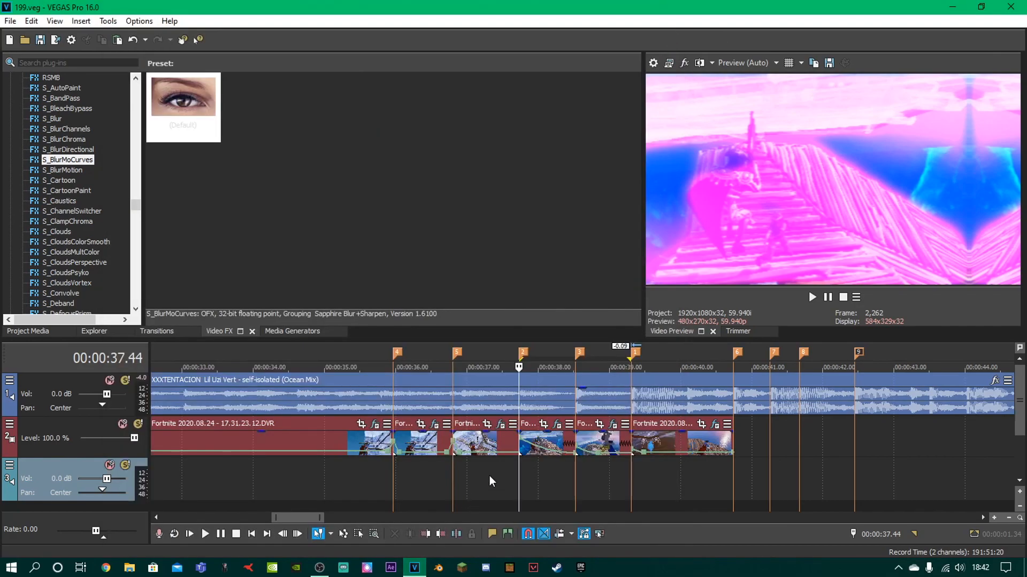
Play the section across marker 2 several times to check the glow and motion-blur transition
left_click(489, 476)
key("space")
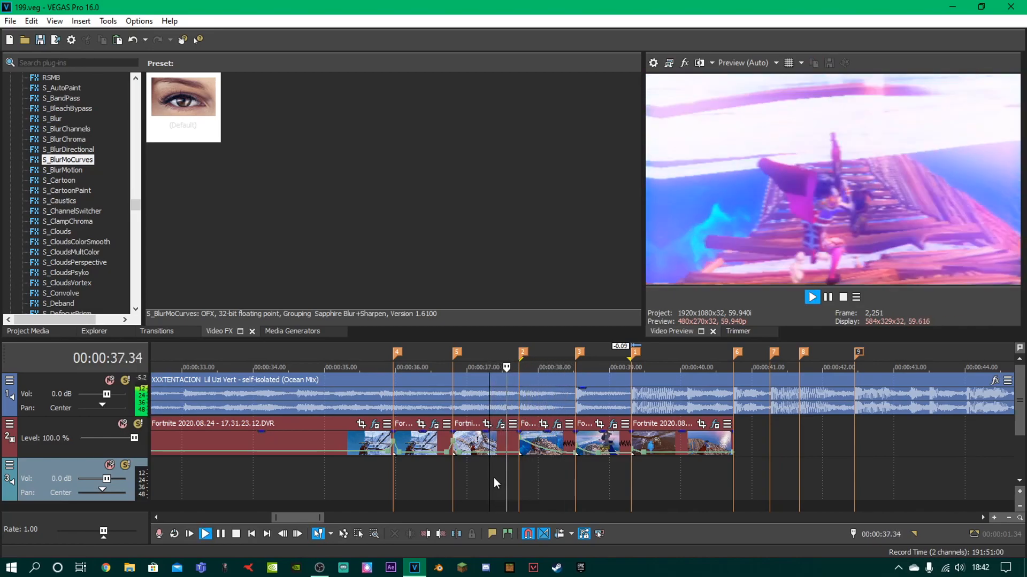
key("space")
key("space")
key("space")
key("space")
key("space")
key("space")
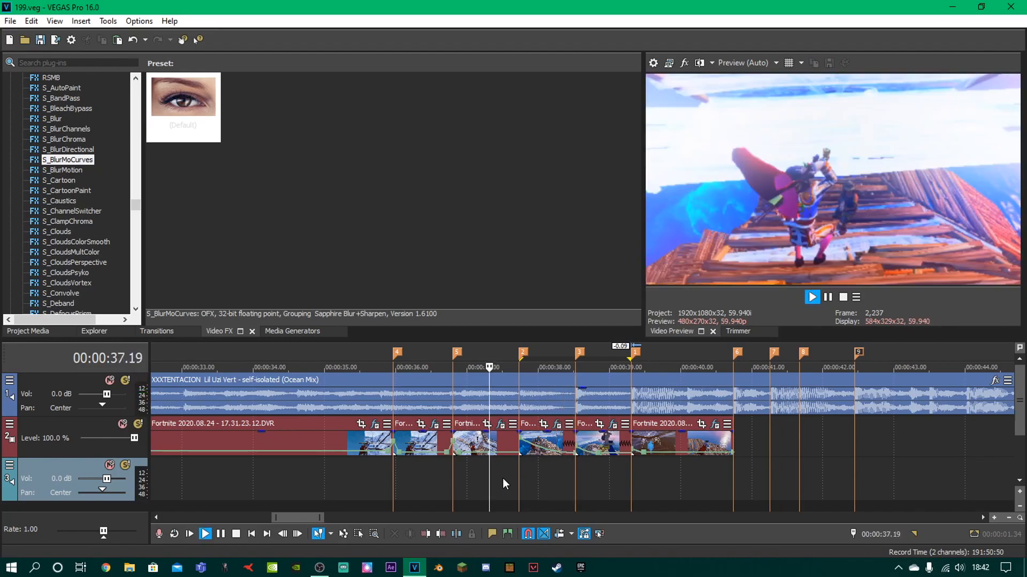
key("space")
key("space")
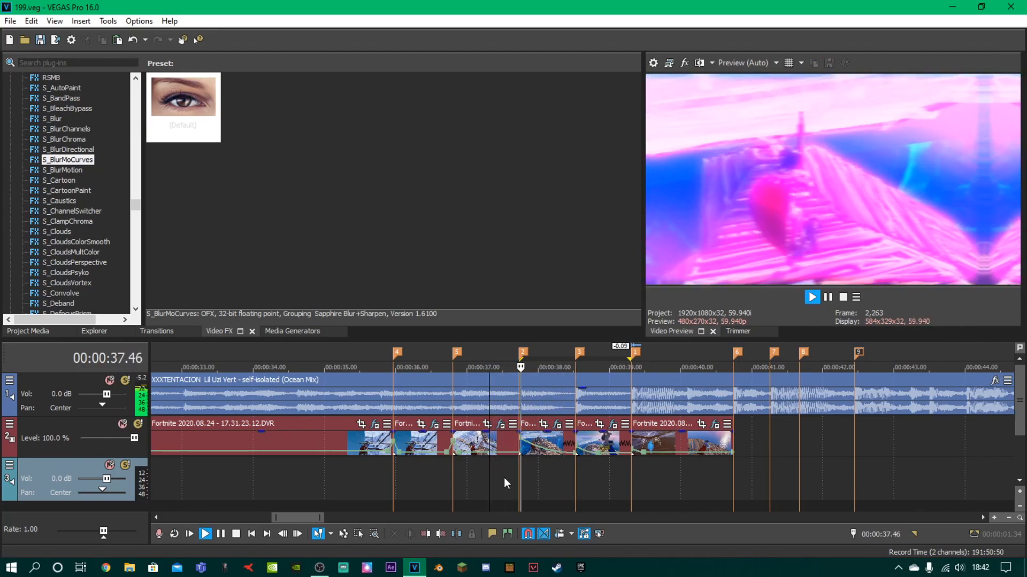
key("space")
key("space")
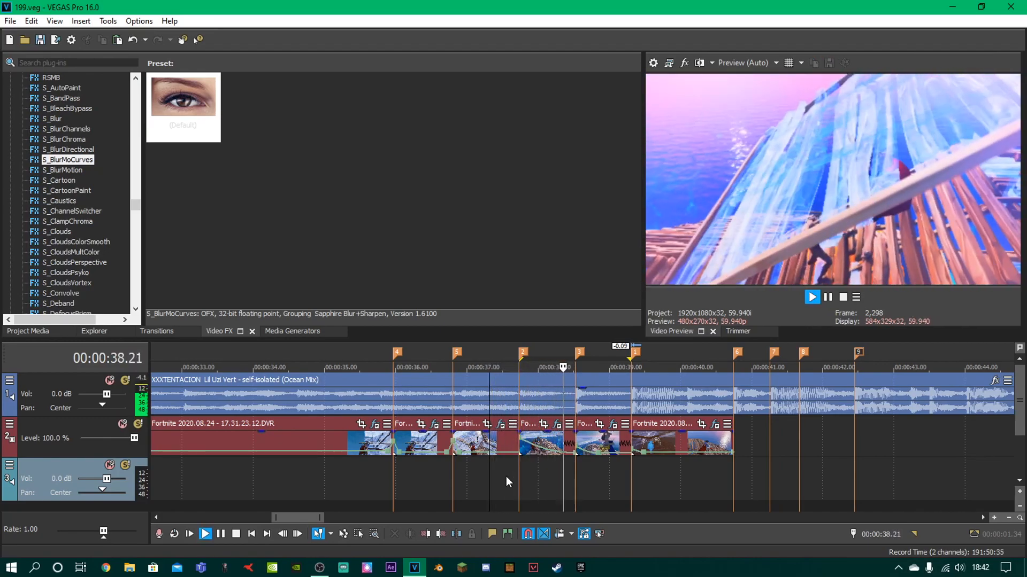
key("space")
key("space")
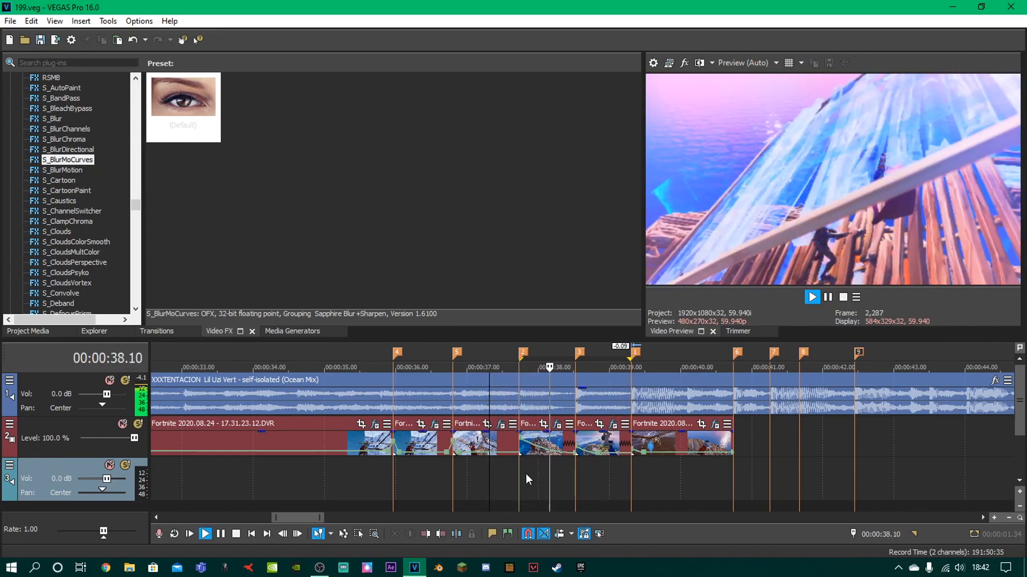
key("space")
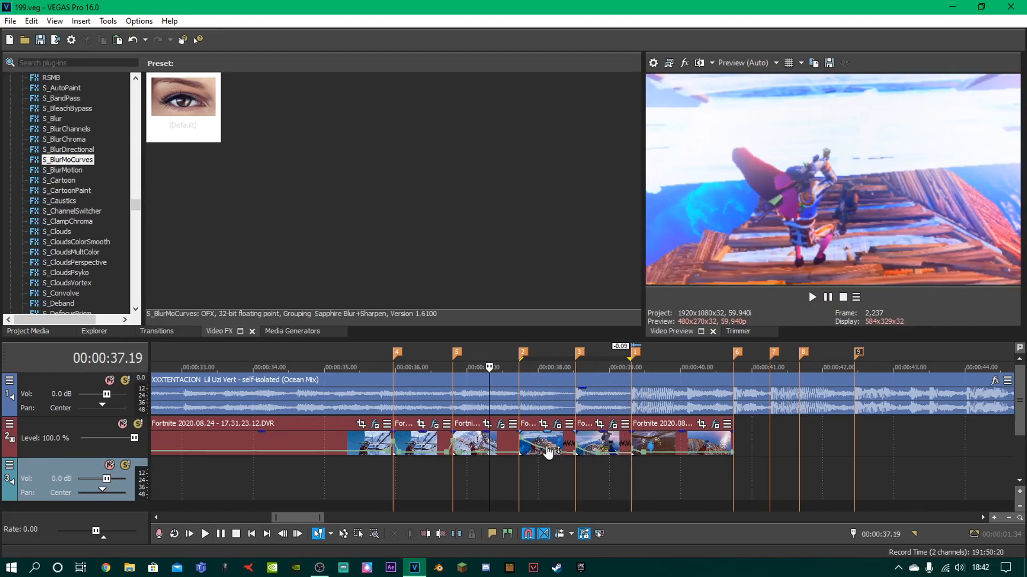
Move the cursor near the end of the clip between markers 2 and 3 and inspect that clip's effect keyframes
key("Right")
key("Right")
key("Right")
key("Right")
key("Right")
key("Right")
key("Right")
left_click(559, 442)
left_click(567, 438)
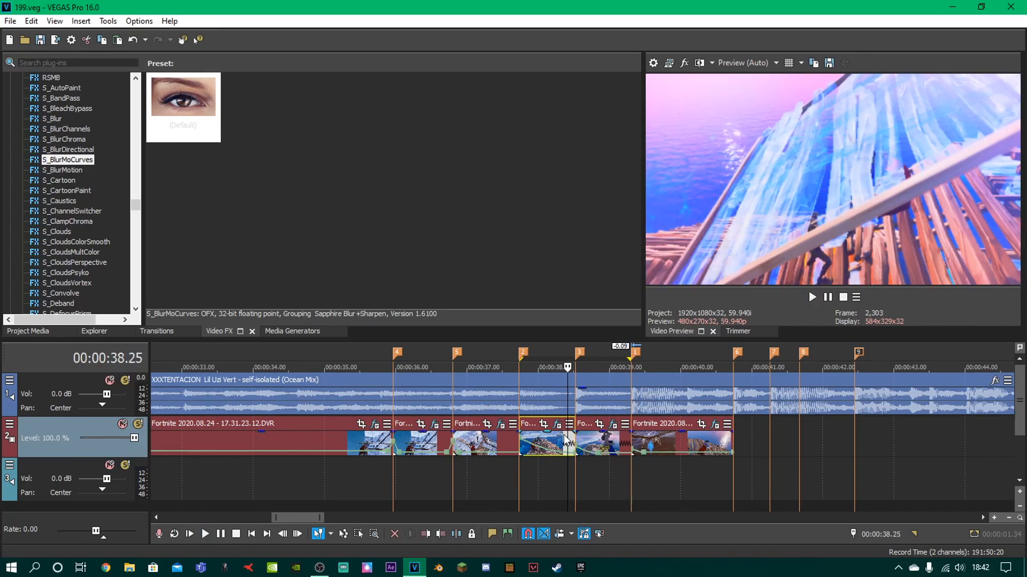
left_click(556, 426)
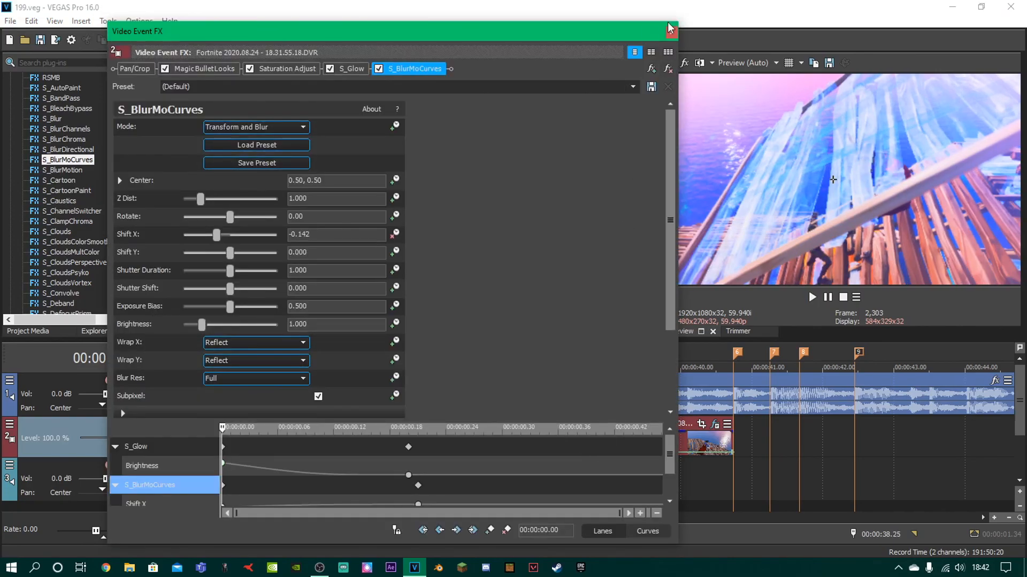
left_click(670, 30)
Replay the footage from the end of the clip before marker 3 to check the cut
key("space")
key("space")
key("space")
key("space")
key("space")
key("space")
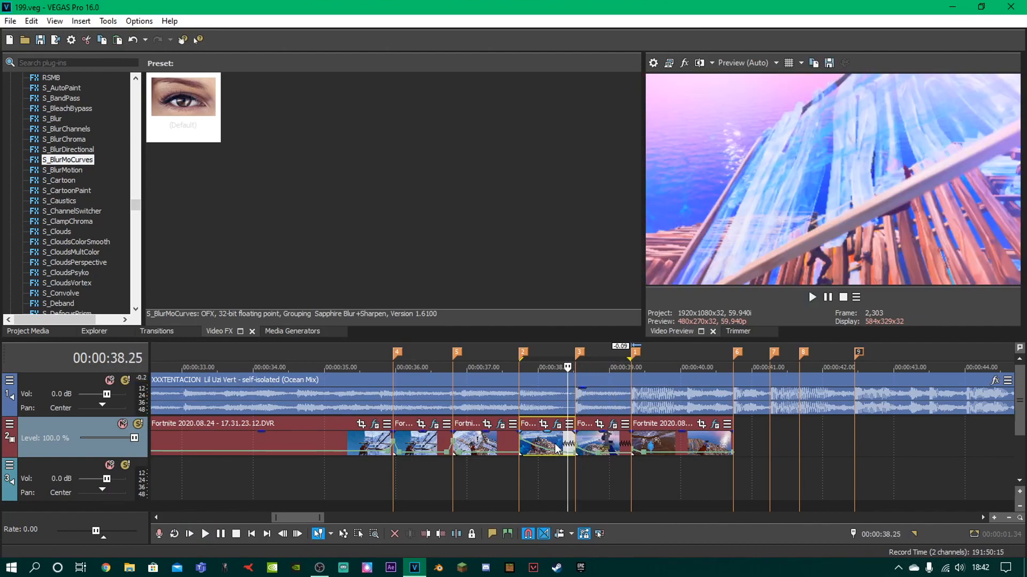
On the clip between markers 2 and 3, add a glow Brightness keyframe before the end and set Brightness to 3.5 at 00:00:00.47
left_click(557, 423)
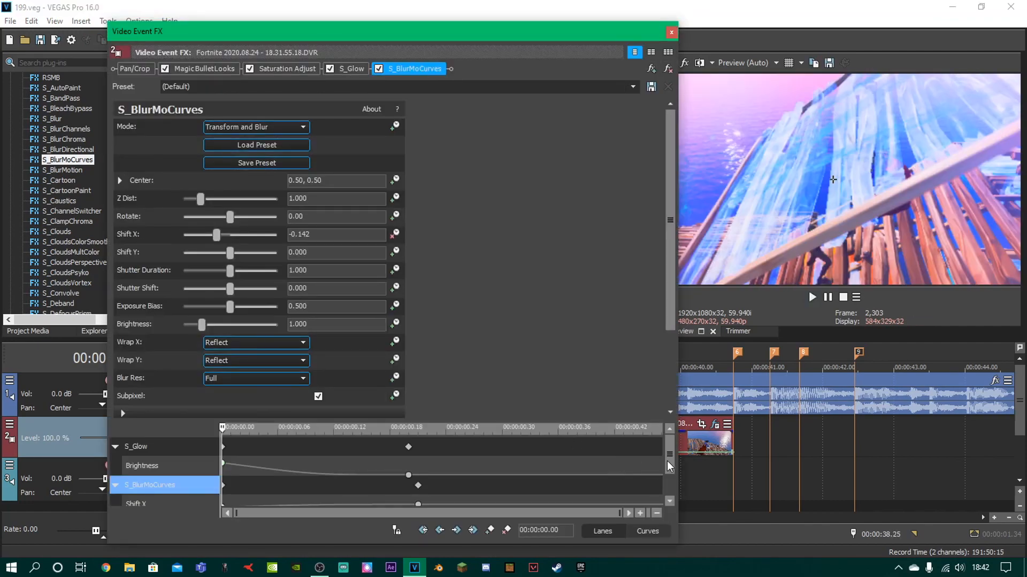
left_click(647, 531)
left_click(534, 455)
left_click(486, 530)
left_click(626, 449)
left_click(672, 444)
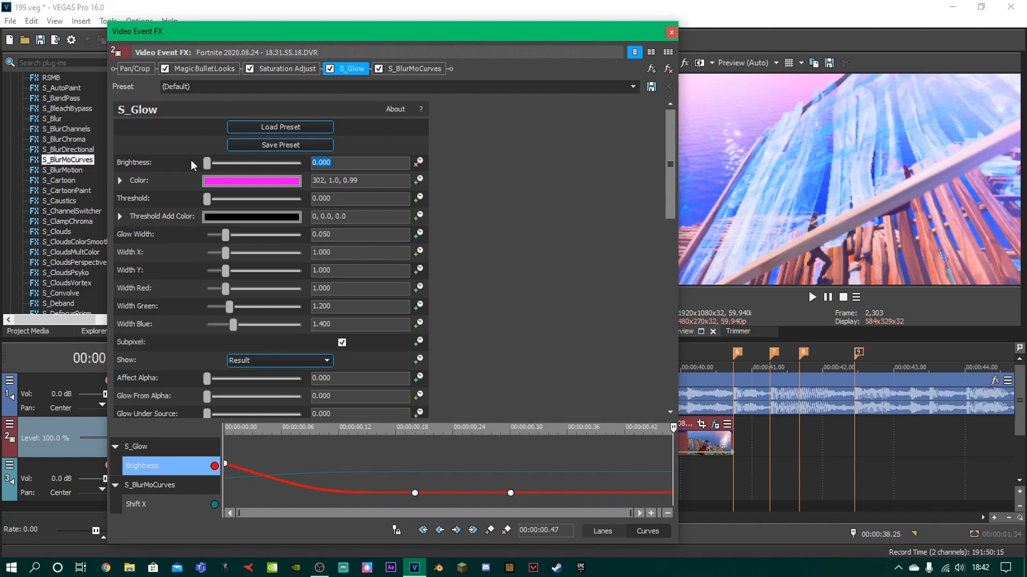
type("3.5")
key("Return")
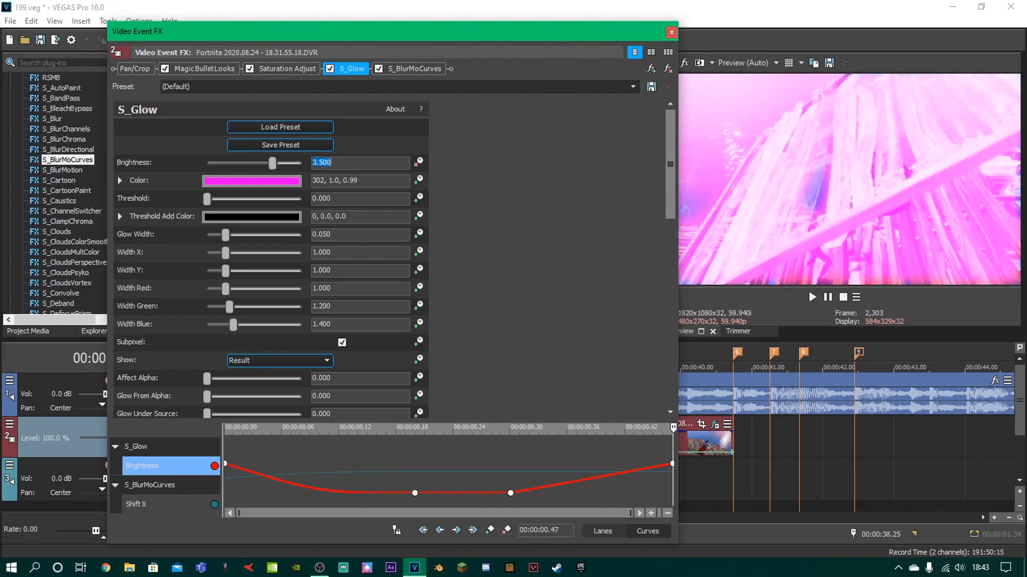
On the clip between markers 2 and 3, set the glow Brightness keyframe before the end to Slow Fade
left_click(511, 493)
right_click(511, 493)
left_click(549, 424)
Animate that clip's S_BlurMoCurves Z Dist from a Slow Fade keyframe near 00:00:00.30 to 0.100 at the clip's end
left_click(414, 69)
left_click(394, 198)
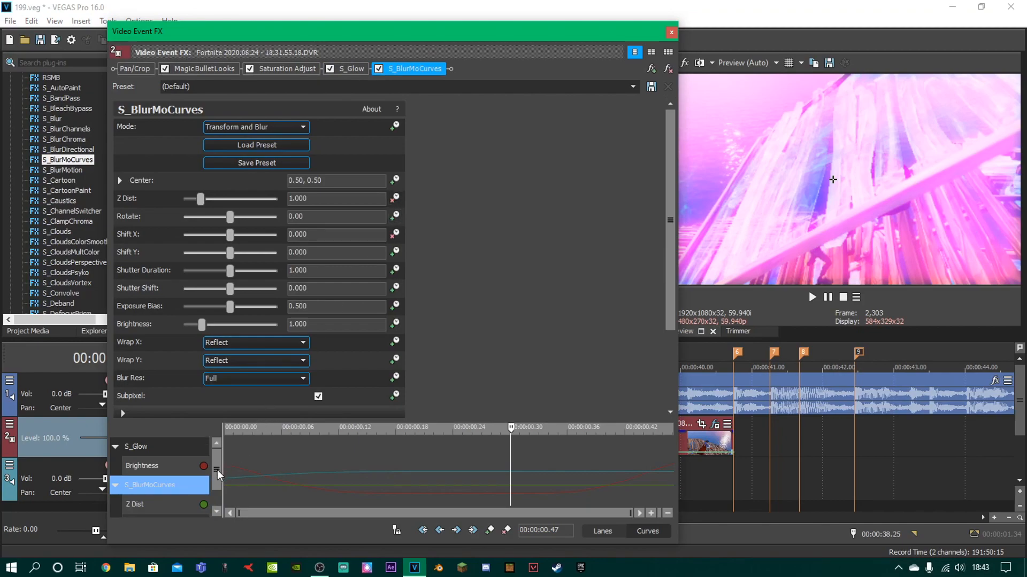
left_click_drag(218, 466, 215, 500)
left_click(190, 505)
left_click(198, 486)
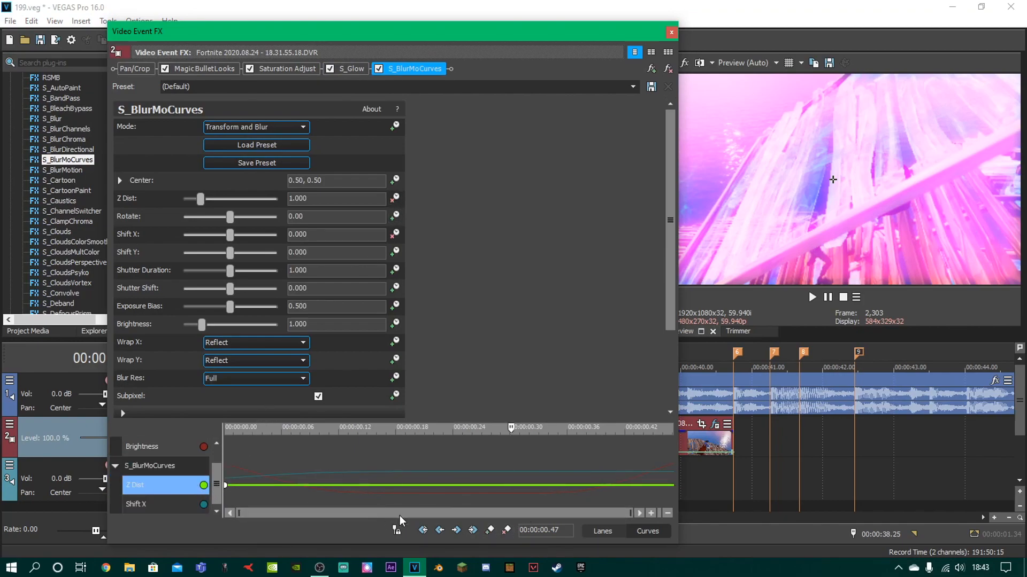
double_click(510, 486)
left_click_drag(200, 198, 183, 199)
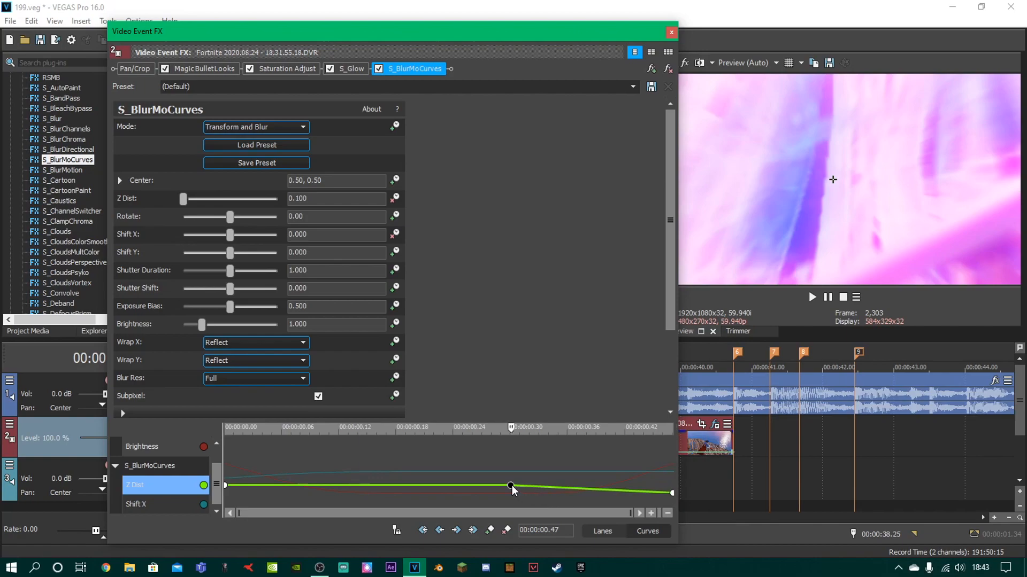
right_click(511, 485)
left_click(549, 413)
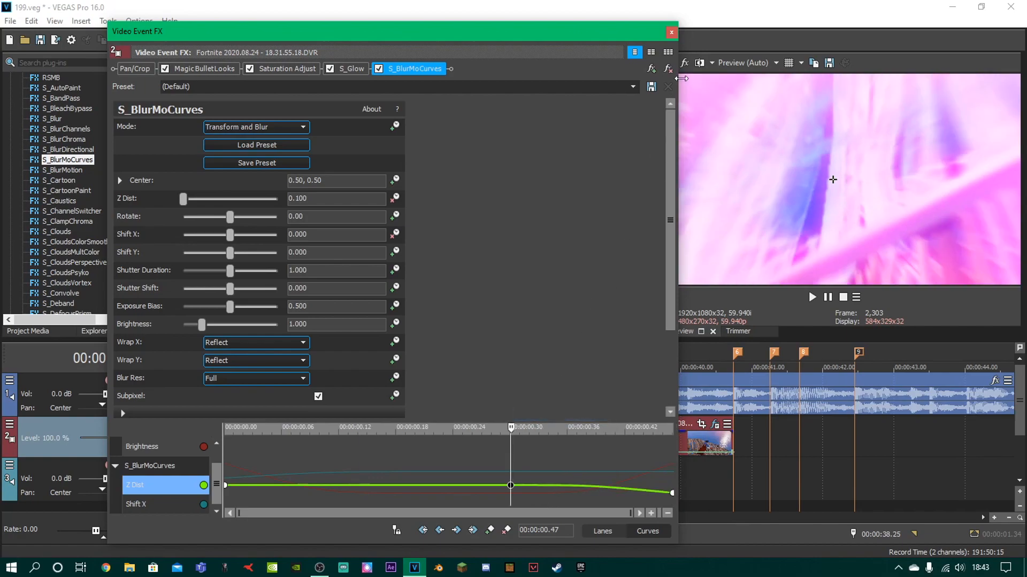
Play the footage around the cut at marker 3 to check the zoom-blur transition
left_click(671, 32)
key("space")
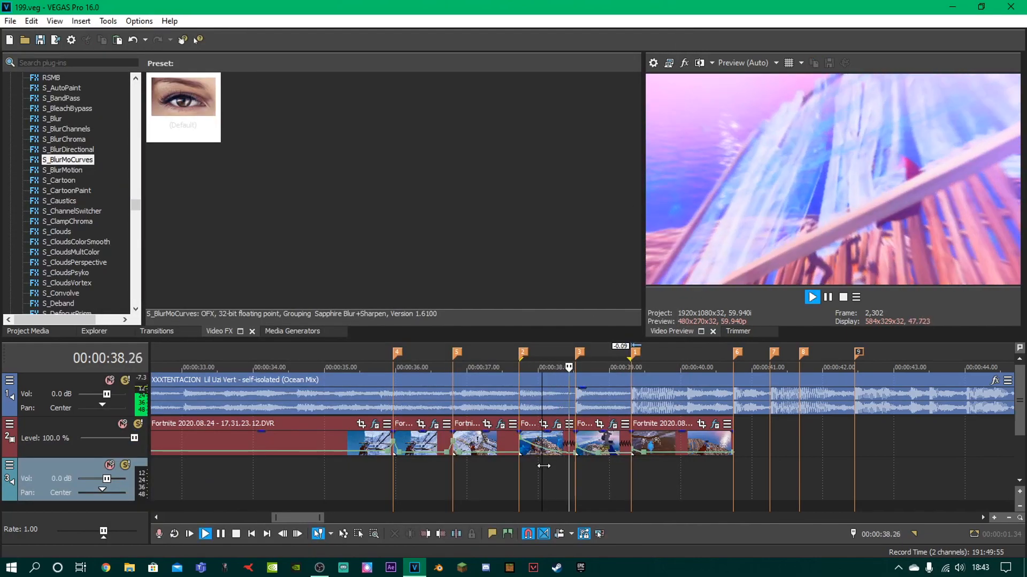
key("space")
Add S_BlurMoCurves to the clip after marker 3 and set Wrap X and Wrap Y to Reflect
left_click_drag(67, 160, 584, 437)
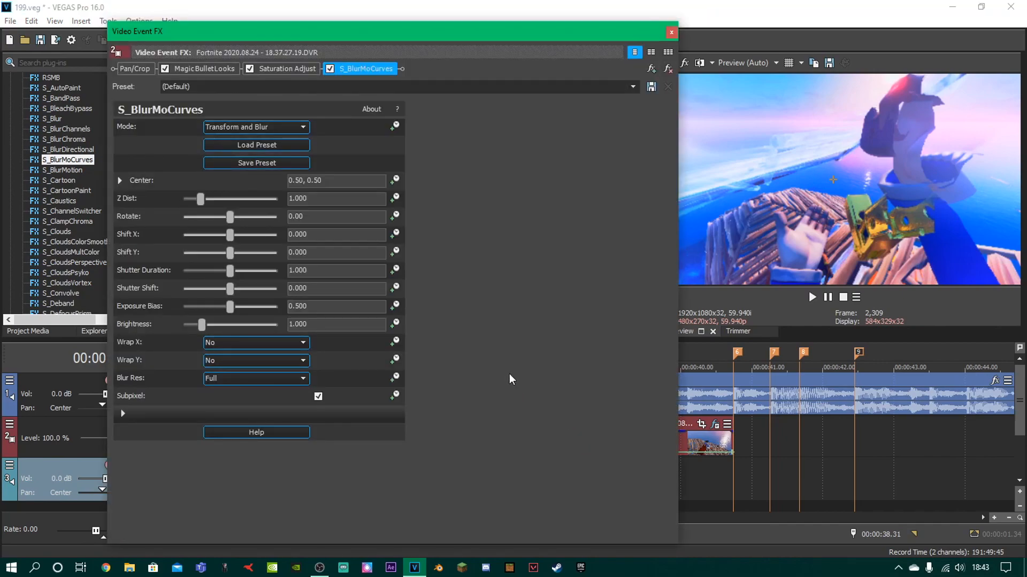
left_click(295, 343)
left_click(282, 362)
left_click(282, 361)
left_click(282, 379)
Animate that clip's Z Dist from about 2.2 at the start to 1.000 at 00:00:00.22, using Fast Fade
left_click(394, 199)
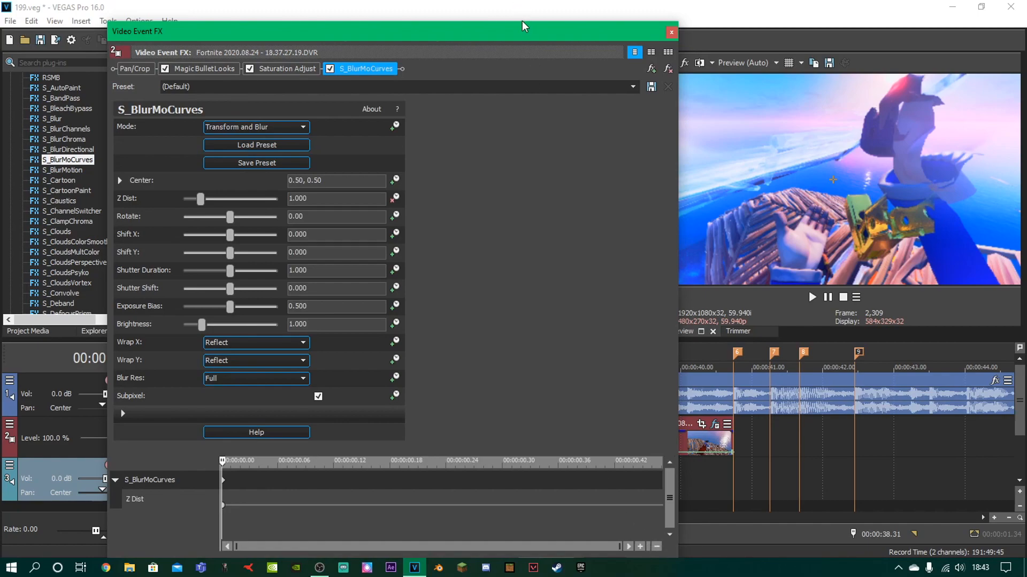
left_click_drag(522, 22, 524, 67)
left_click_drag(528, 74, 523, 18)
left_click(650, 506)
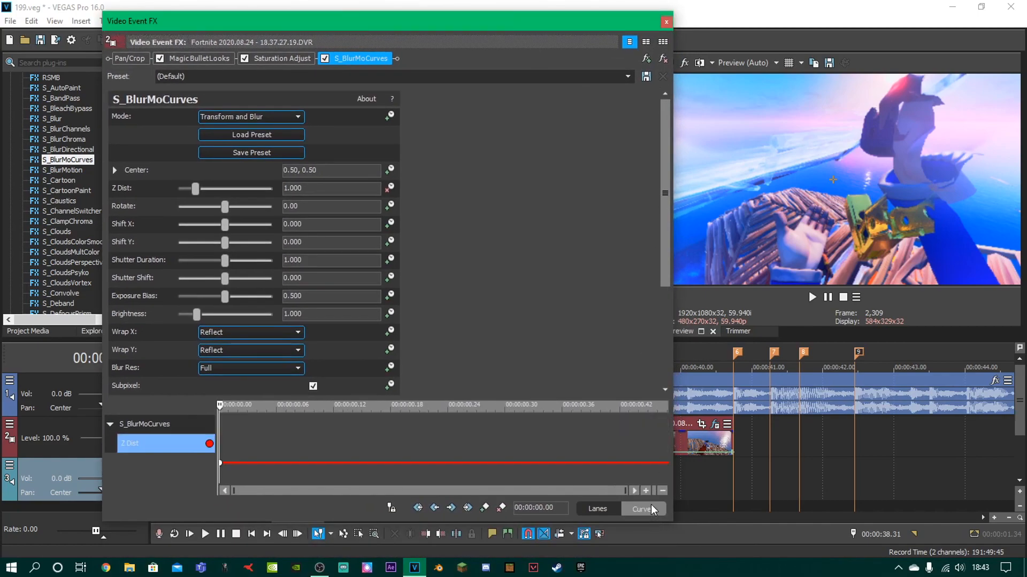
left_click_drag(323, 451, 351, 448)
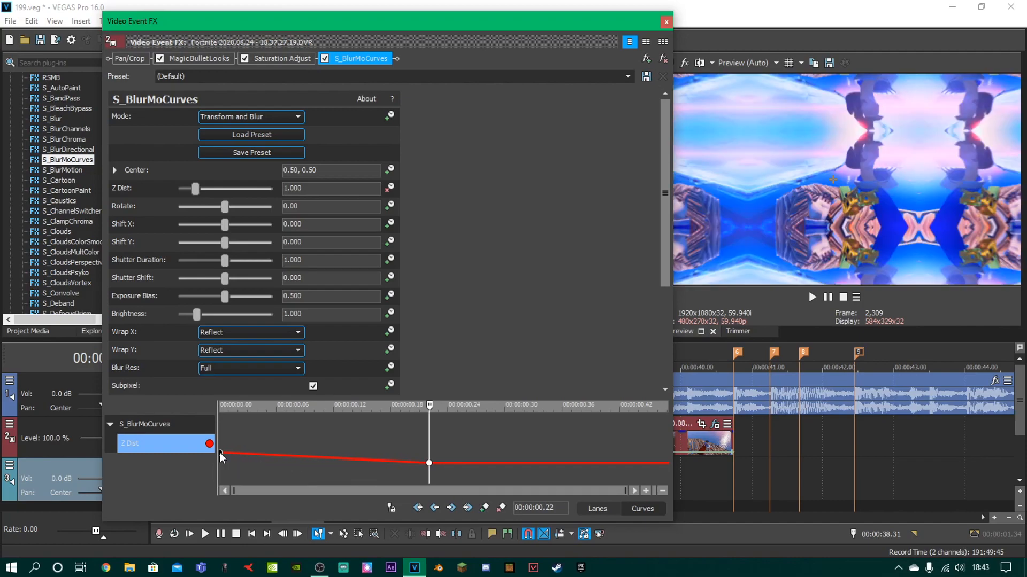
right_click(220, 454)
left_click(262, 374)
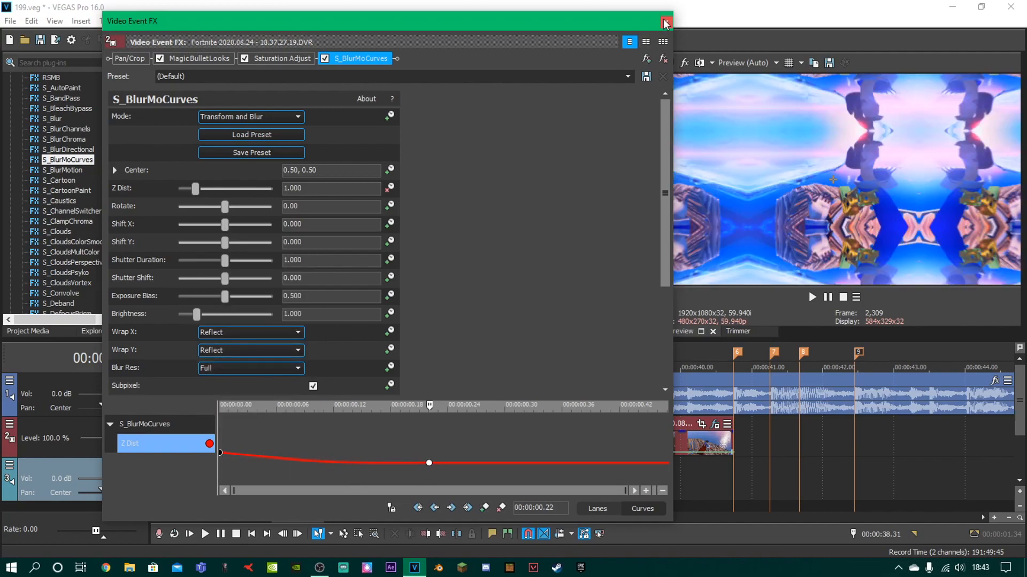
left_click(666, 23)
Add a magenta S_Glow to the clip after marker 3 and fade its Brightness to about 0.02 with an early keyframe
left_click(553, 365)
scroll(85, 214, "up", 3)
scroll(80, 211, "down", 15)
scroll(78, 213, "down", 5)
left_click(57, 190)
left_click_drag(183, 104, 608, 448)
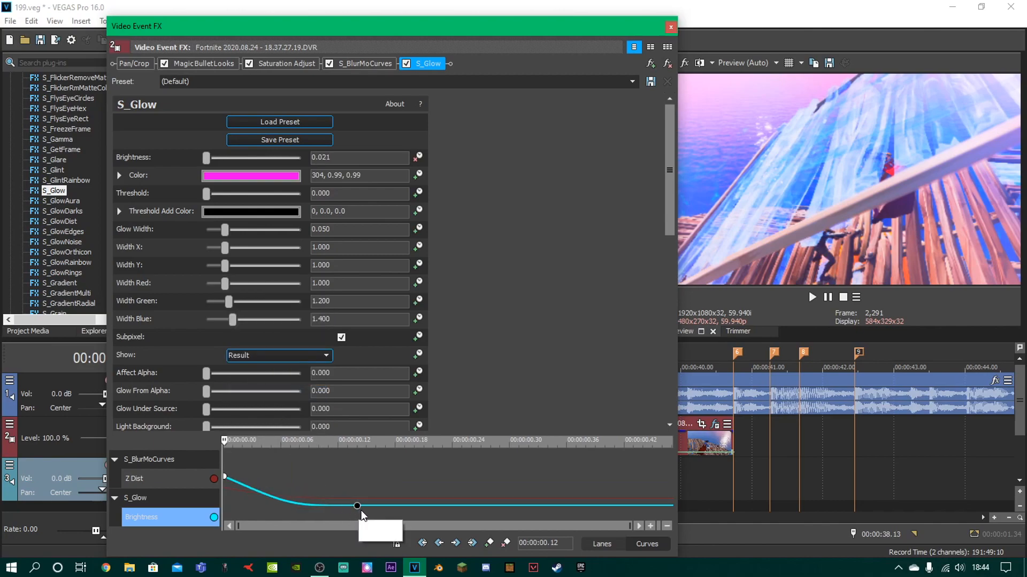
left_click(501, 477)
left_click_drag(358, 508, 385, 508)
Set the last Z Dist keyframe before that clip's end to Slow Fade
right_click(538, 499)
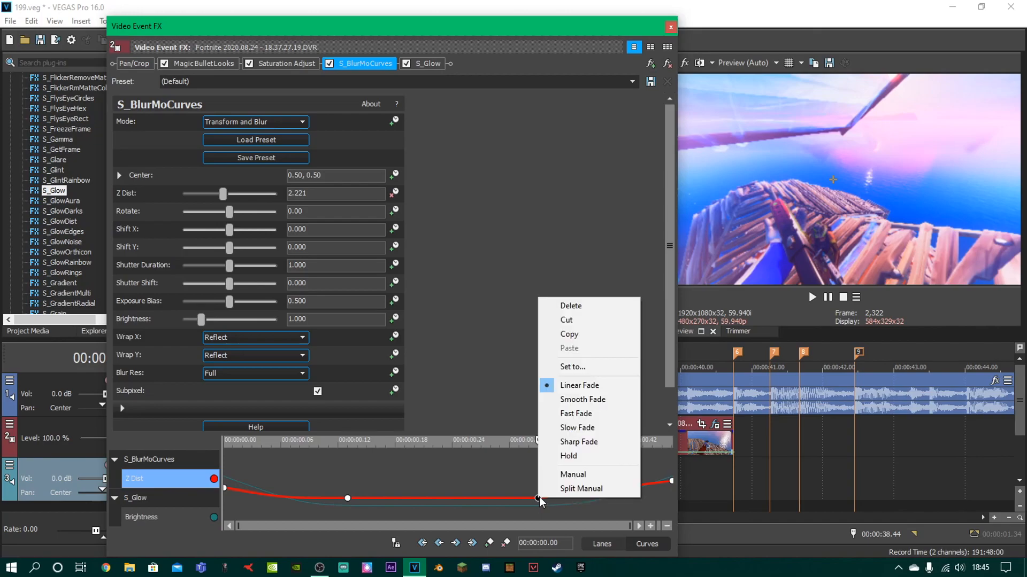
left_click(566, 428)
left_click(671, 26)
Play through the clip after marker 3 and into the last clip to check the transition
key("space")
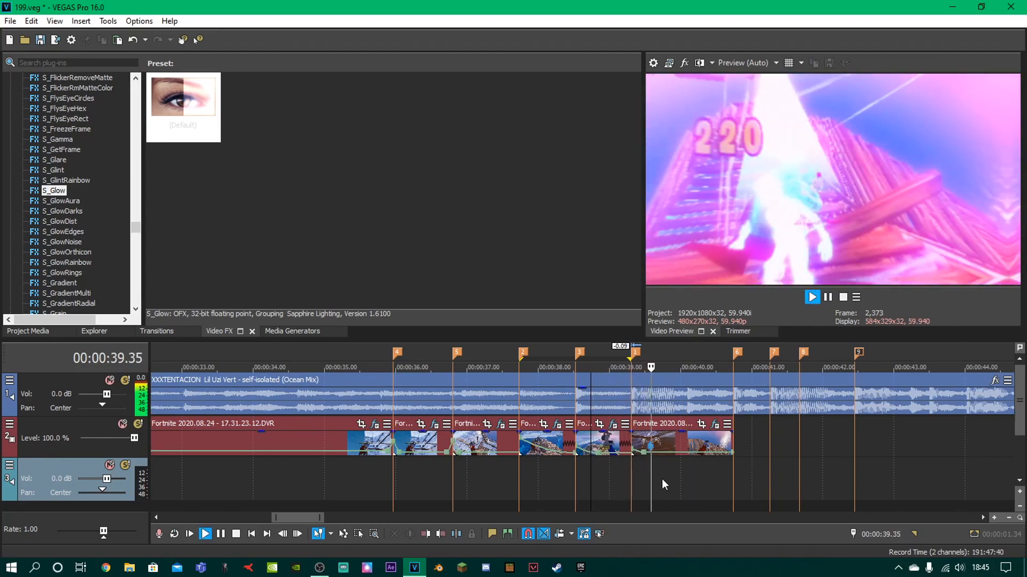
left_click(618, 476)
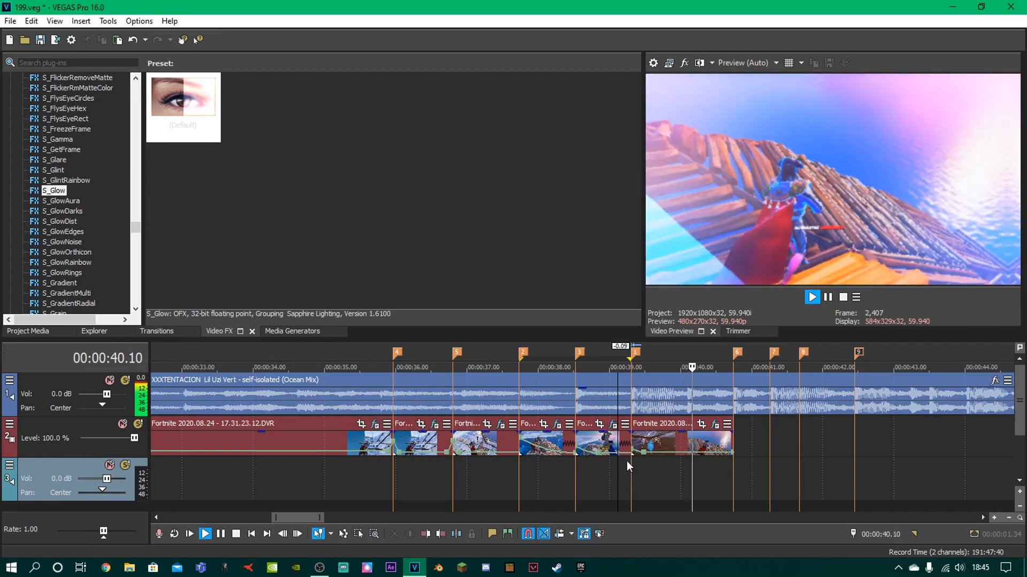
left_click(626, 440)
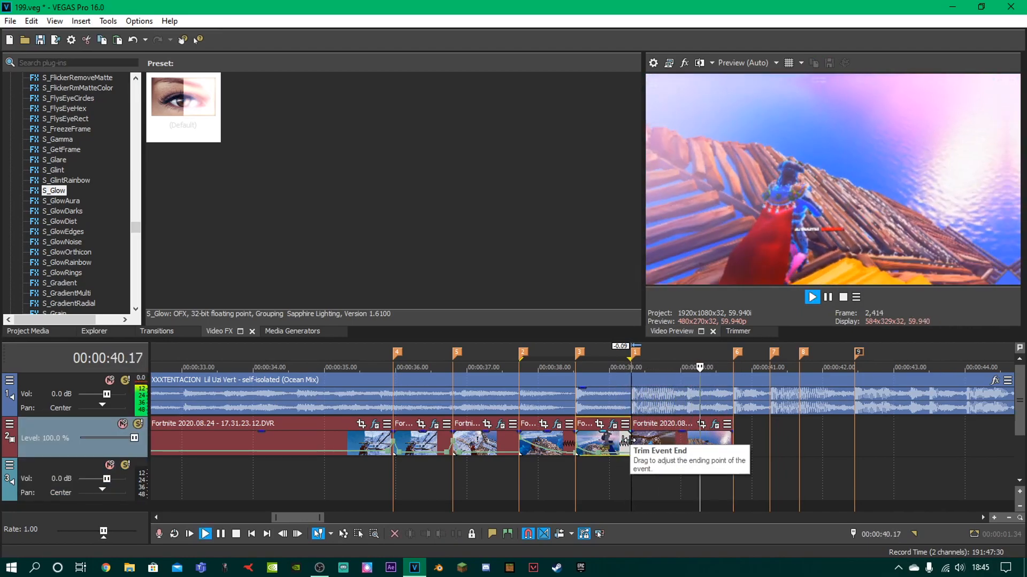
On the last clip, try Color Corrector (Secondary) before S_Glow, animating Rotate hue from 180 to 0 with Fast Fade, and save
left_click(613, 424)
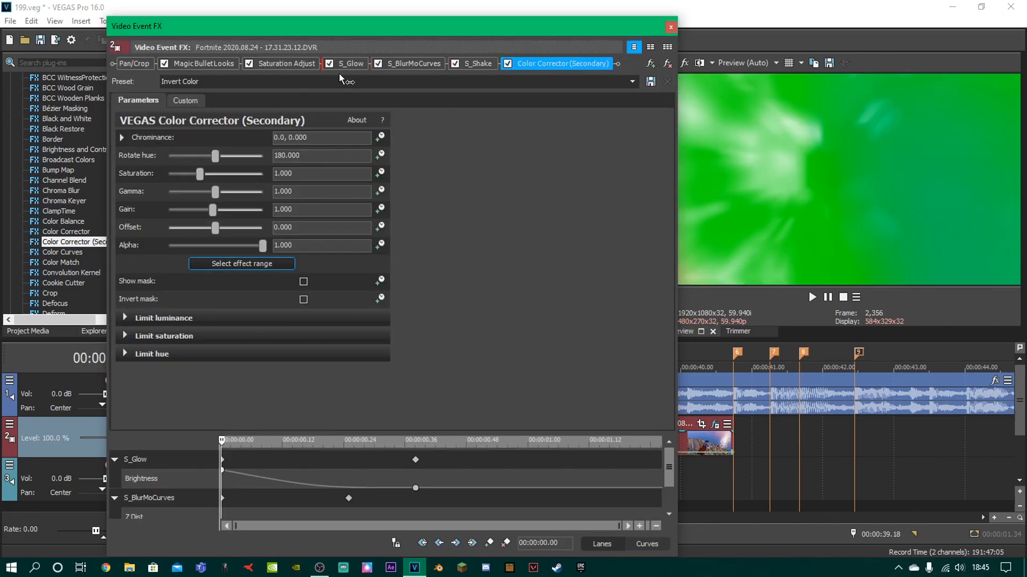
left_click_drag(338, 74, 338, 74)
left_click(431, 442)
left_click_drag(215, 156, 169, 156)
left_click(647, 544)
right_click(224, 485)
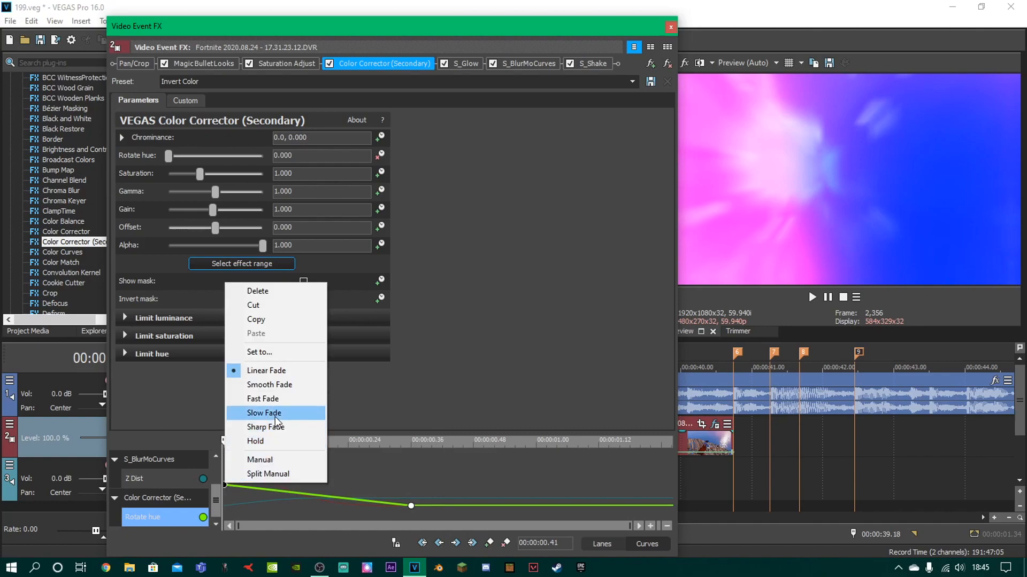
left_click(276, 400)
key("ctrl+s")
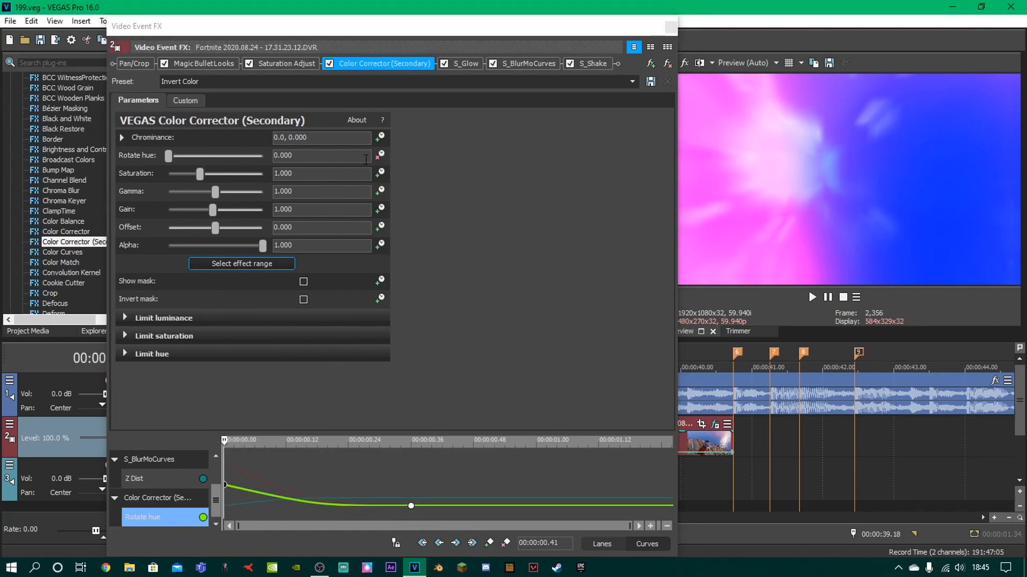
Play the last clip to check the hue-shift effect
left_click(671, 28)
key("space")
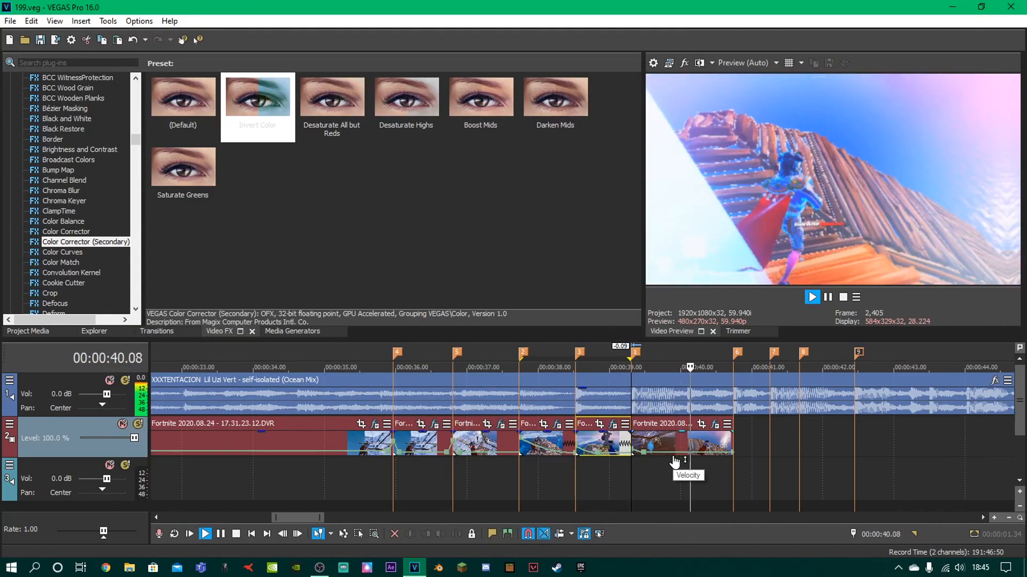
key("space")
On the last clip, remove Color Corrector (Secondary) and raise the S_Shake Amplitude to 1.939
left_click(714, 425)
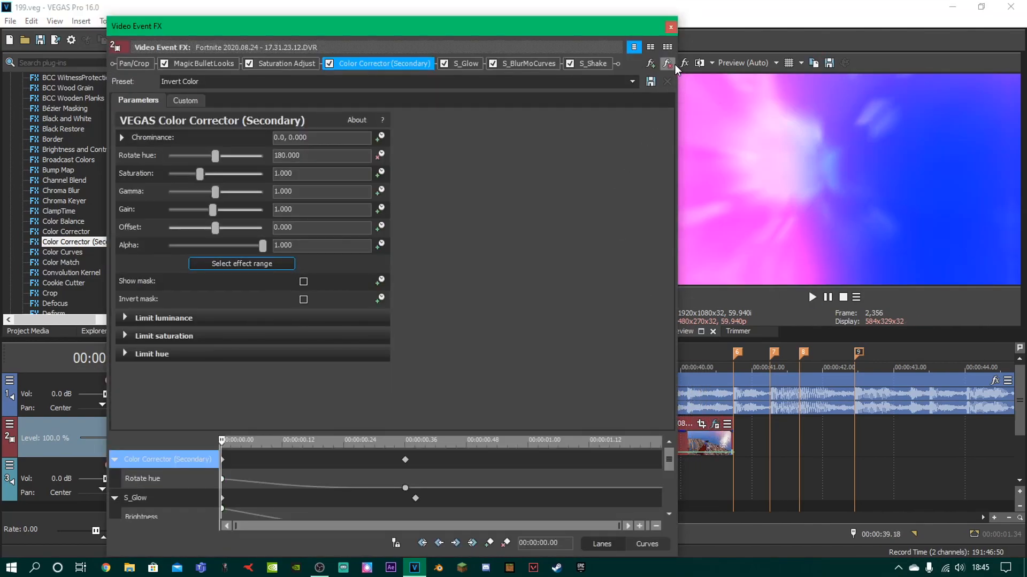
left_click(667, 63)
left_click(478, 64)
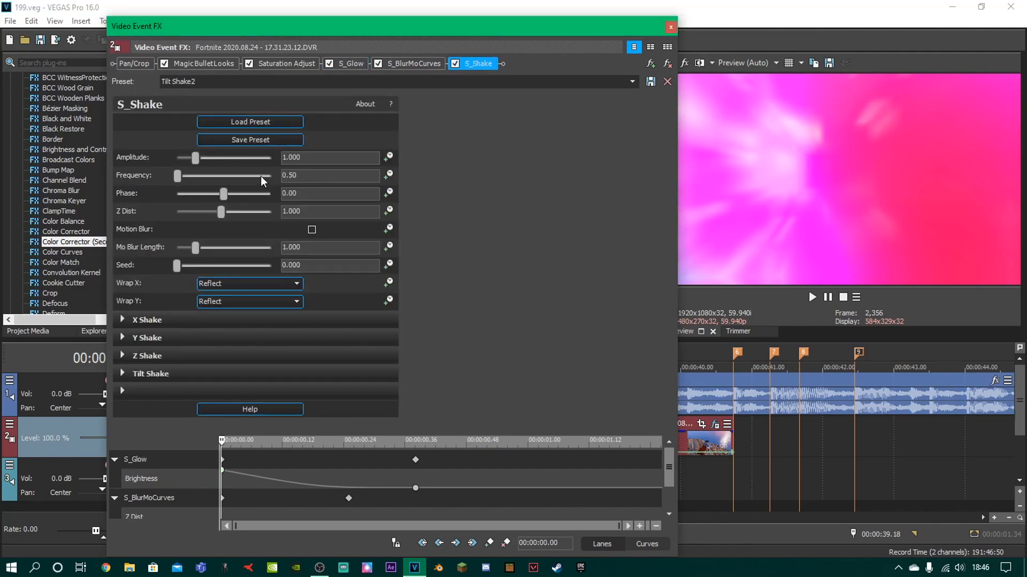
left_click_drag(195, 159, 212, 159)
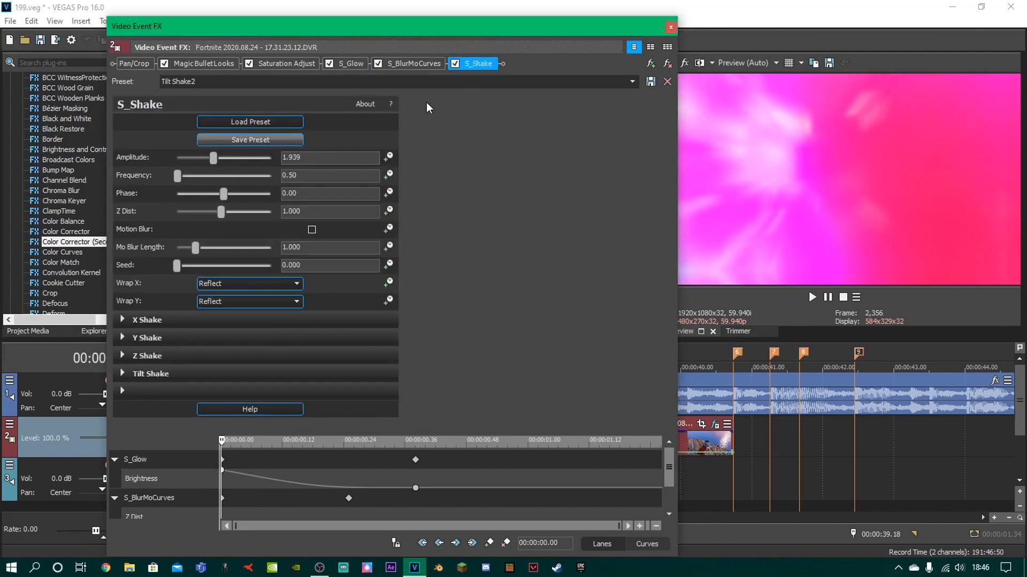
Play the last clip to check the stronger shake
left_click(670, 27)
key("space")
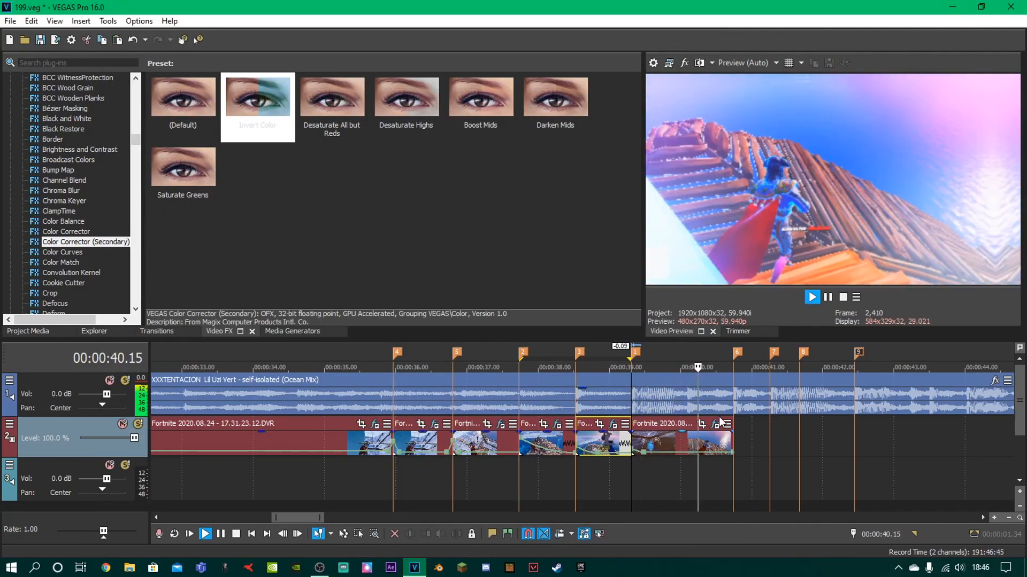
key("space")
Animate the last clip's S_Shake Amplitude so it falls to 0.000 at 00:00:00.38
left_click(715, 424)
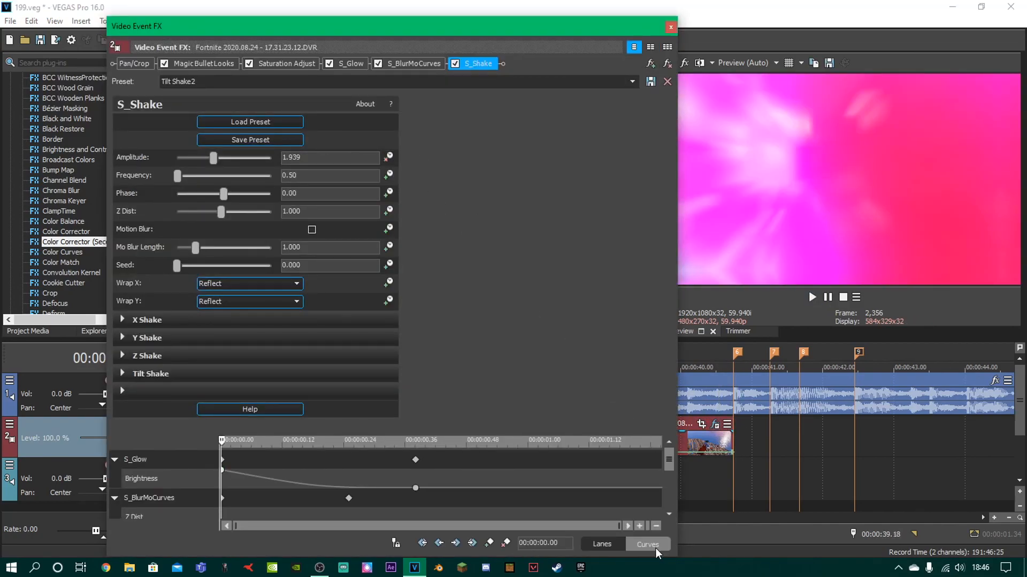
left_click(647, 544)
scroll(217, 490, "down", 2)
left_click(194, 517)
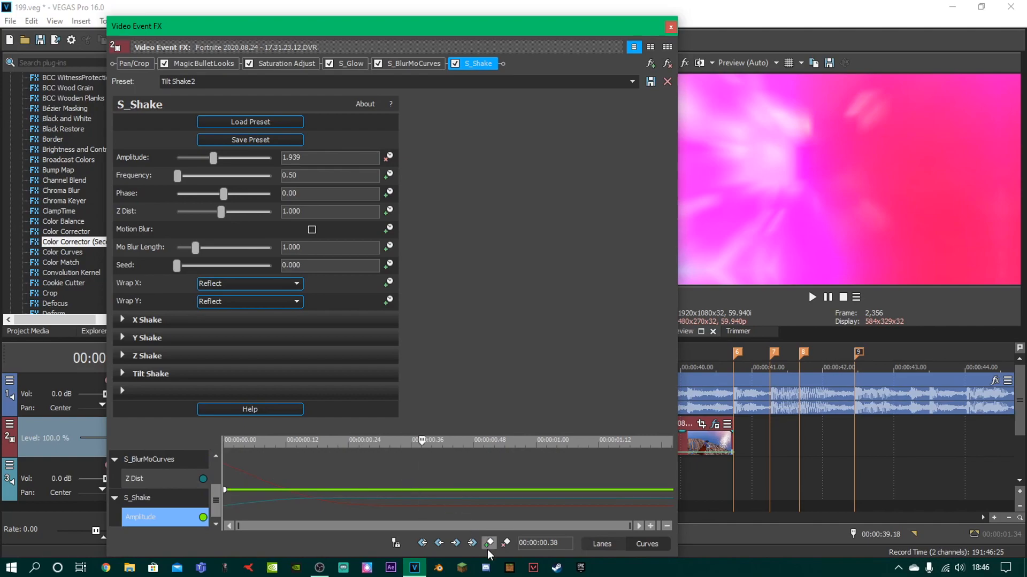
left_click_drag(426, 496, 422, 506)
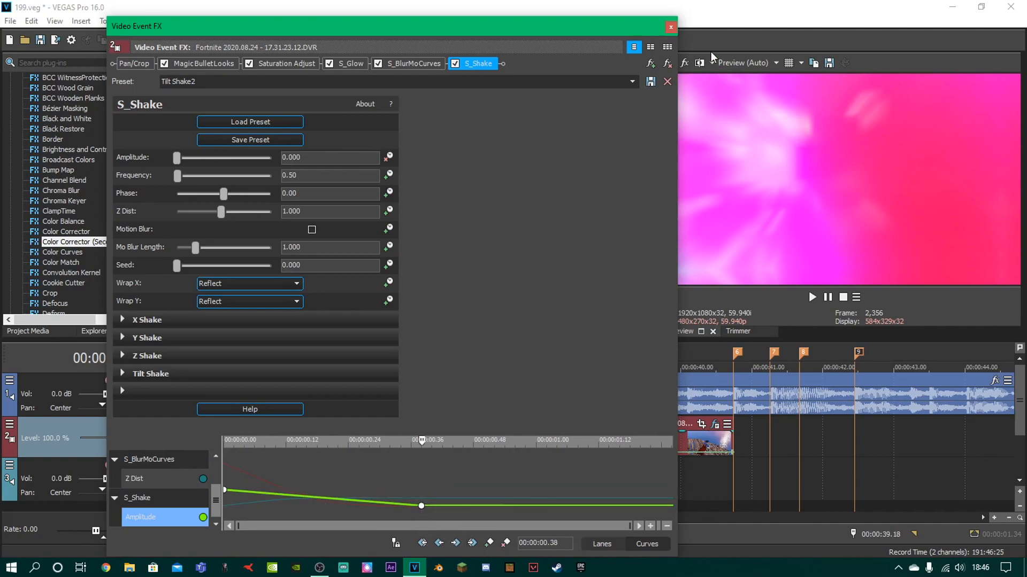
left_click(671, 26)
Play back the last clip's fading shake and save the project
key("space")
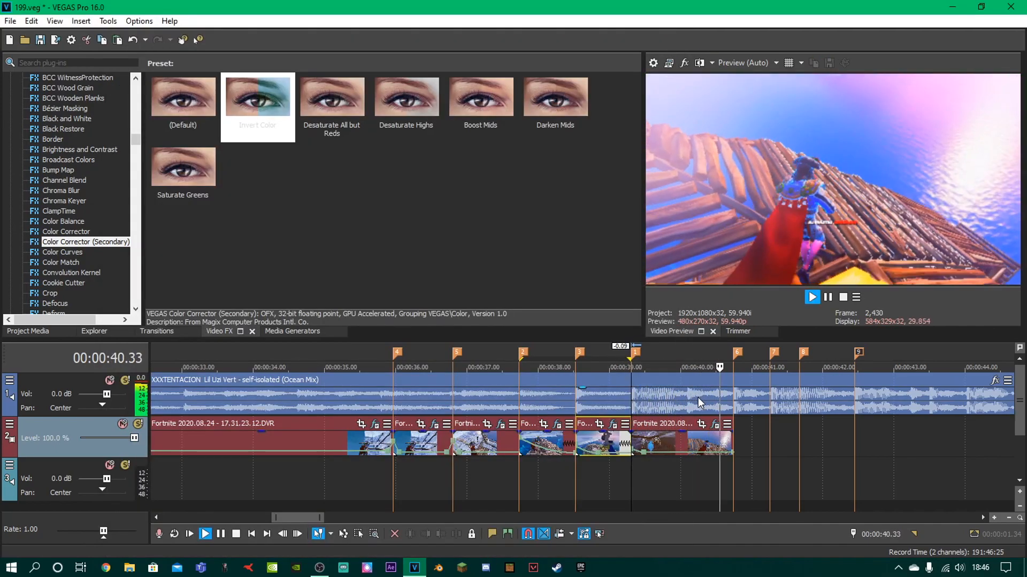
key("space")
left_click(586, 476)
key("ctrl+s")
Replay the edit from marker 2 into the last clip to review the transitions
key("space")
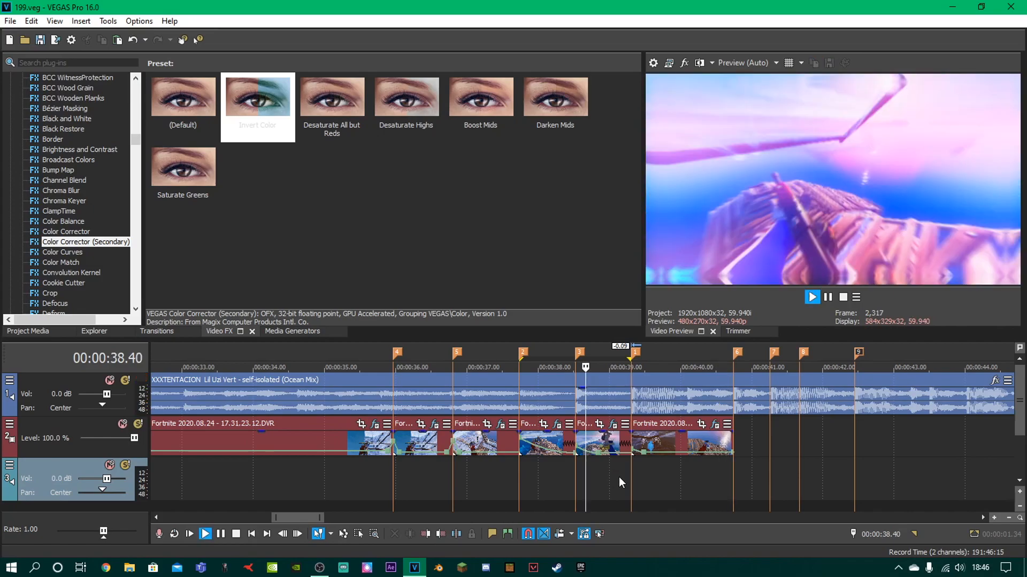
key("space")
left_click(641, 451)
key("space")
key("space")
left_click(505, 472)
left_click(519, 472)
scroll(534, 471, "up", 3)
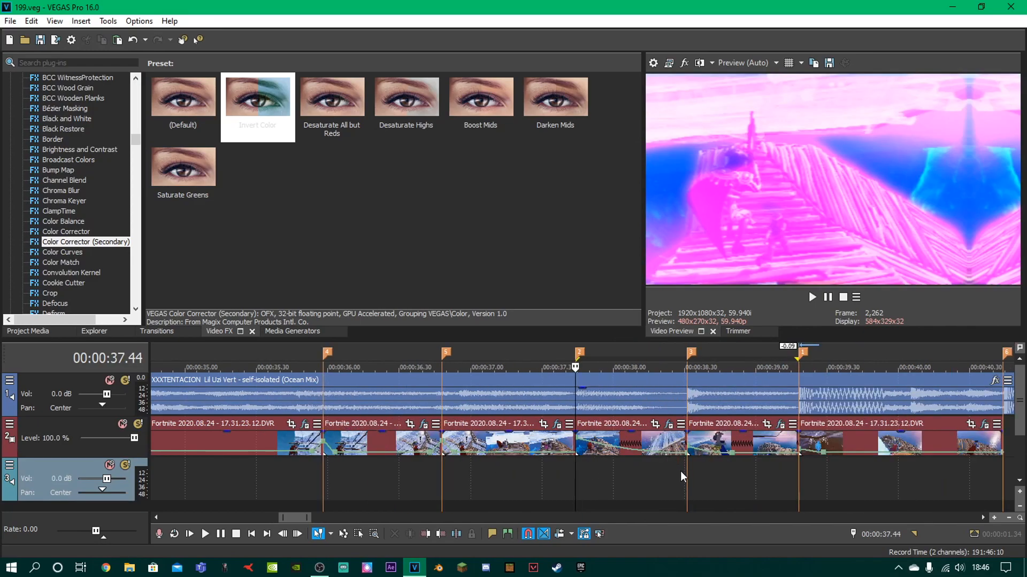
scroll(681, 471, "down", 3)
key("space")
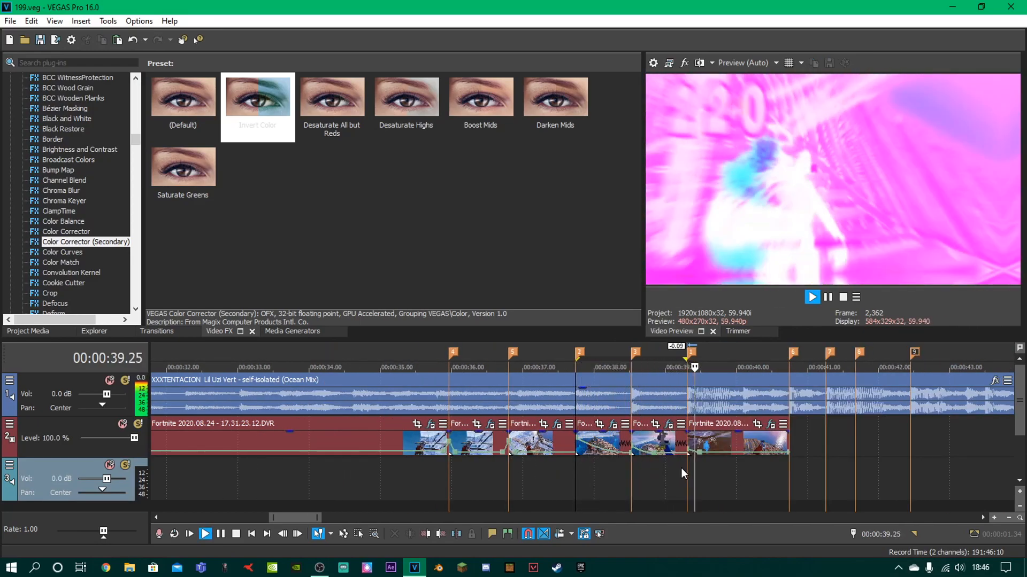
key("space")
Selectively paste only the video event pan/crop settings onto the clip after marker 3
right_click(659, 440)
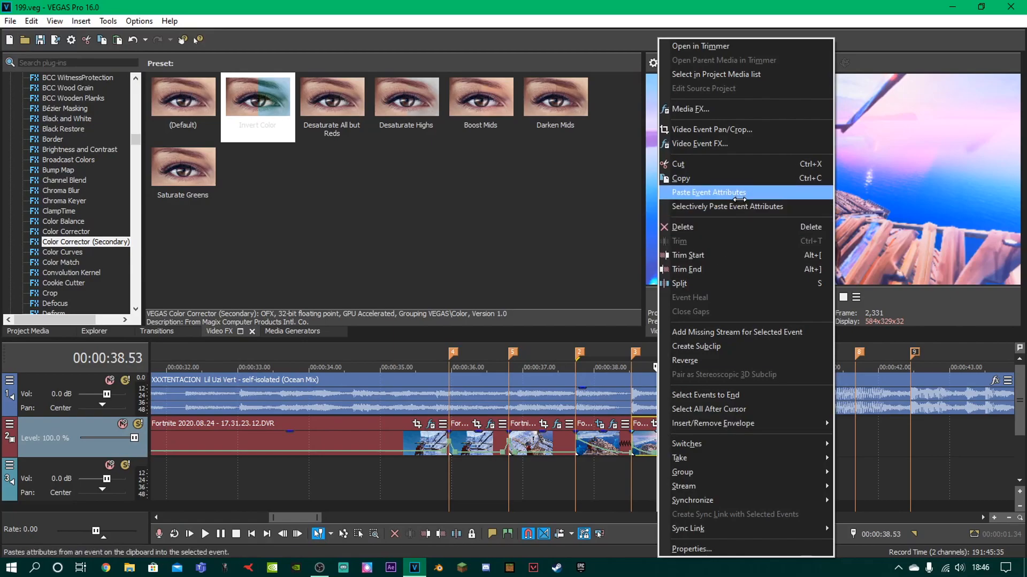
left_click(740, 206)
left_click(435, 278)
left_click(451, 270)
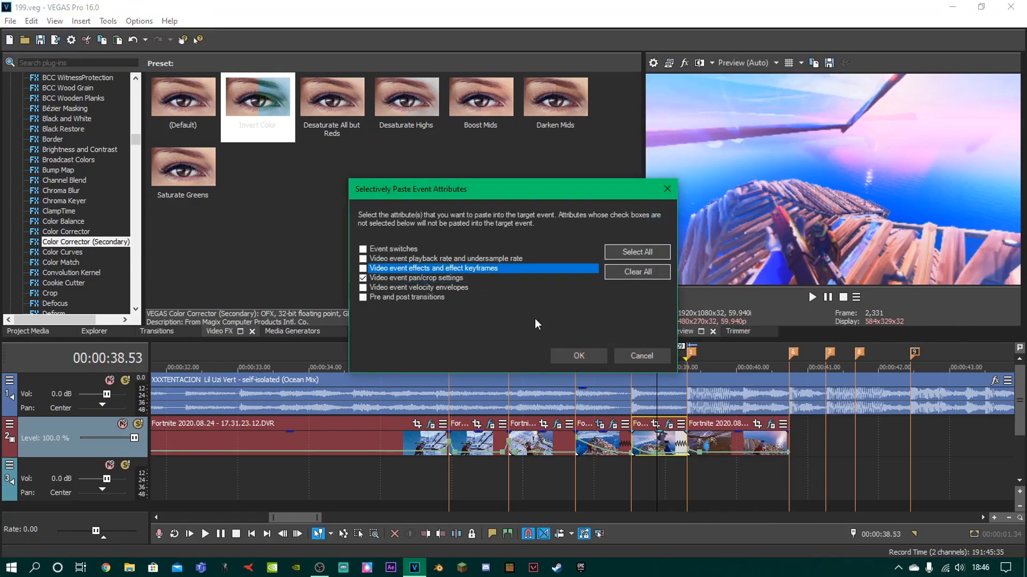
left_click(588, 358)
In the Pan/Crop settings of the clip after marker 3, move the second position keyframe to 00:00:00.36
left_click(669, 424)
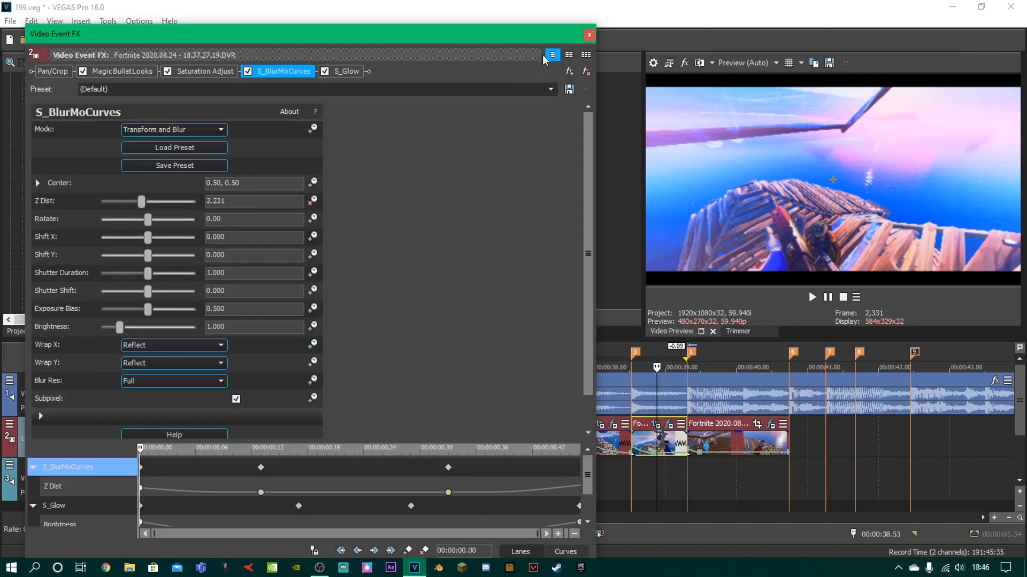
left_click(589, 35)
left_click(654, 426)
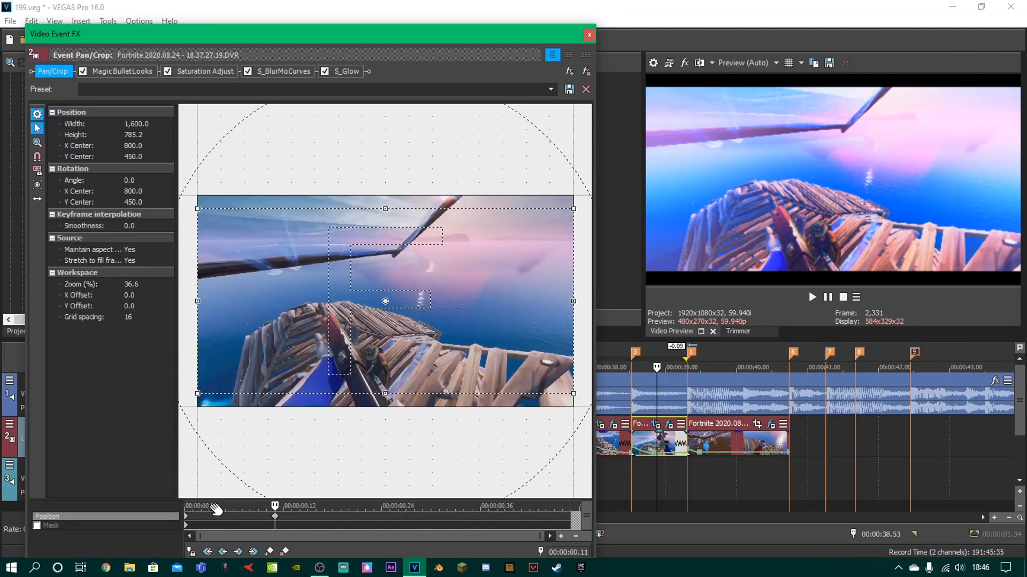
left_click_drag(477, 529, 481, 528)
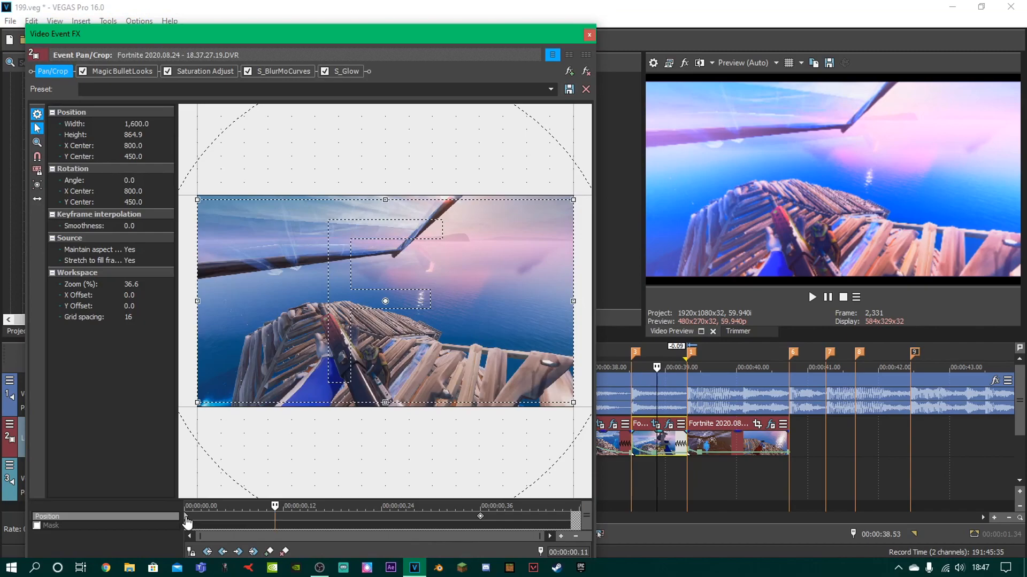
Close the Pan/Crop settings and play back the edit from marker 2 into the last clip
left_click(590, 35)
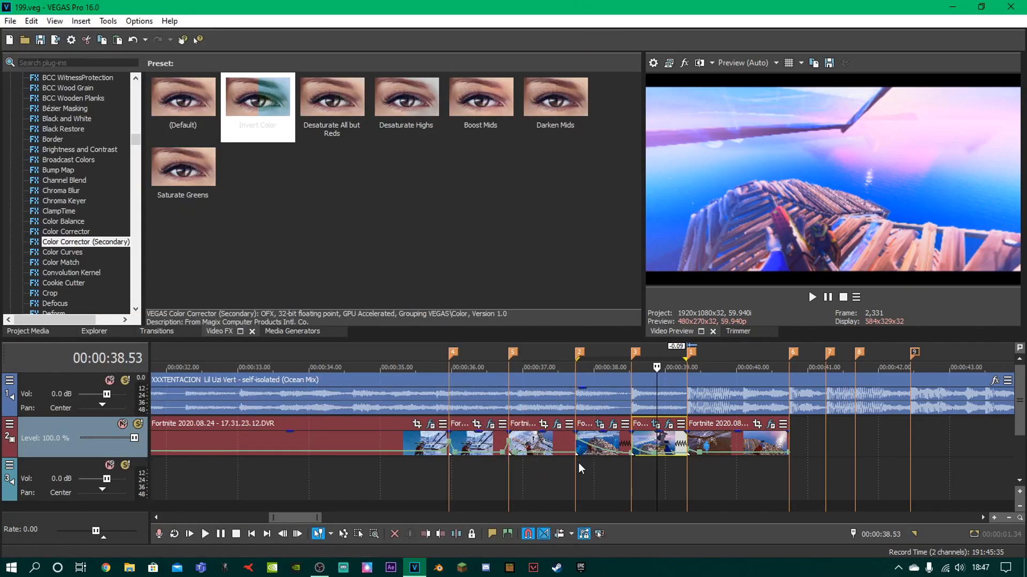
left_click(570, 468)
key("space")
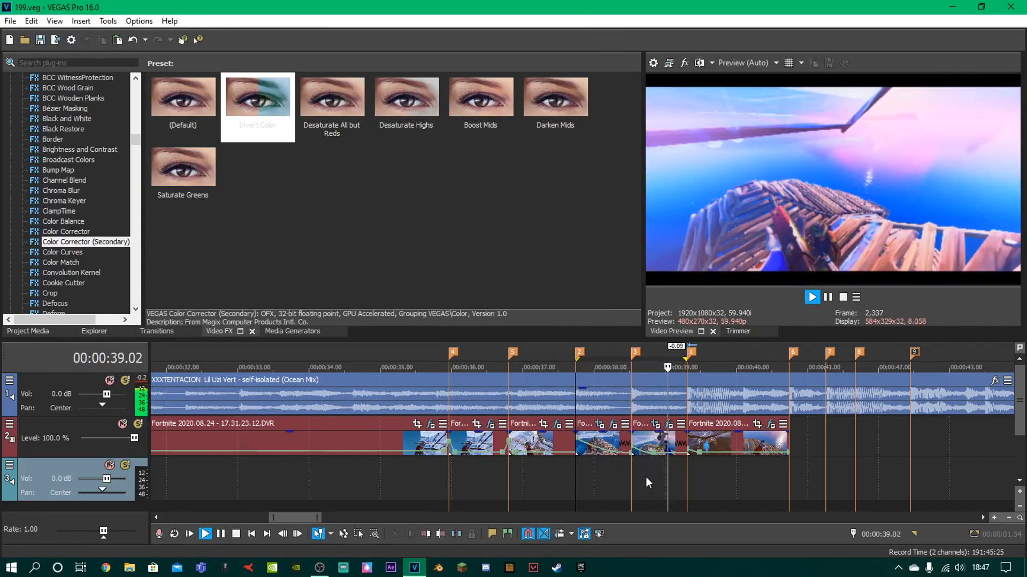
left_click_drag(702, 486, 556, 488)
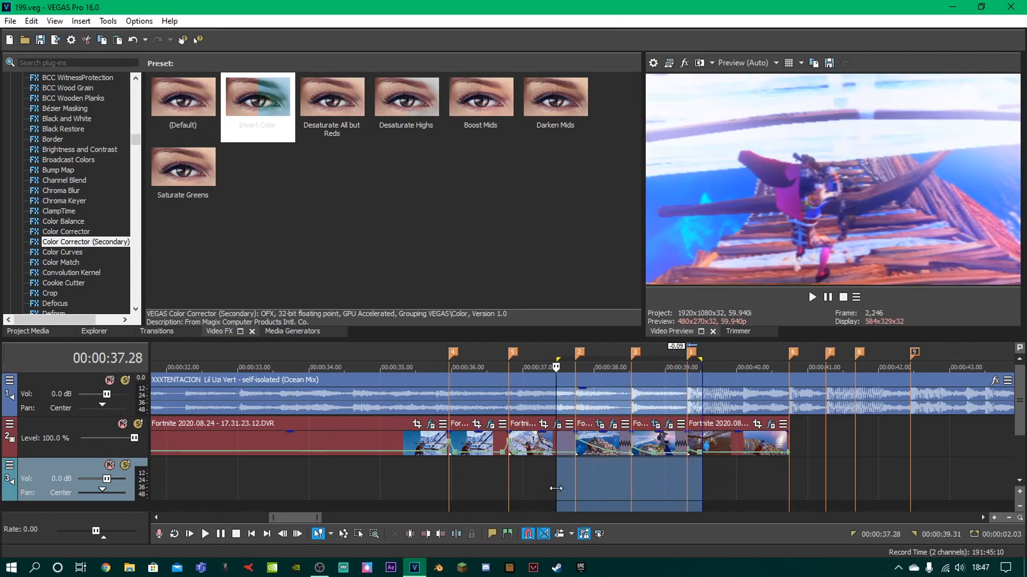
left_click(573, 483)
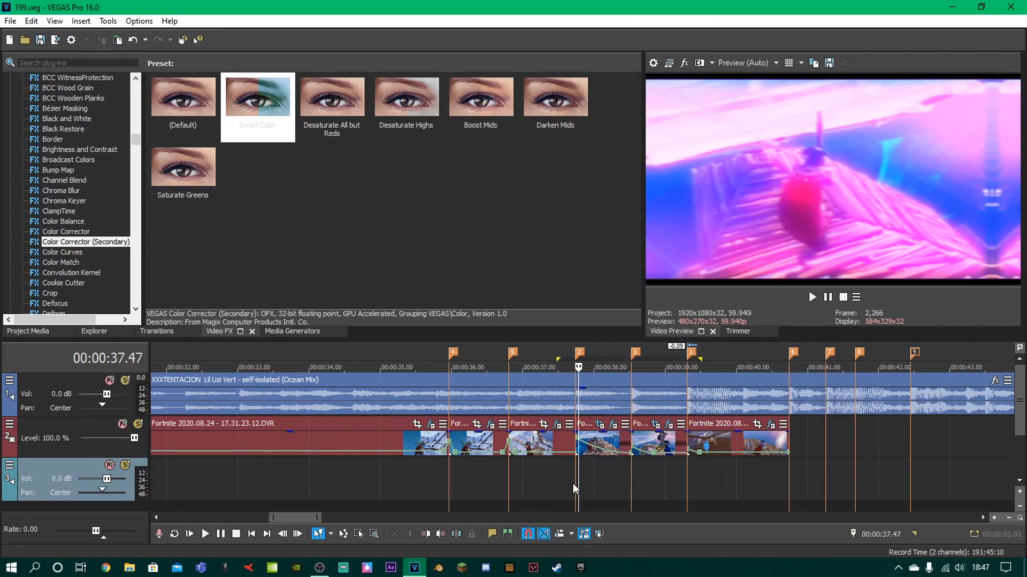
Go through the clip after marker 2 frame by frame to examine its transition
key("Right")
key("Right")
key("Right")
key("Right")
key("Right")
key("Right")
key("Right")
key("Right")
key("Right")
key("Right")
key("Right")
key("Right")
key("Right")
Replay from before marker 2 through the clip after marker 3 to check its blur timing
left_click(539, 500)
key("space")
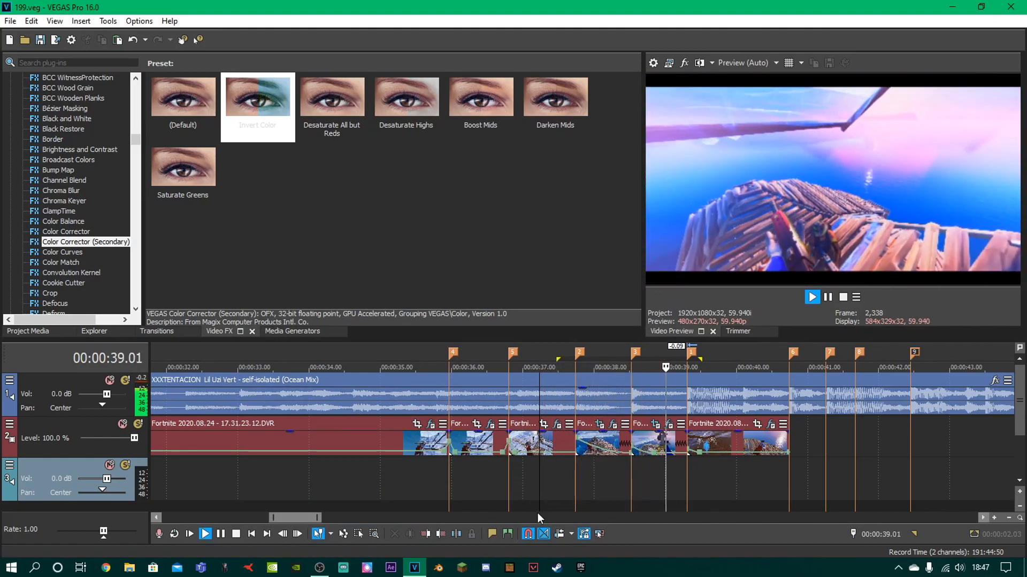
left_click(665, 430)
key("space")
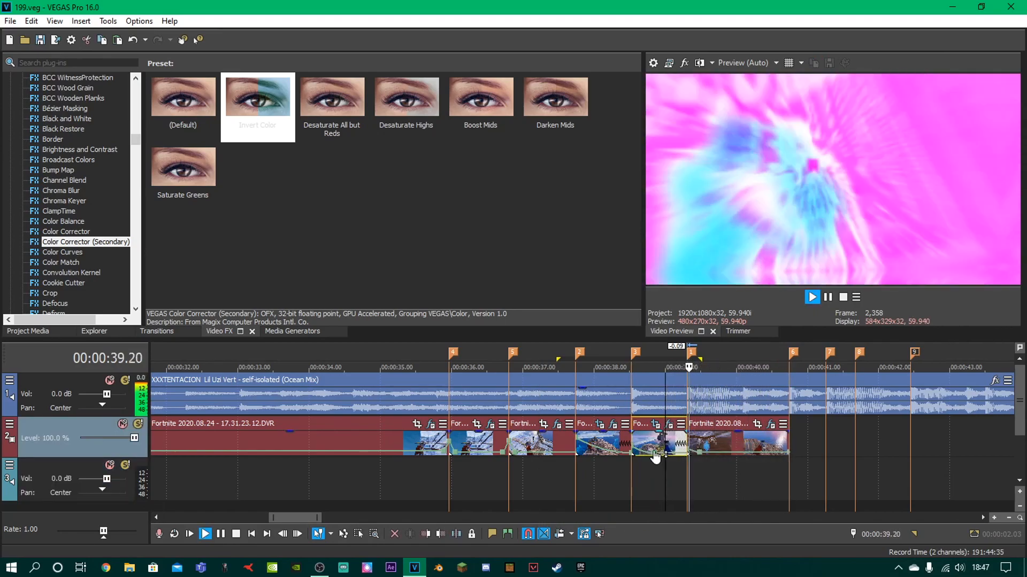
left_click(637, 470)
key("space")
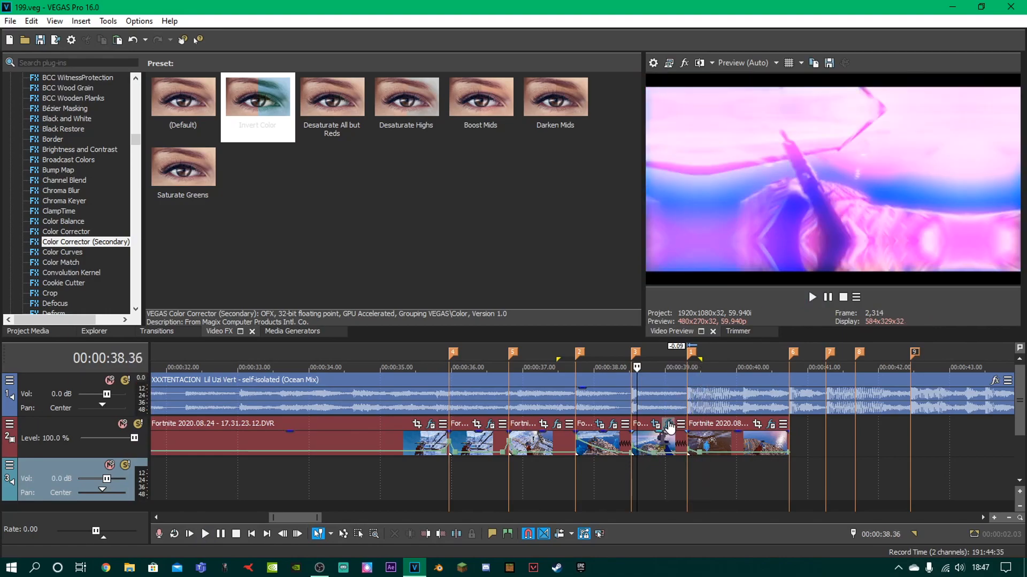
In the effects of the clip after marker 3, move the third S_BlurMoCurves keyframe to 00:00:00.29
left_click(668, 424)
scroll(583, 491, "down", 1)
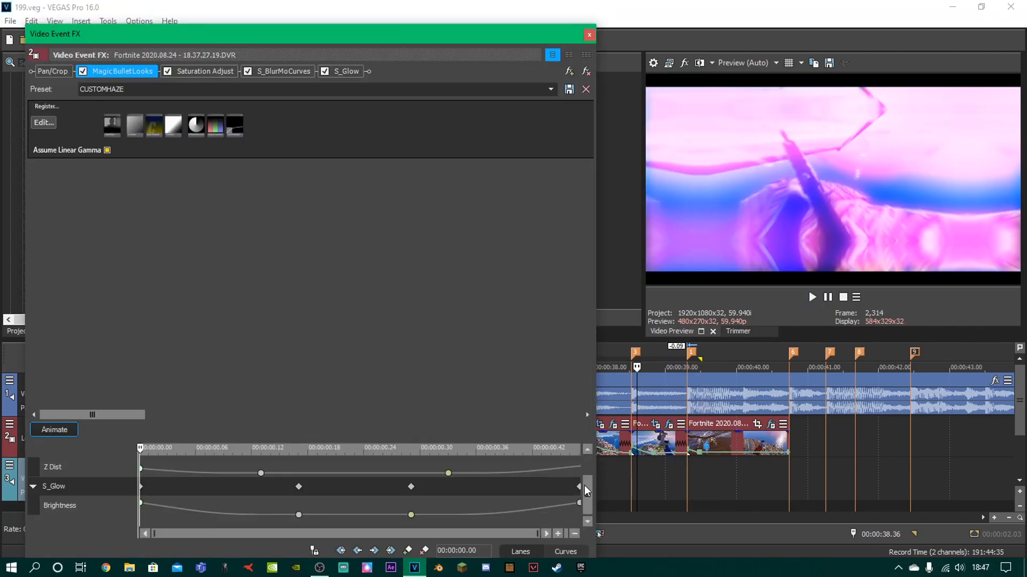
scroll(584, 486, "up", 1)
left_click_drag(448, 468, 412, 468)
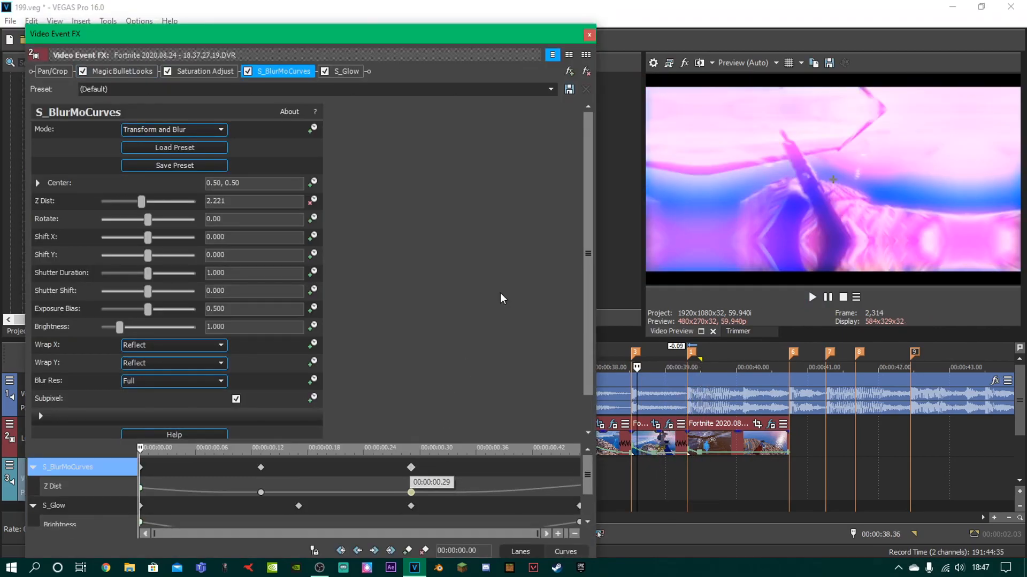
left_click(591, 34)
Play back the retimed blur on the clip after marker 3 several times and save the project
key("space")
key("space")
key("space")
key("space")
key("space")
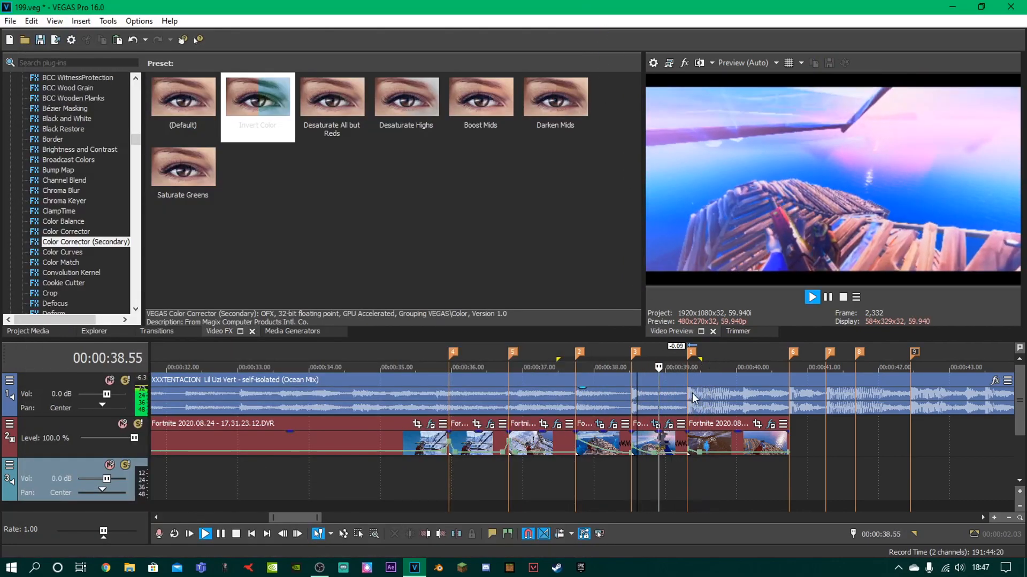
key("space")
key("space")
key("space")
key("ctrl+s")
Add Bass_Swoosh.mp3 from the project media to the empty audio track, spanning the cut at marker 4
scroll(711, 451, "down", 5)
left_click(507, 470)
left_click(515, 470)
scroll(748, 472, "up", 3)
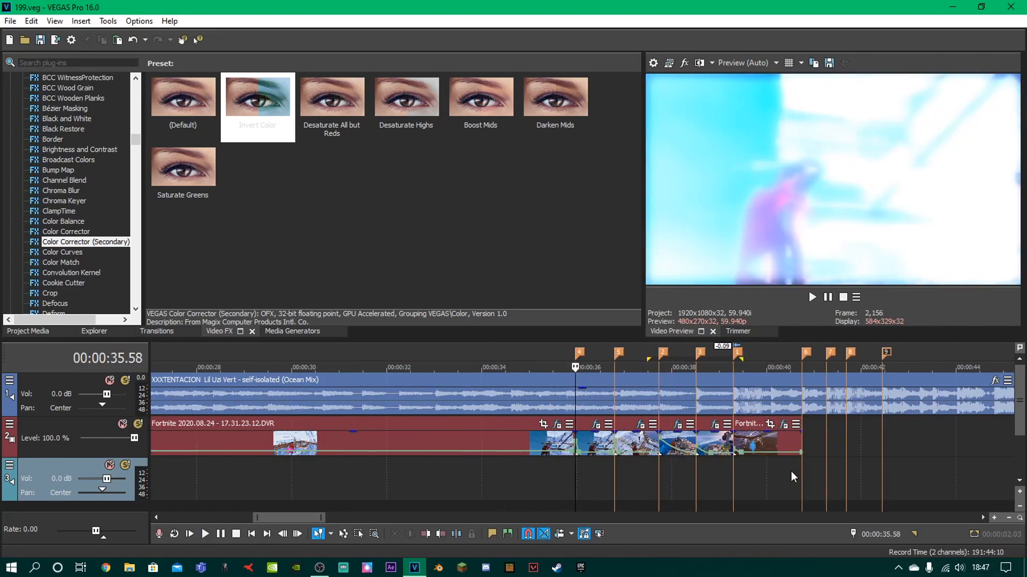
scroll(802, 473, "up", 2)
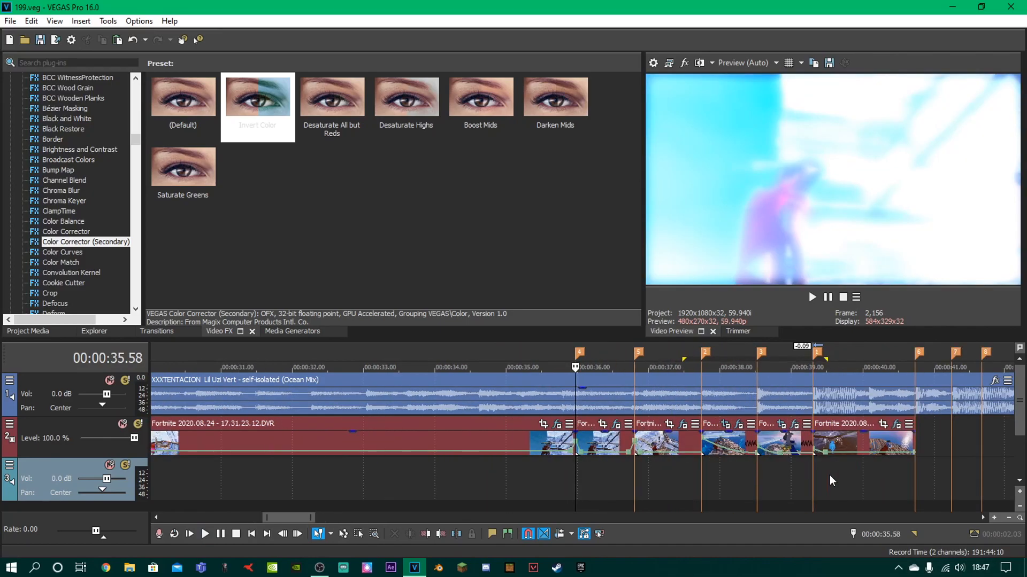
left_click(22, 332)
scroll(220, 227, "down", 1)
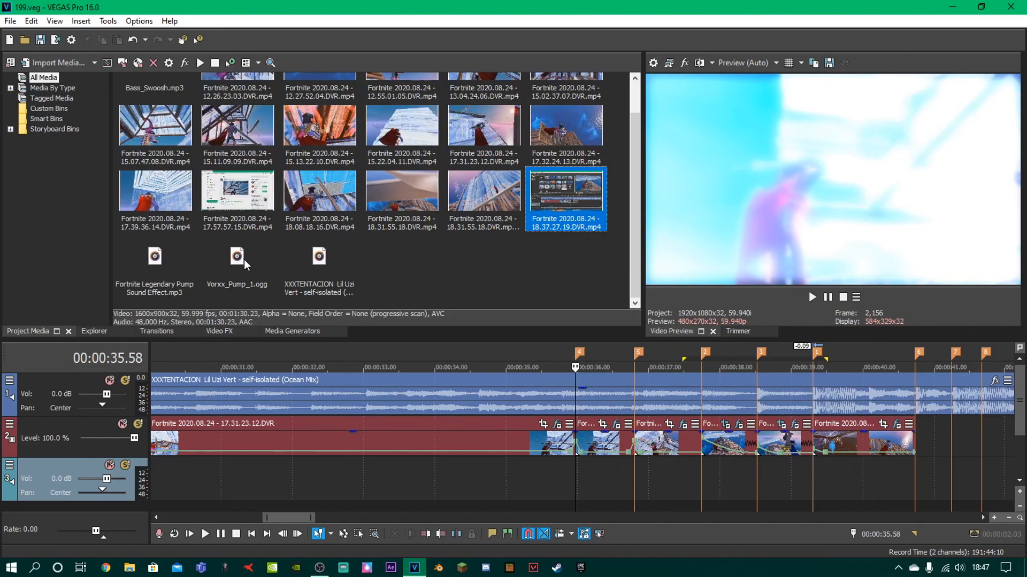
scroll(197, 143, "up", 1)
left_click(164, 121)
left_click_drag(490, 398, 583, 492)
scroll(549, 484, "up", 1)
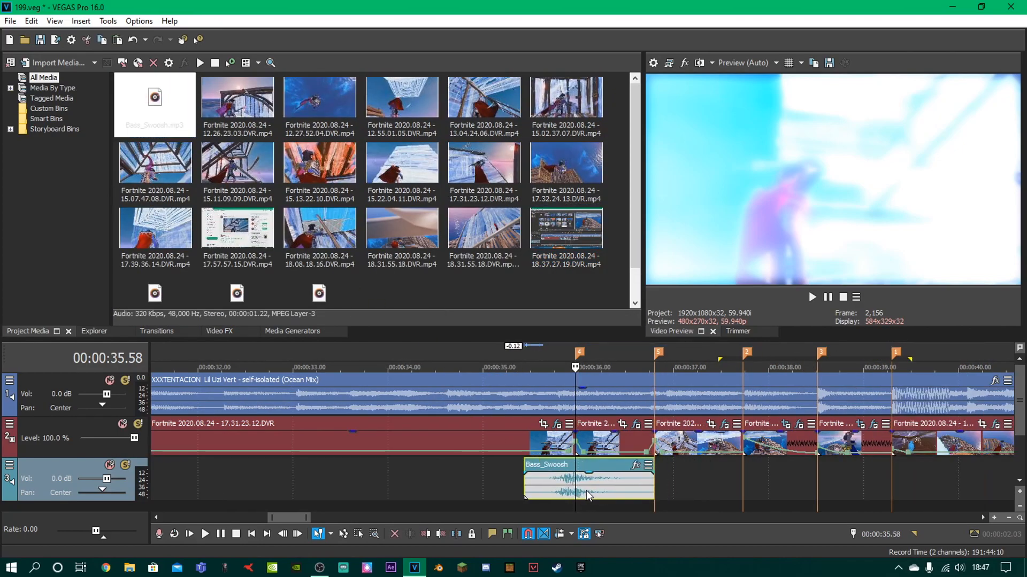
Align the swoosh peak with marker 4, set its track volume to 12.0 dB and the event gain to -7.8 dB
left_click(586, 490)
scroll(571, 490, "up", 1)
left_click_drag(573, 492, 577, 493)
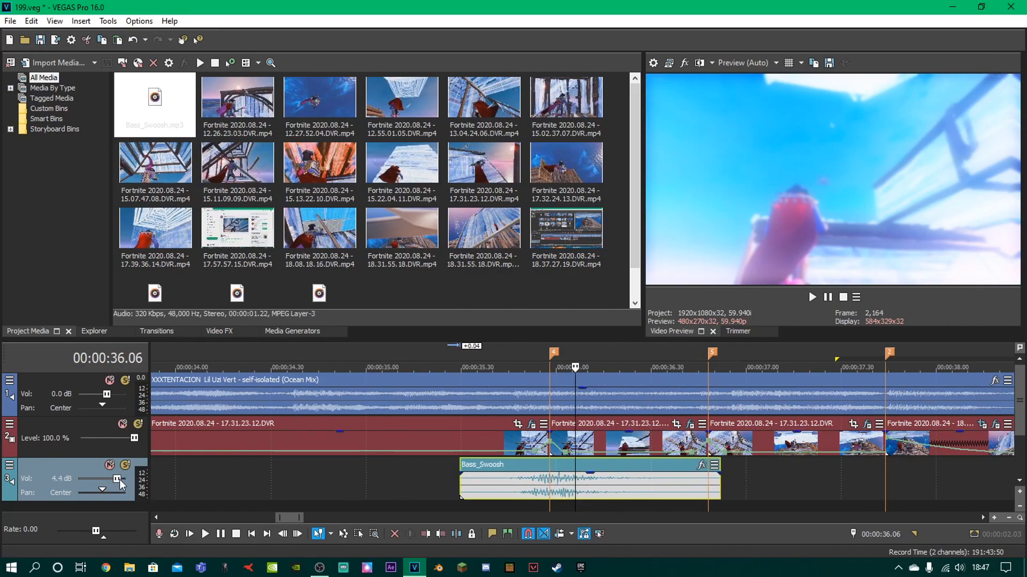
left_click_drag(593, 473, 597, 494)
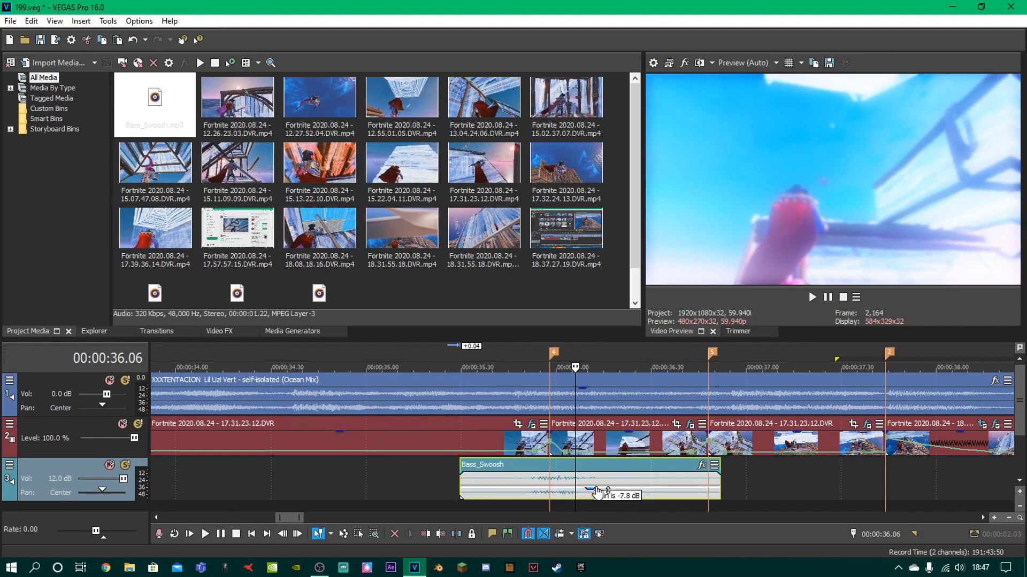
Play back the swoosh, lower its gain slightly more and shift it two frames later
left_click(497, 482)
key("space")
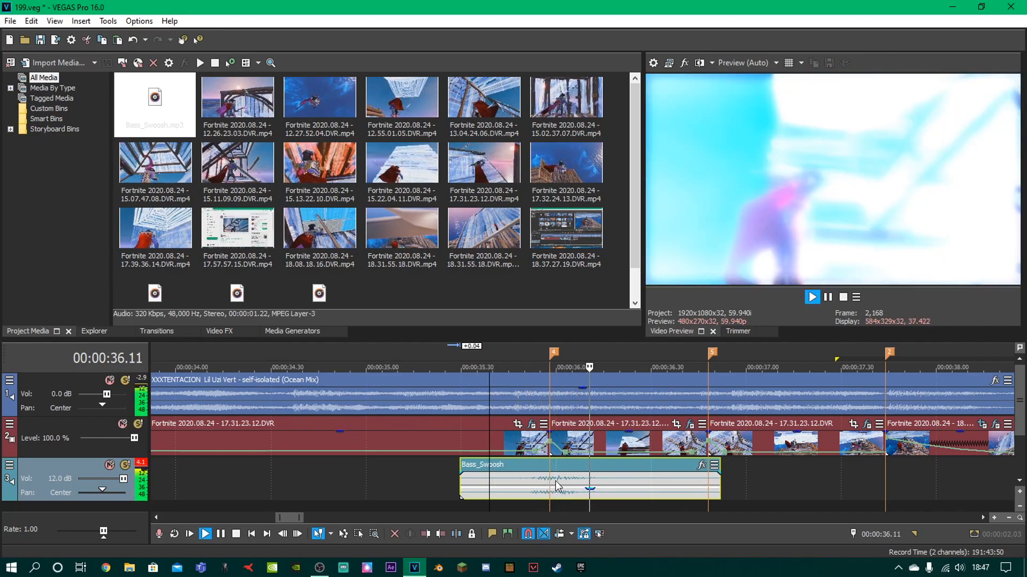
key("space")
left_click_drag(589, 491, 596, 486)
key("space")
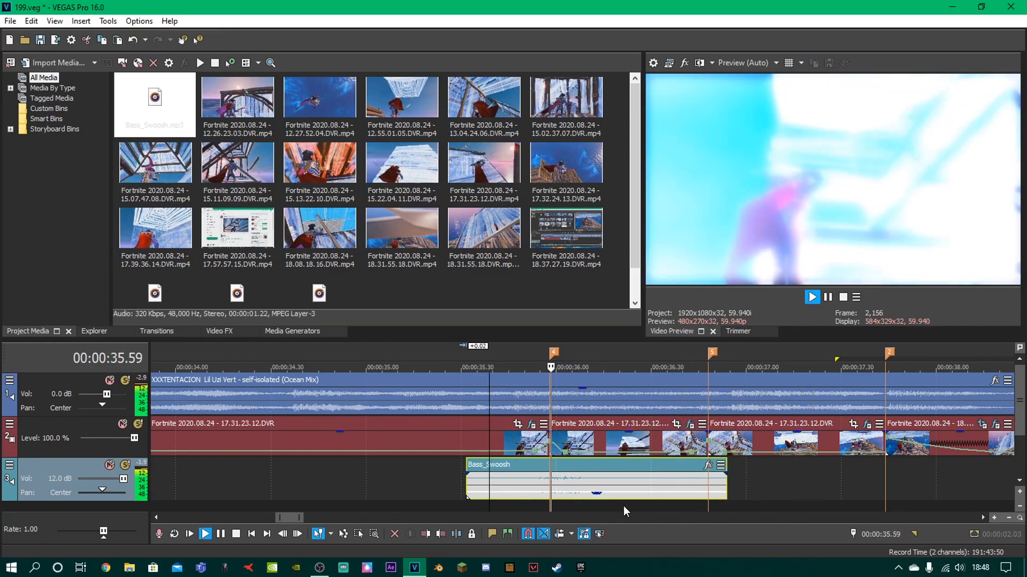
key("space")
key("space")
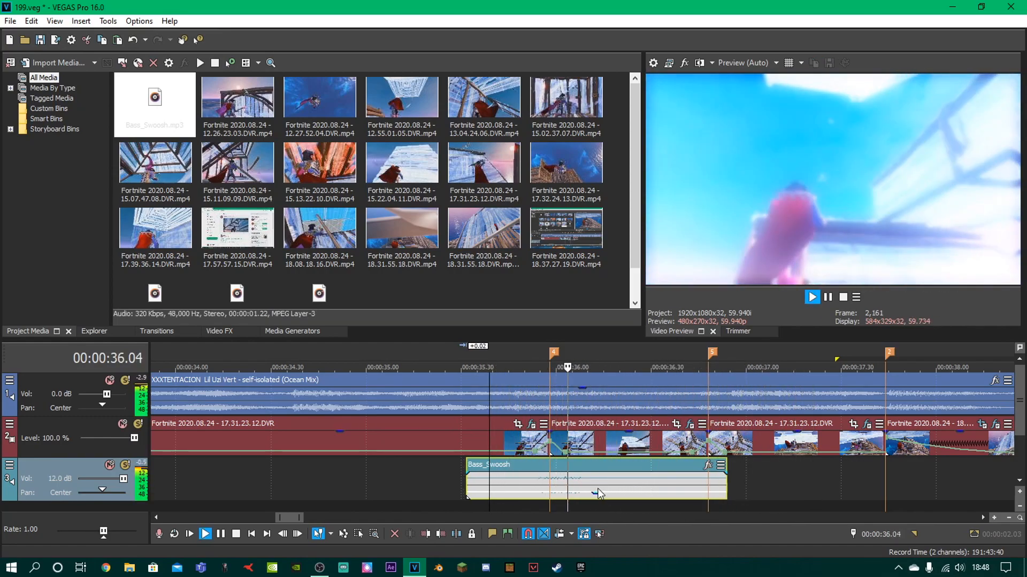
key("space")
Shift the swoosh two frames earlier and play it back against the marker 4 transition
left_click_drag(589, 483, 583, 483)
key("space")
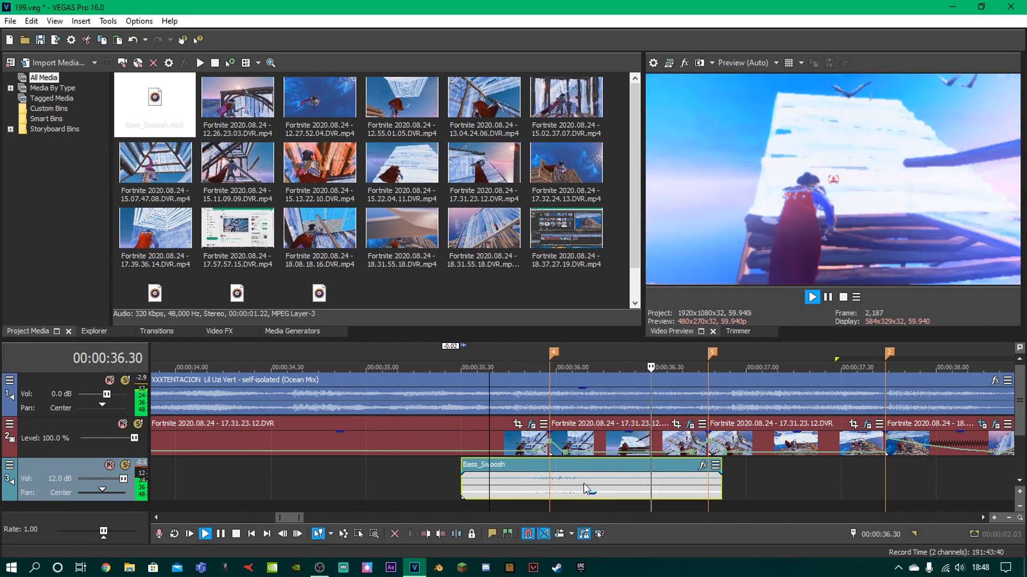
key("space")
key("space")
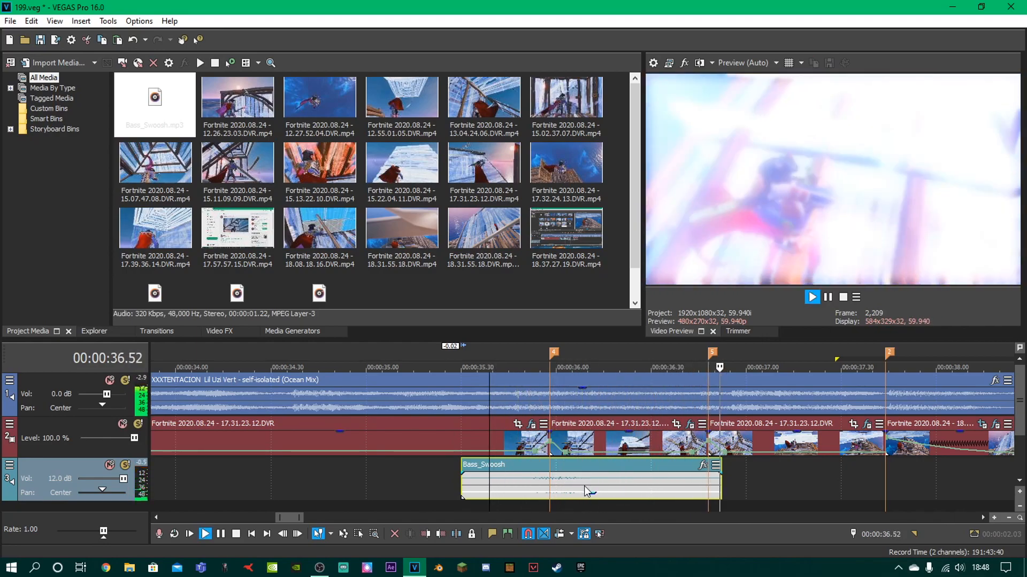
key("space")
Copy the Bass_Swoosh event onto the next transition after marker 4 and play both swooshes back
scroll(614, 471, "down", 4)
left_click(605, 468)
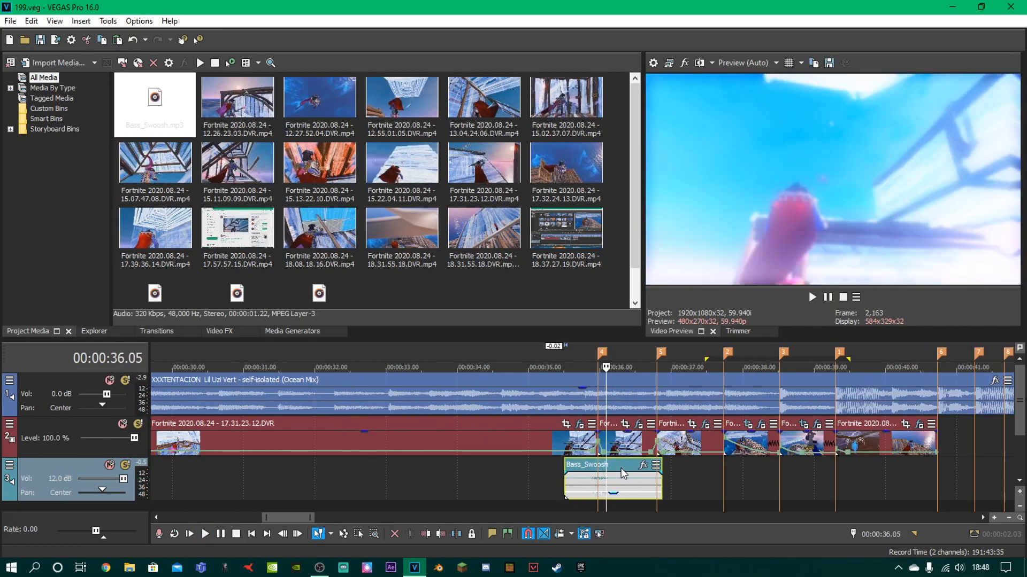
left_click_drag(624, 470, 680, 480, "ctrl")
left_click(545, 483)
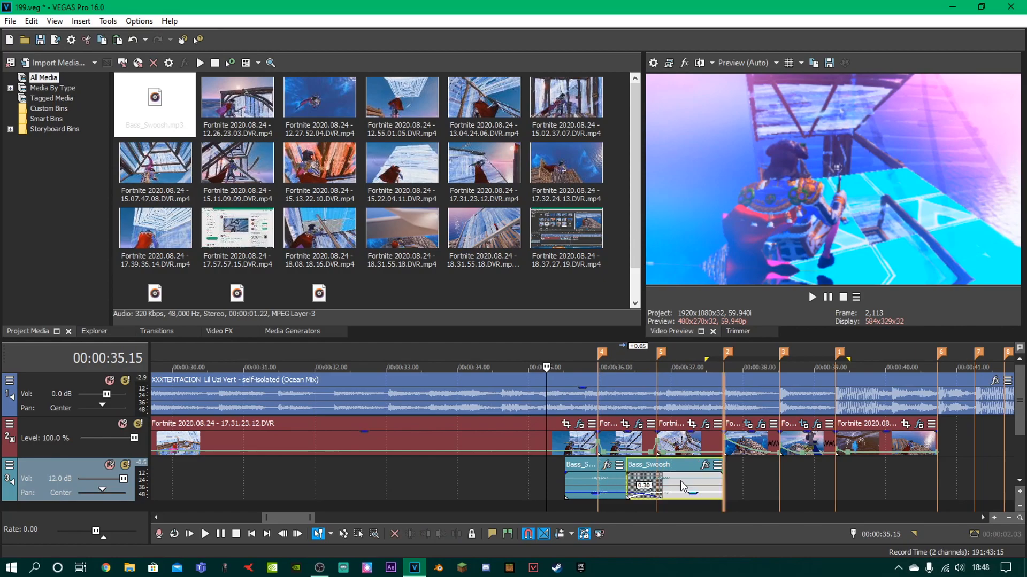
key("space")
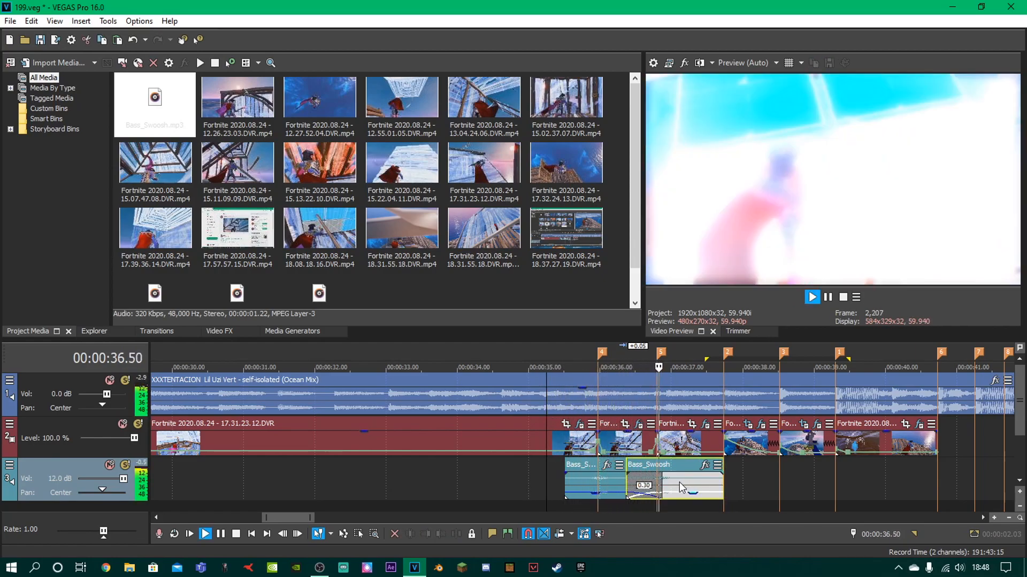
key("space")
Place another Bass_Swoosh copy over the marker 2 transition, play it back and save the project
left_click(612, 488)
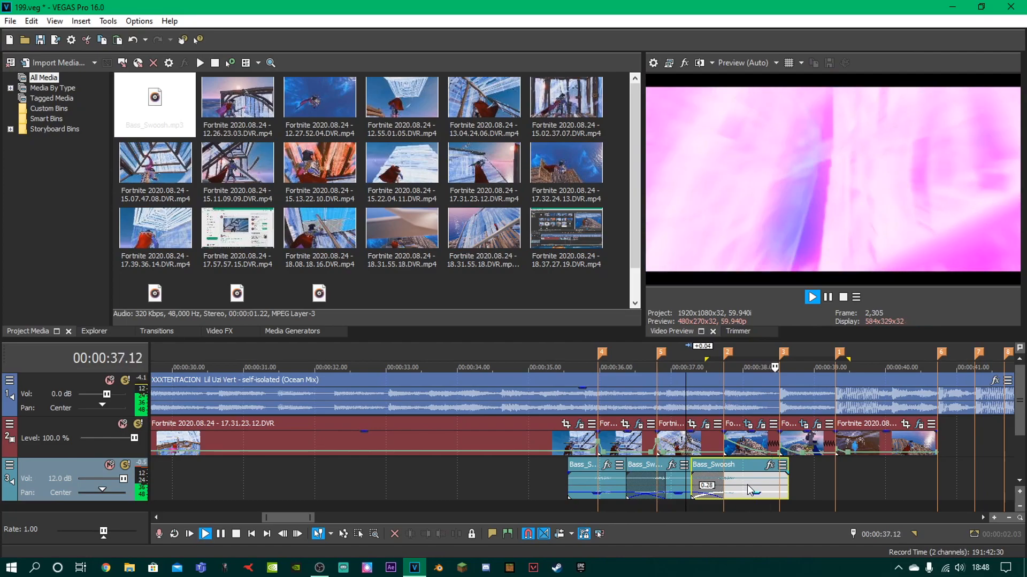
key("space")
key("ctrl+s")
Apply the RSMB effect with the Milliam RSMB preset to the long clip before marker 4
scroll(344, 240, "down", 1)
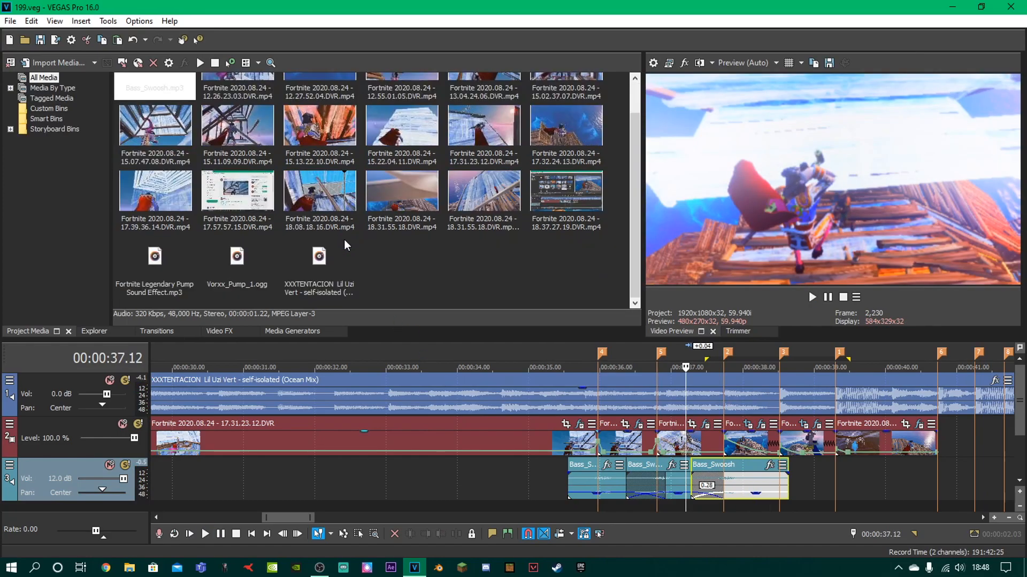
scroll(316, 273, "up", 1)
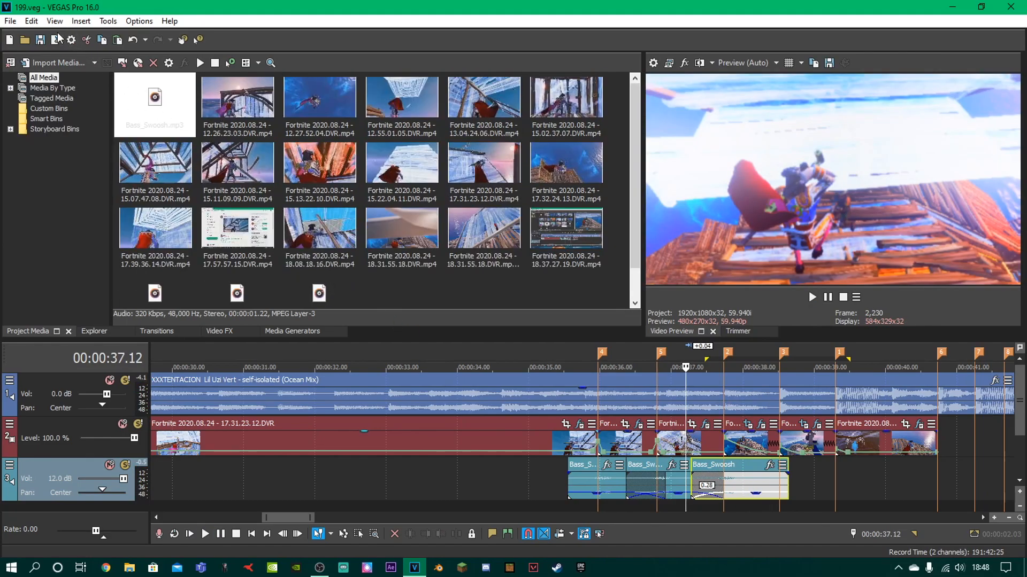
left_click(58, 63)
scroll(116, 320, "down", 3)
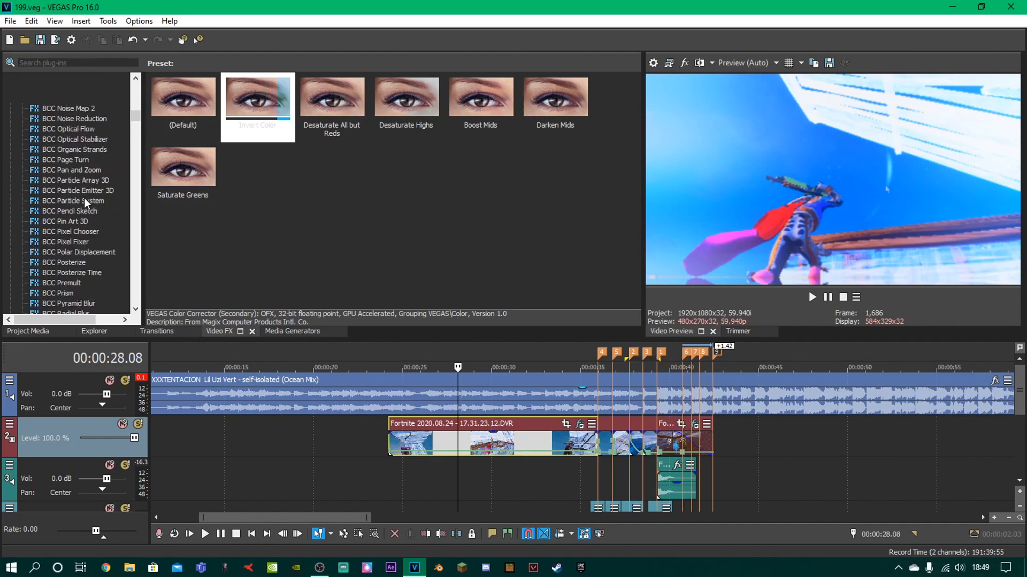
scroll(85, 198, "up", 15)
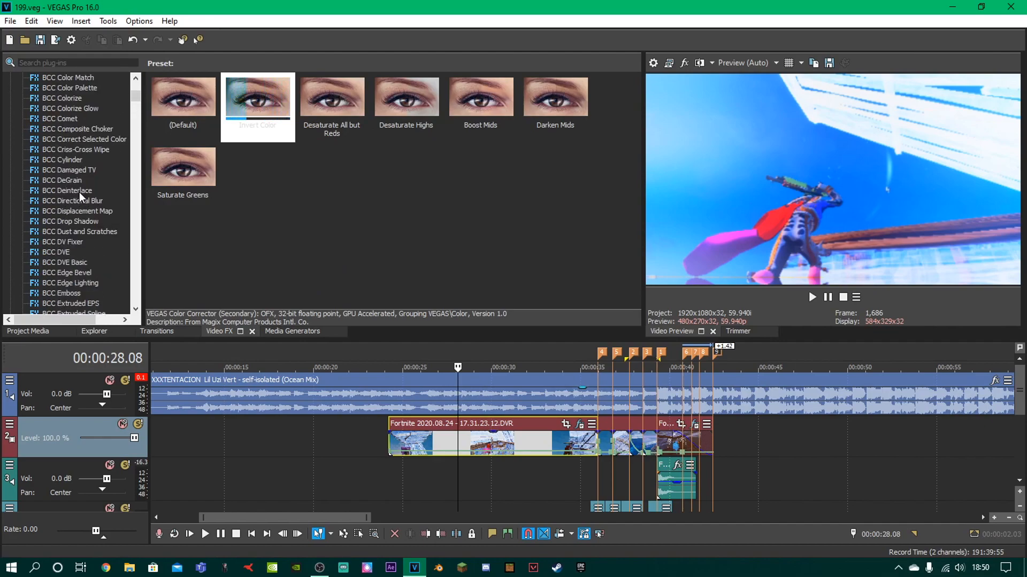
left_click_drag(140, 103, 127, 144)
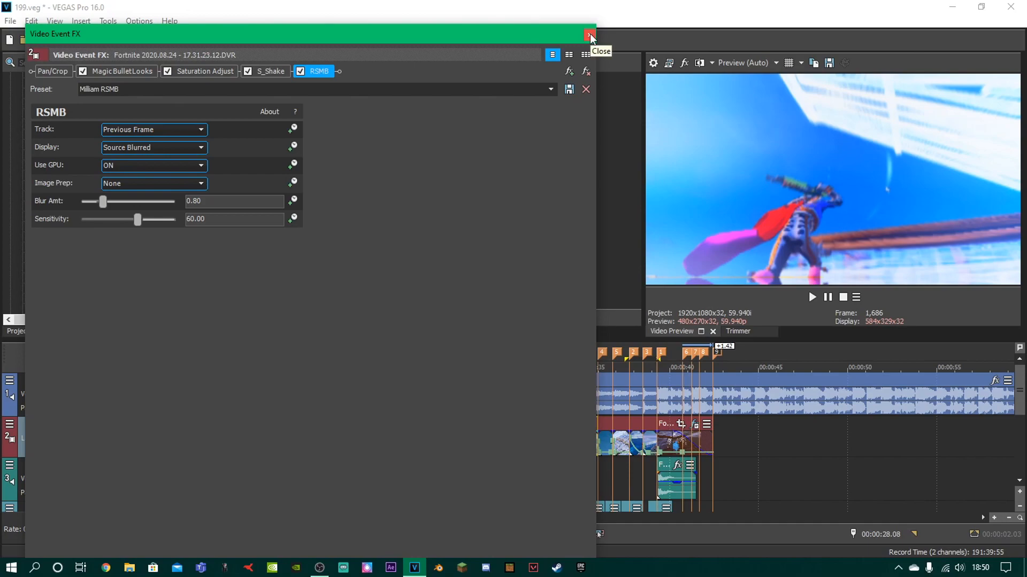
left_click(589, 33)
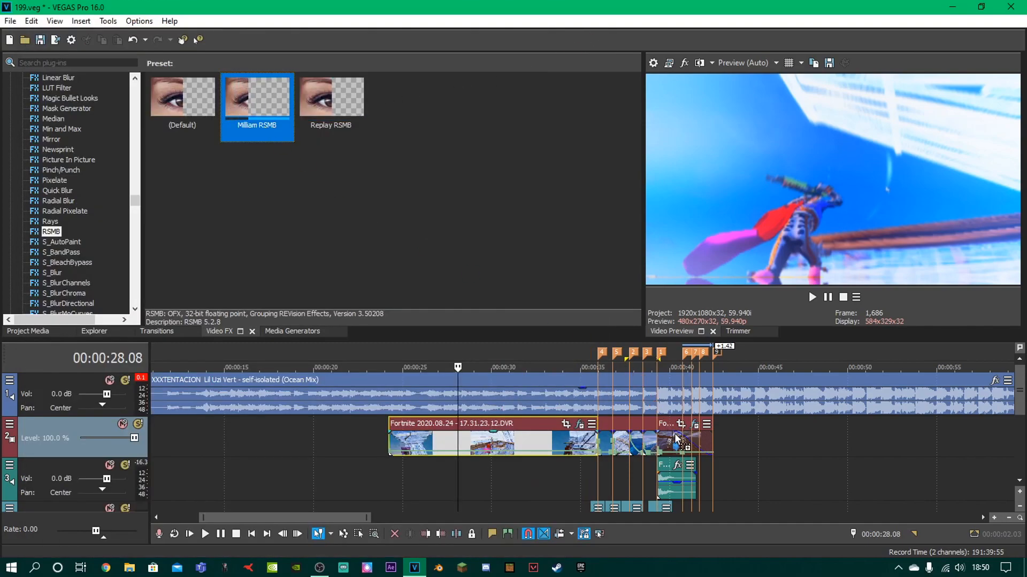